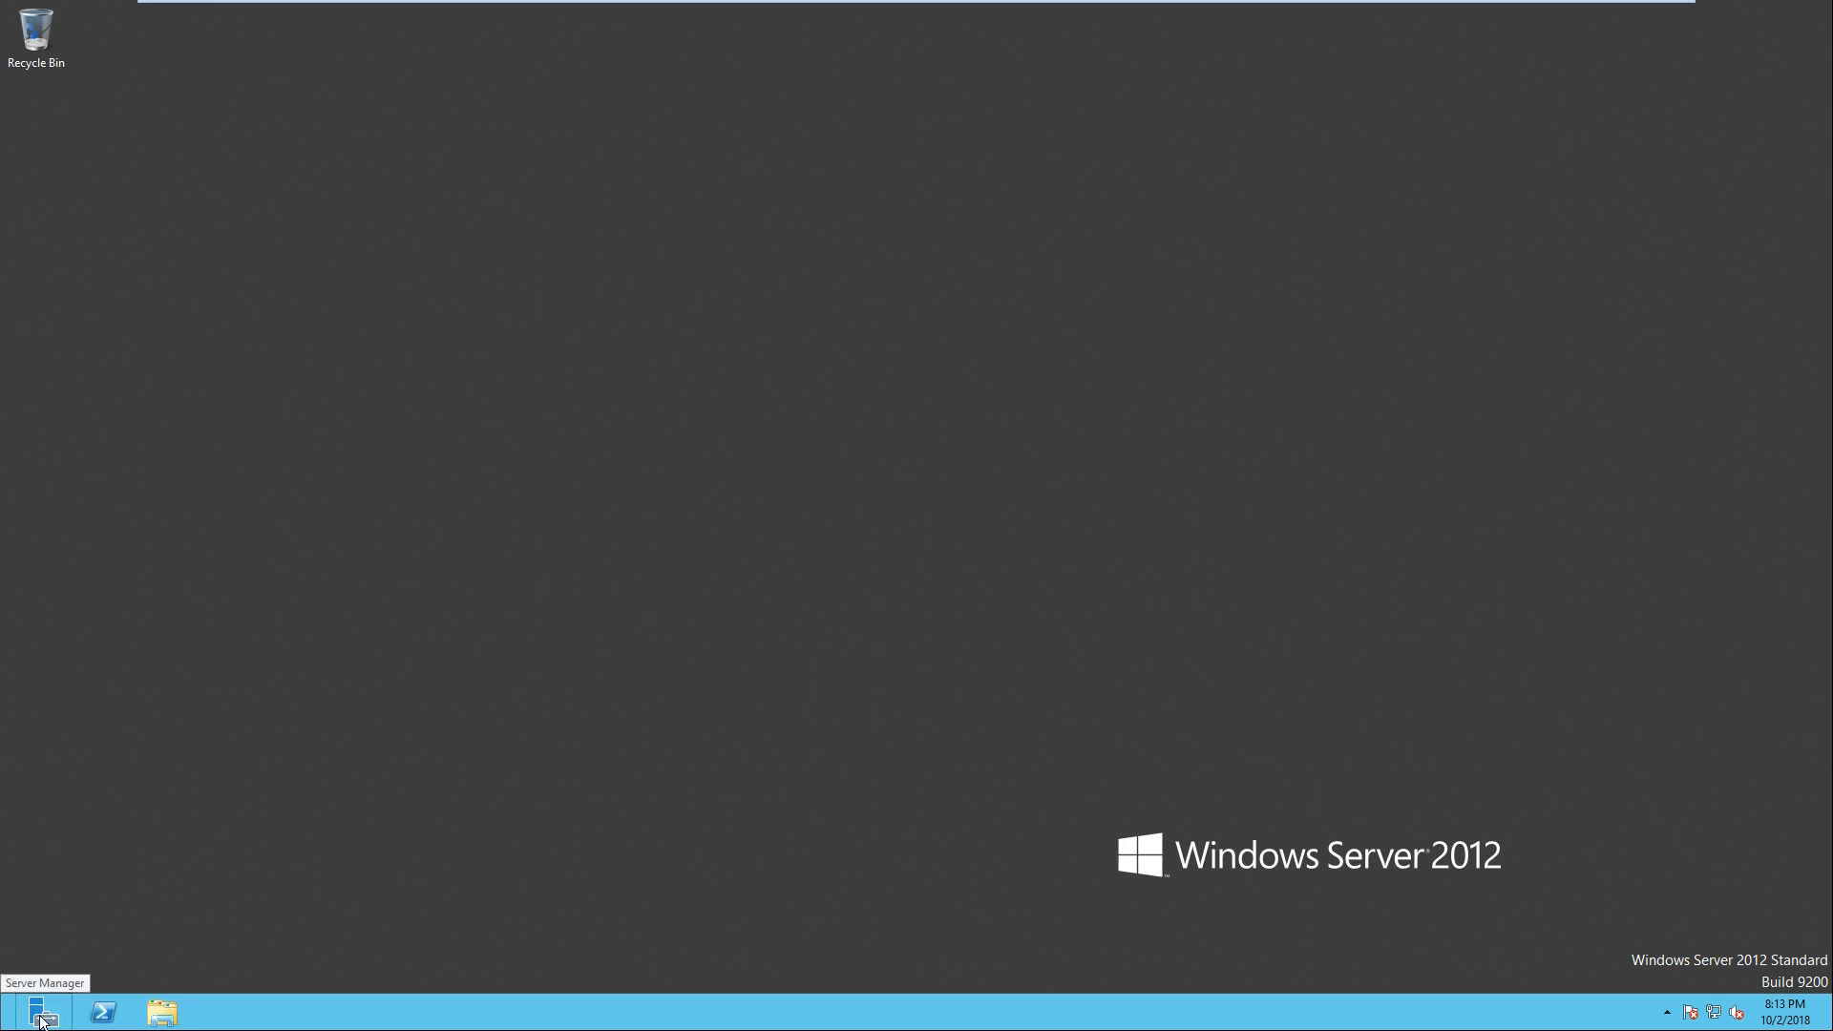
Step: Open Server Manager in a maximized window and view the manageability details of File and Storage Services
{"action": "left_click", "coordinate": [42, 1018]}
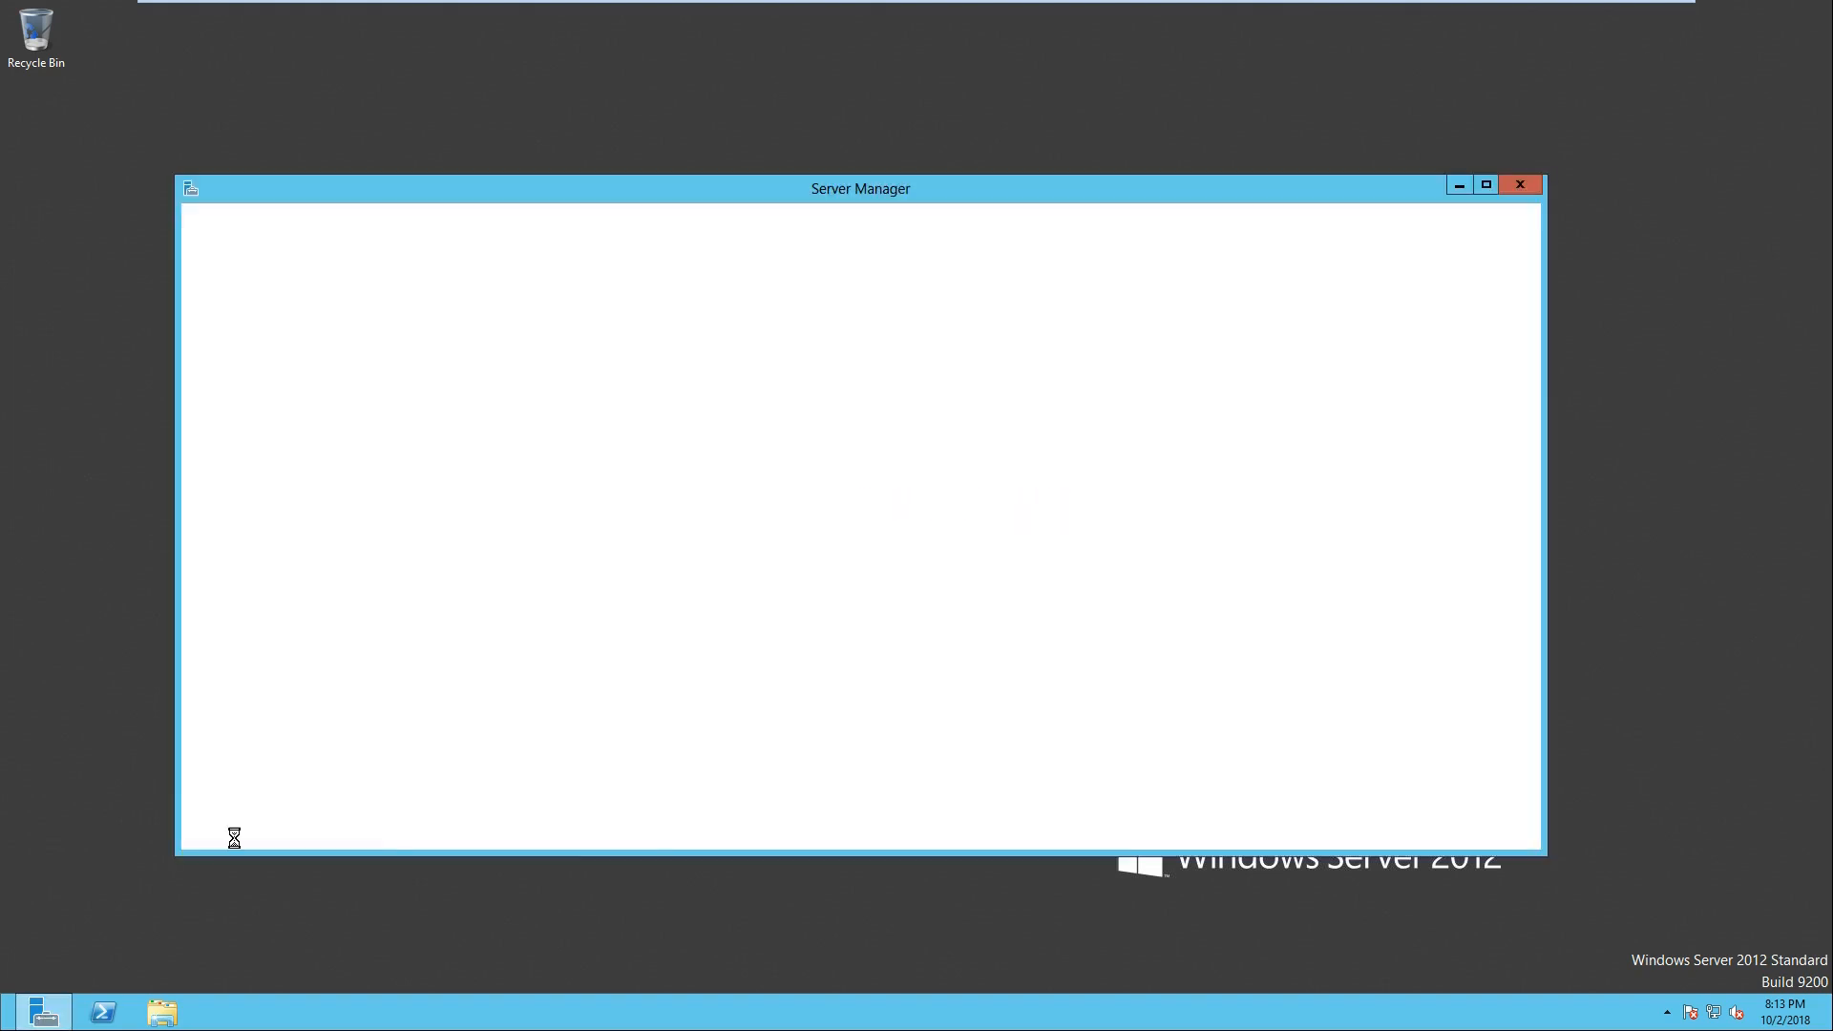
{"action": "left_click", "coordinate": [1485, 184]}
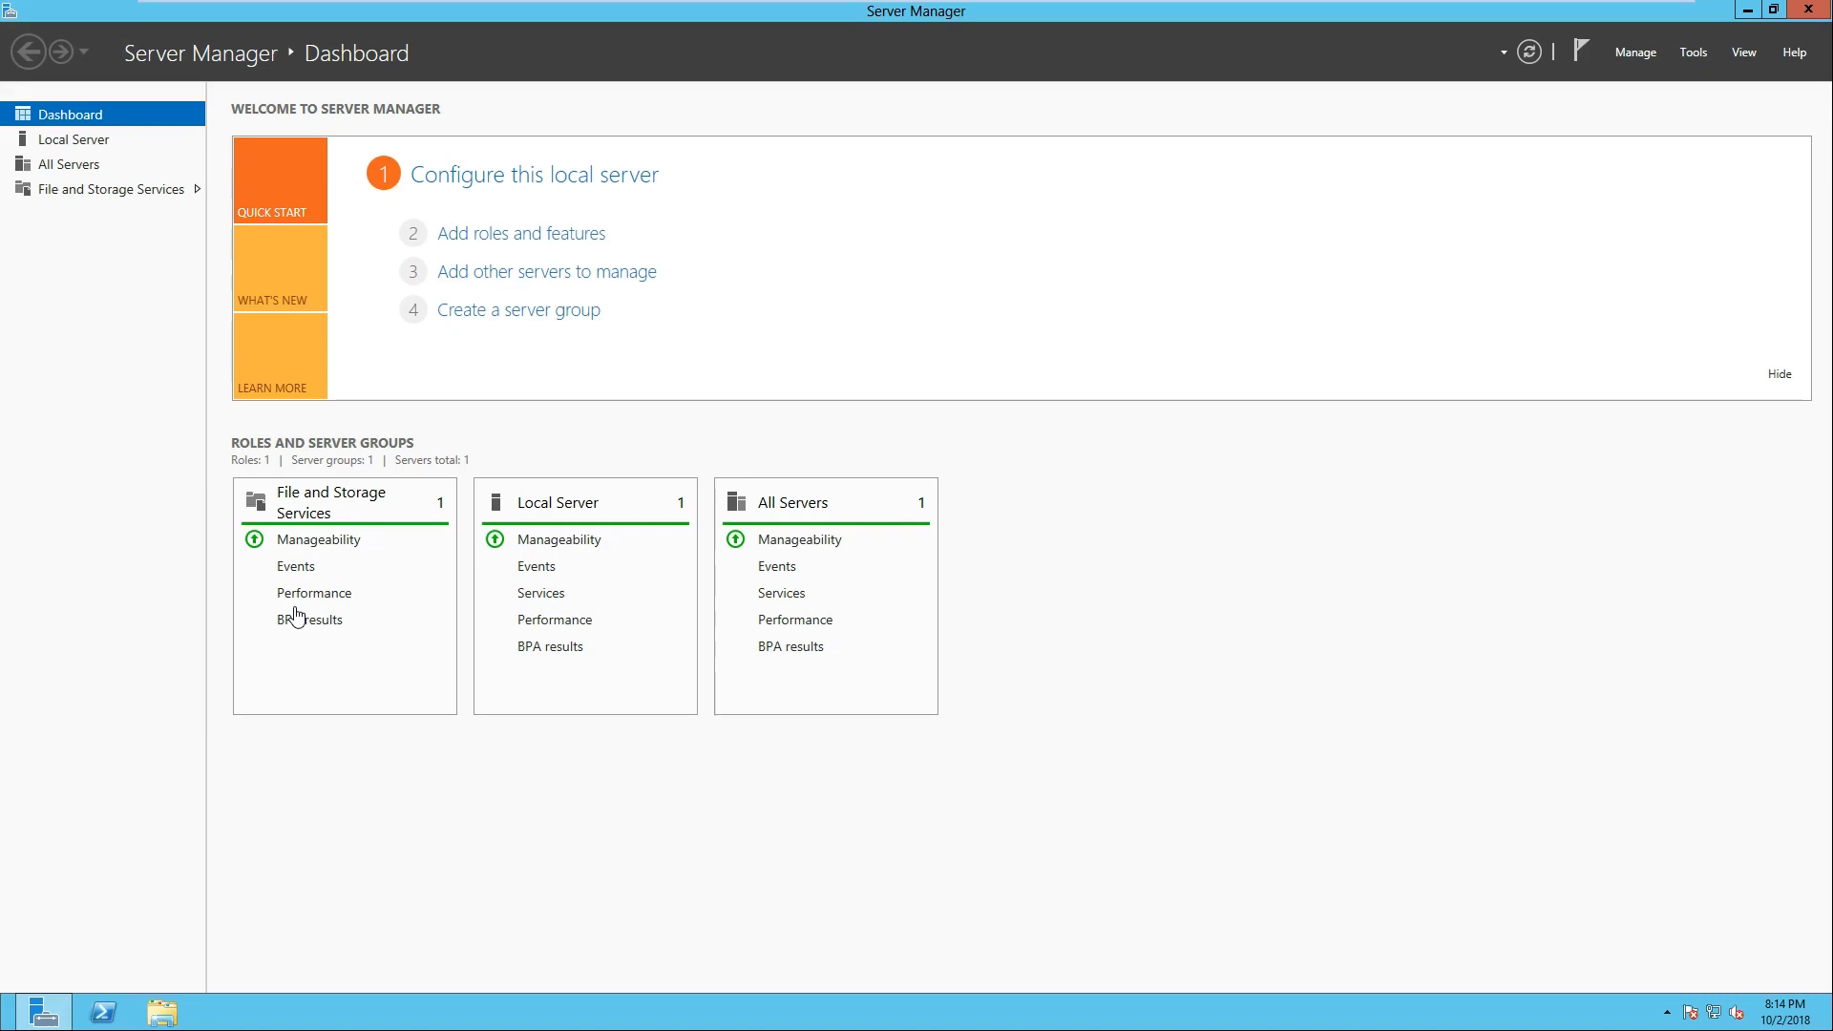
{"action": "left_click", "coordinate": [319, 540]}
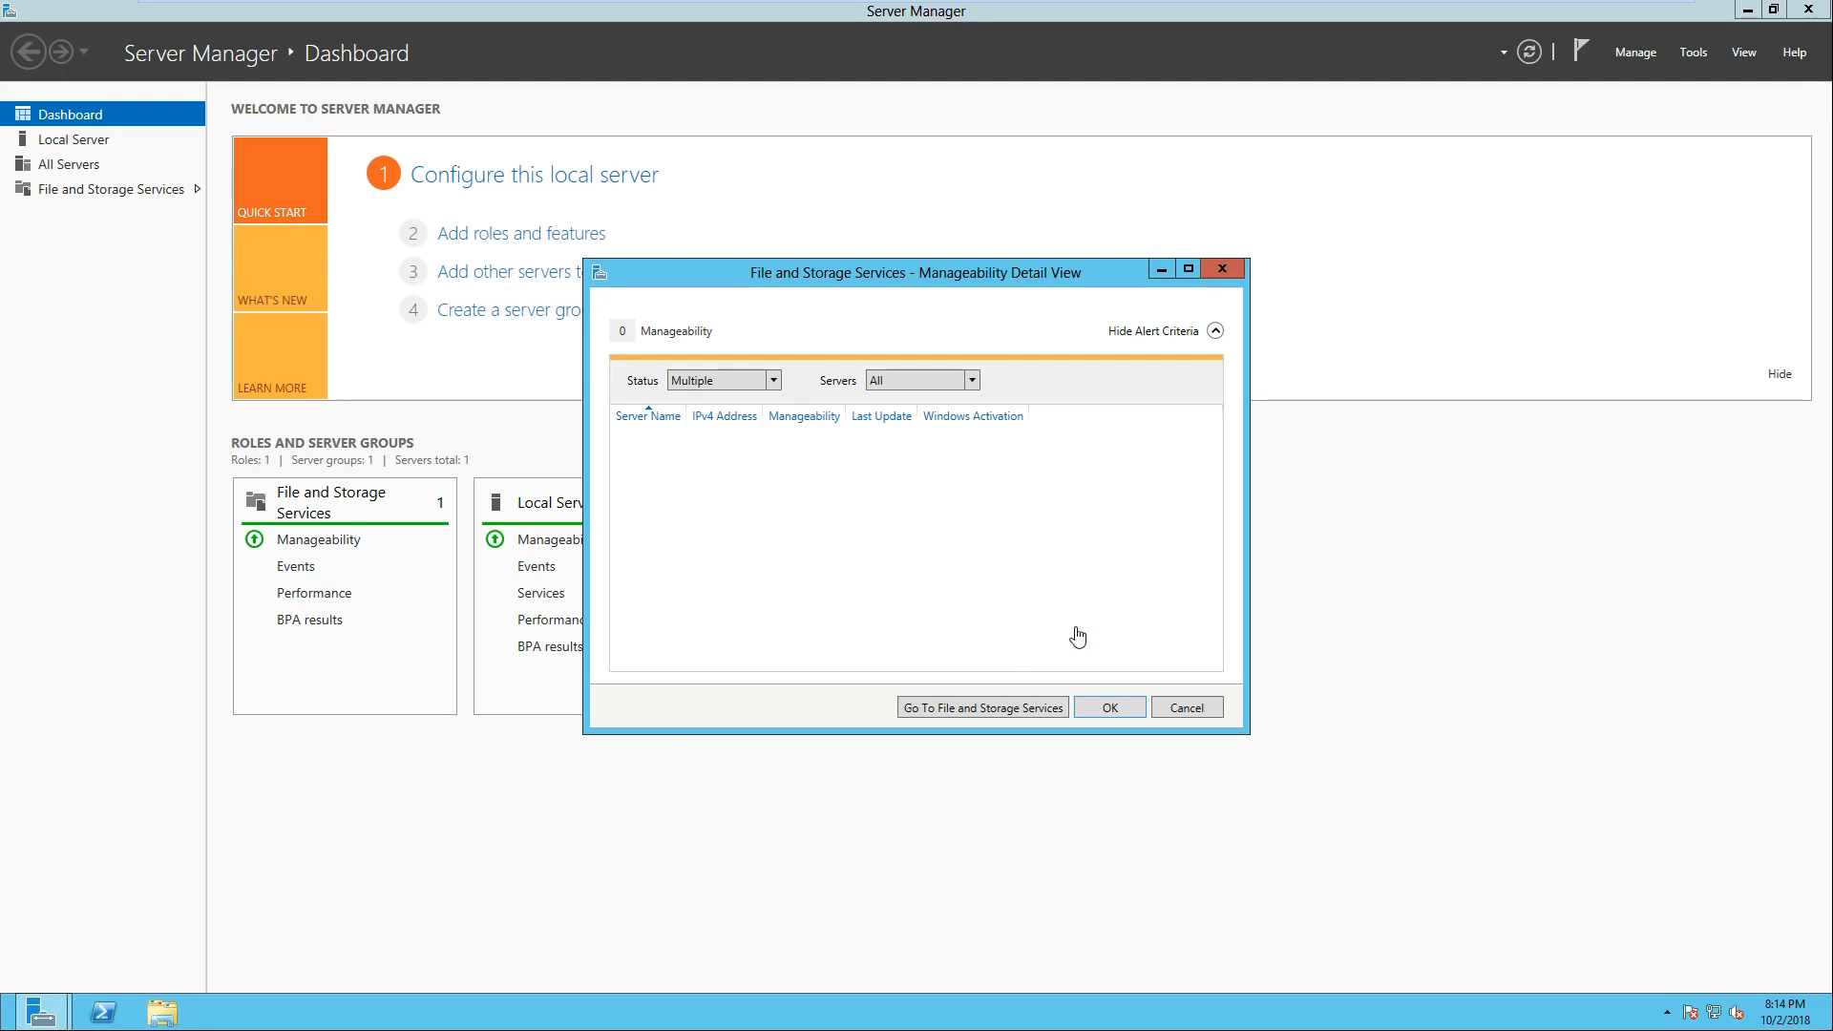
{"action": "left_click", "coordinate": [1176, 708]}
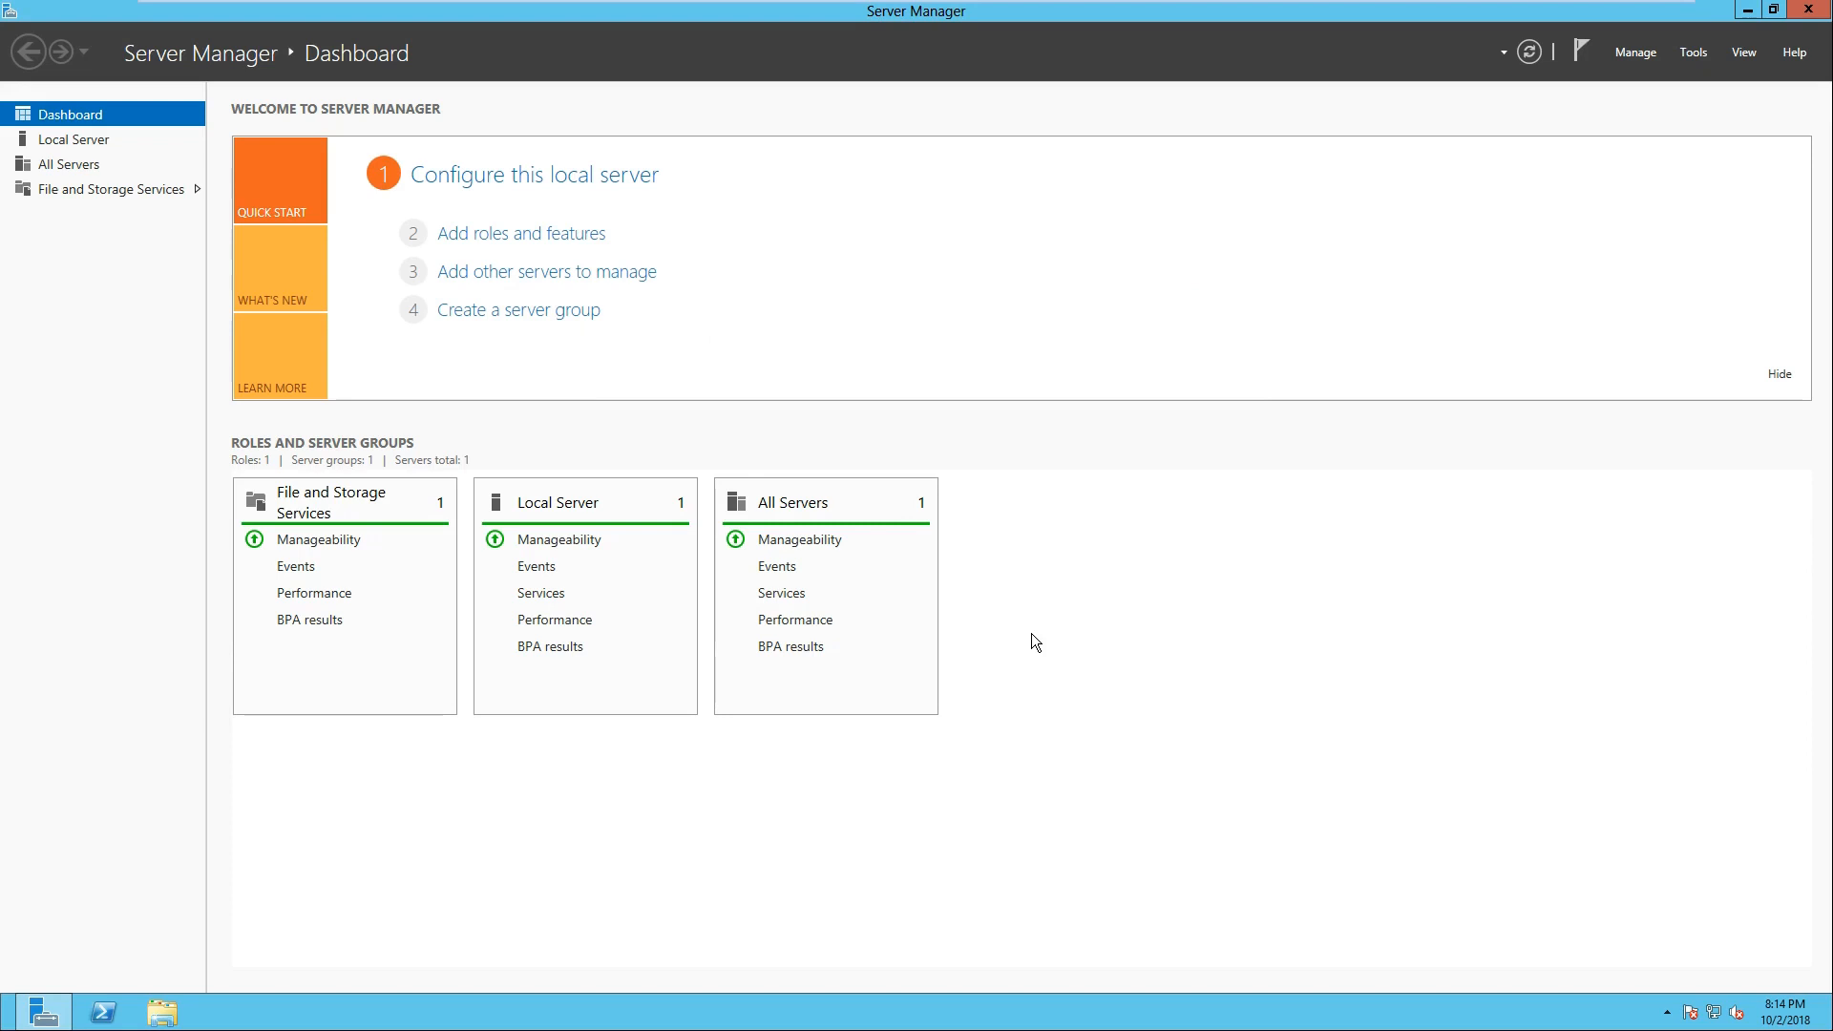
Step: Rename the local server to DigitalForensics and postpone the restart
{"action": "left_click", "coordinate": [67, 141]}
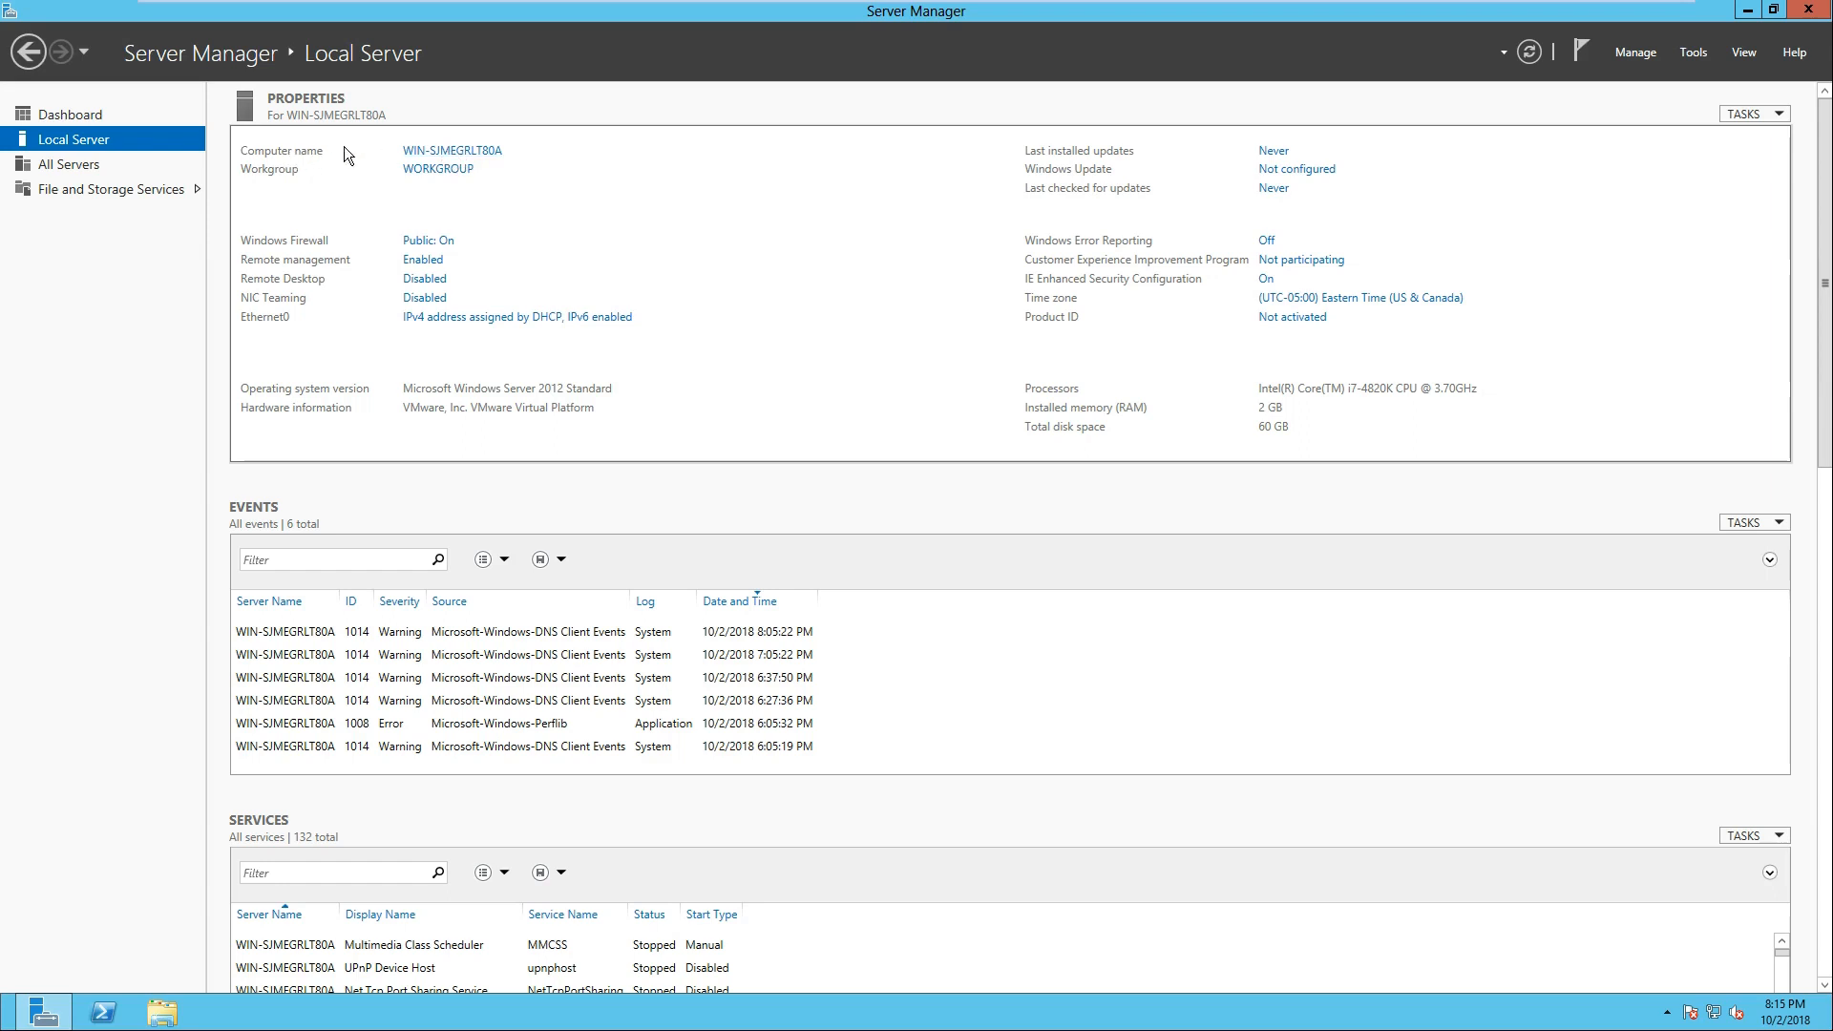
{"action": "left_click", "coordinate": [440, 151]}
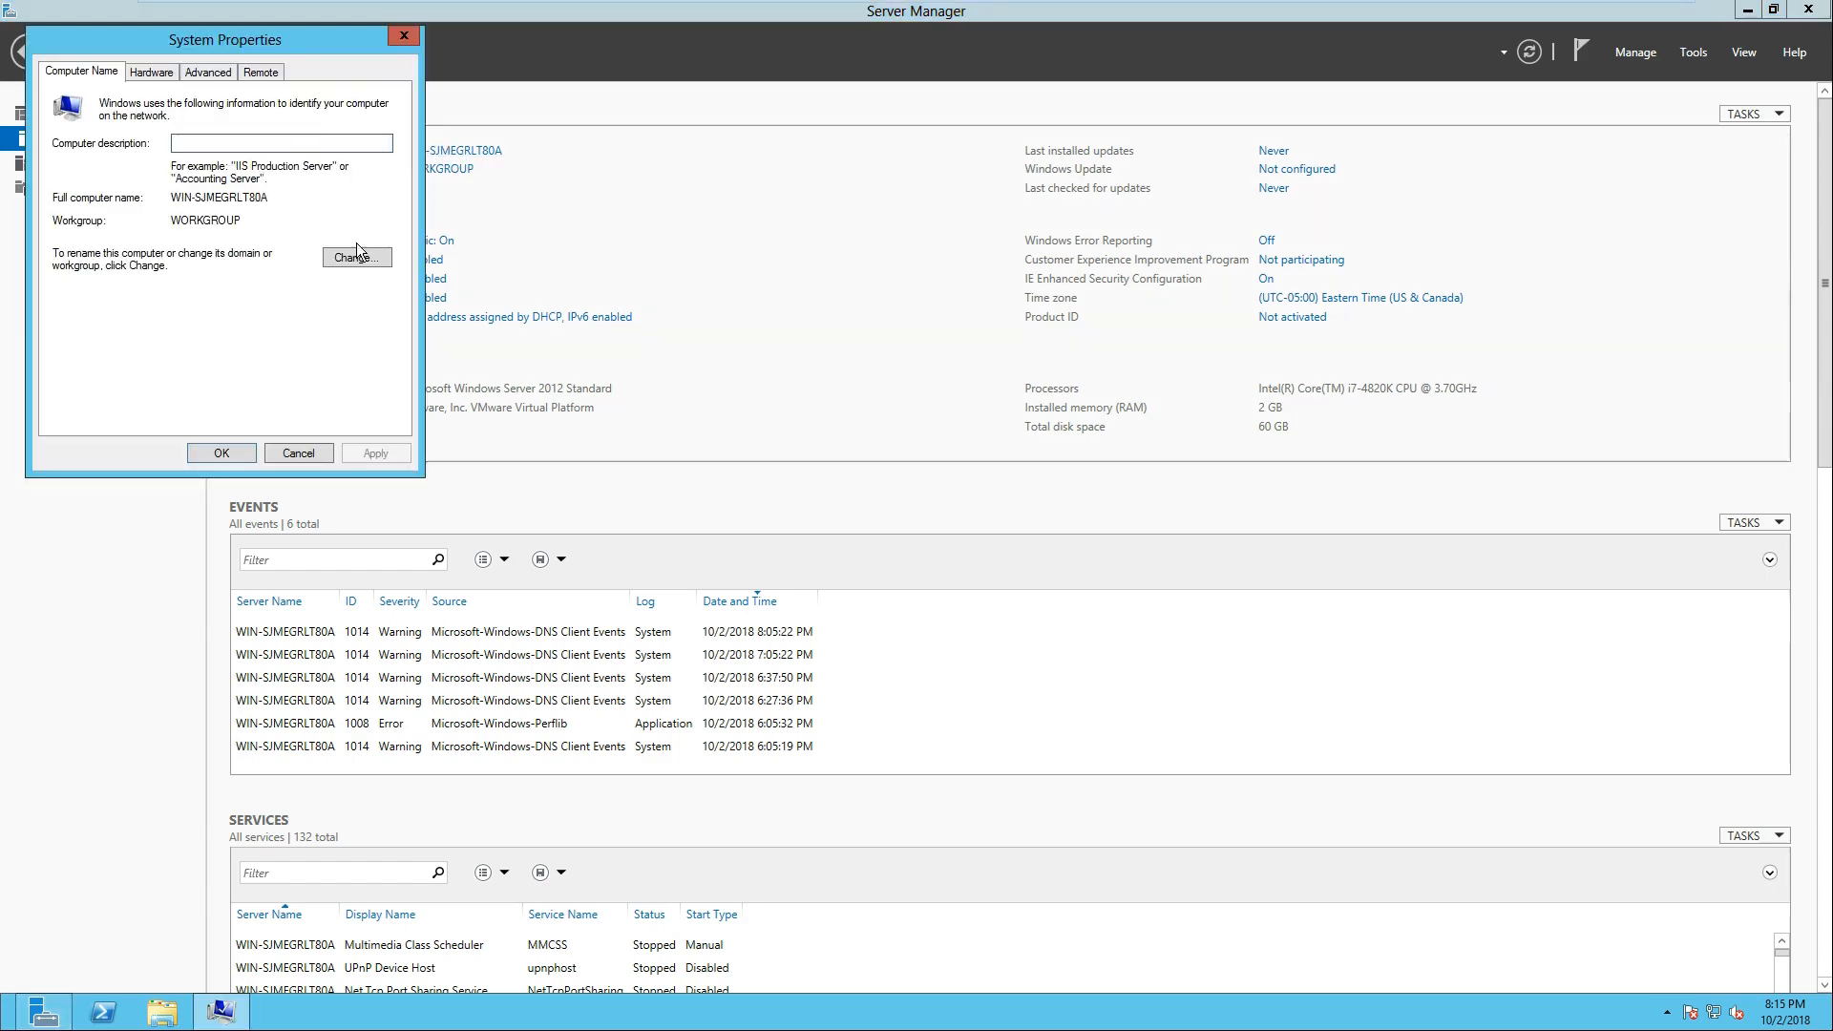
{"action": "left_click_drag", "start_coordinate": [319, 30], "coordinate": [873, 98]}
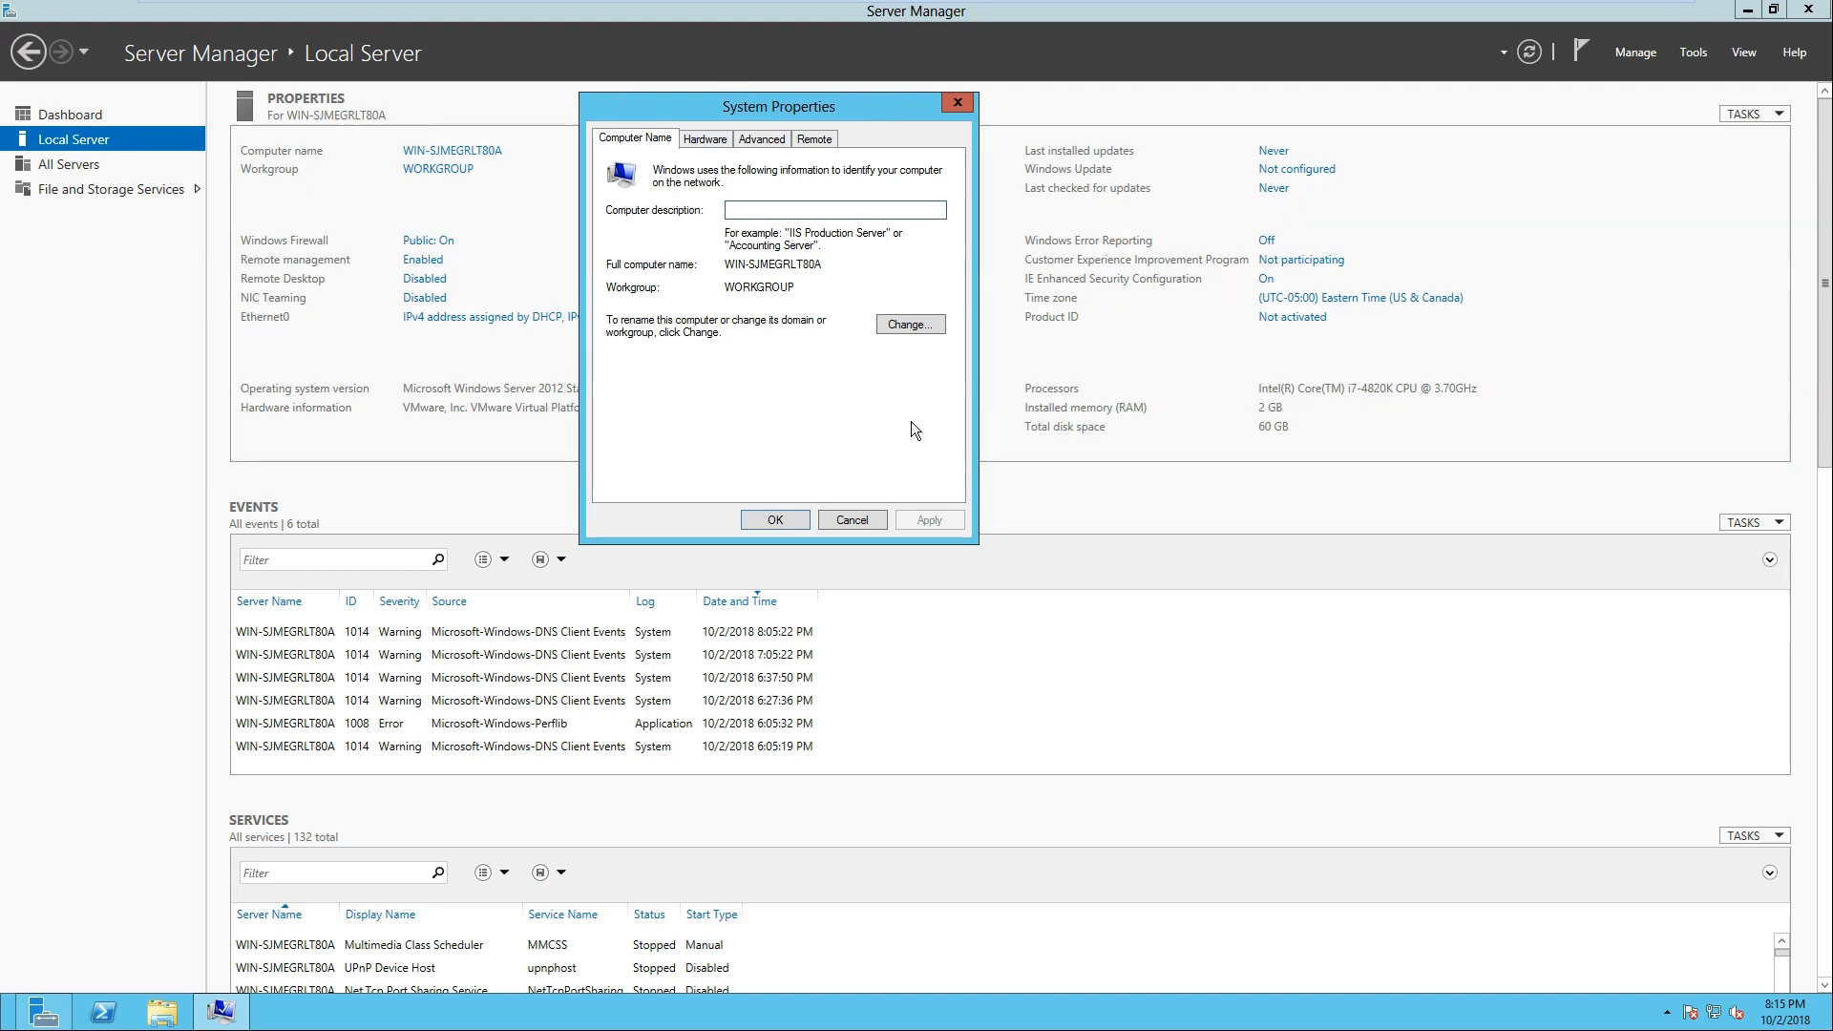
{"action": "left_click", "coordinate": [905, 326]}
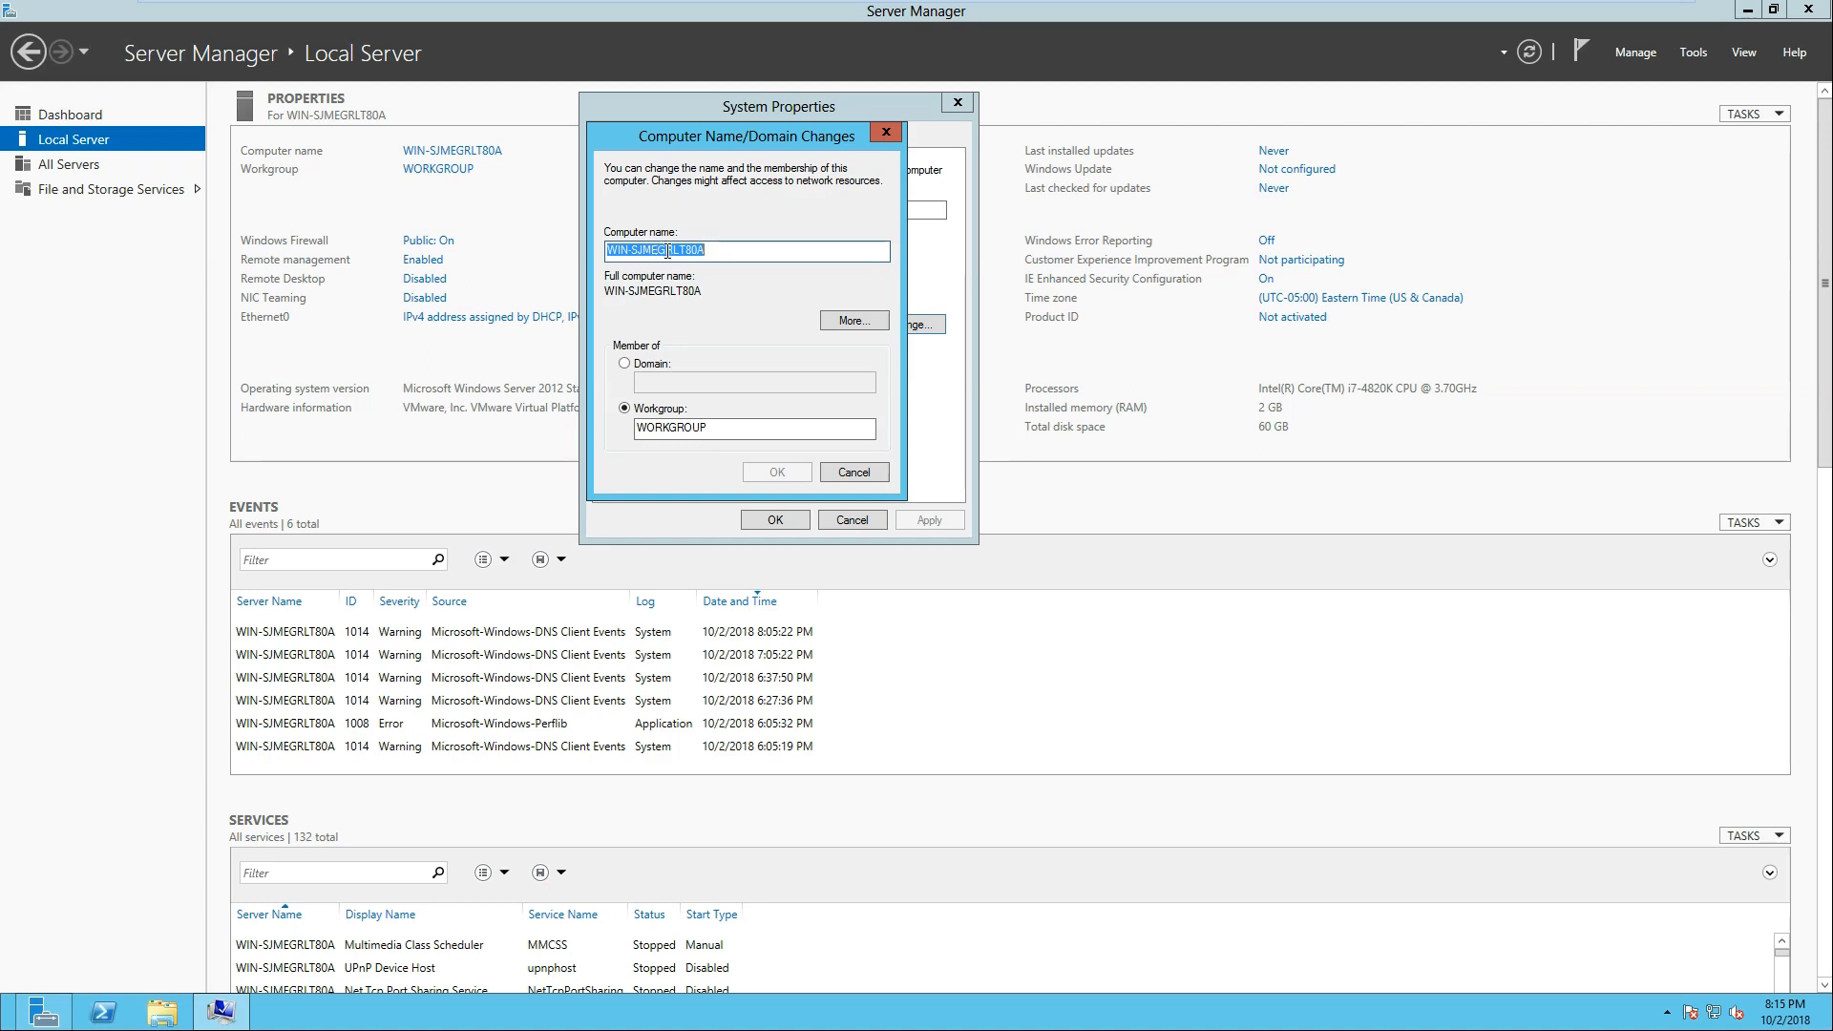
{"action": "type", "text": "Digital"}
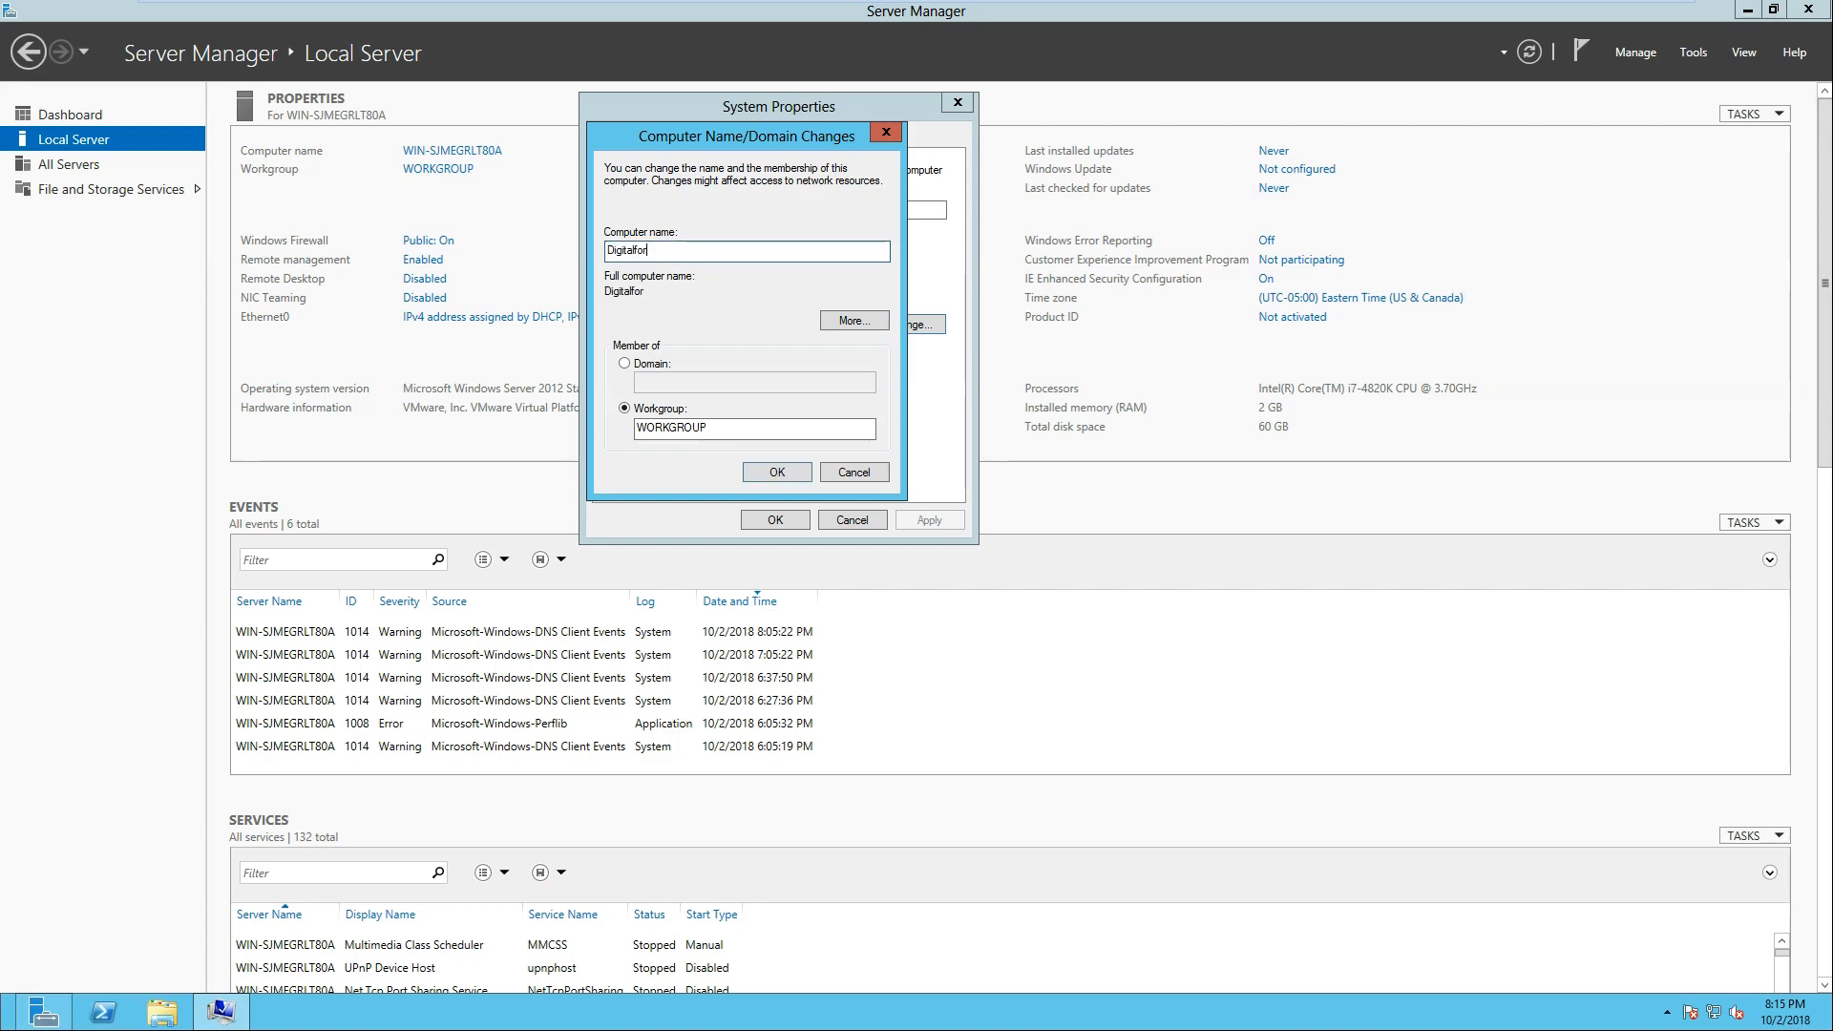
{"action": "type", "text": "Forensics"}
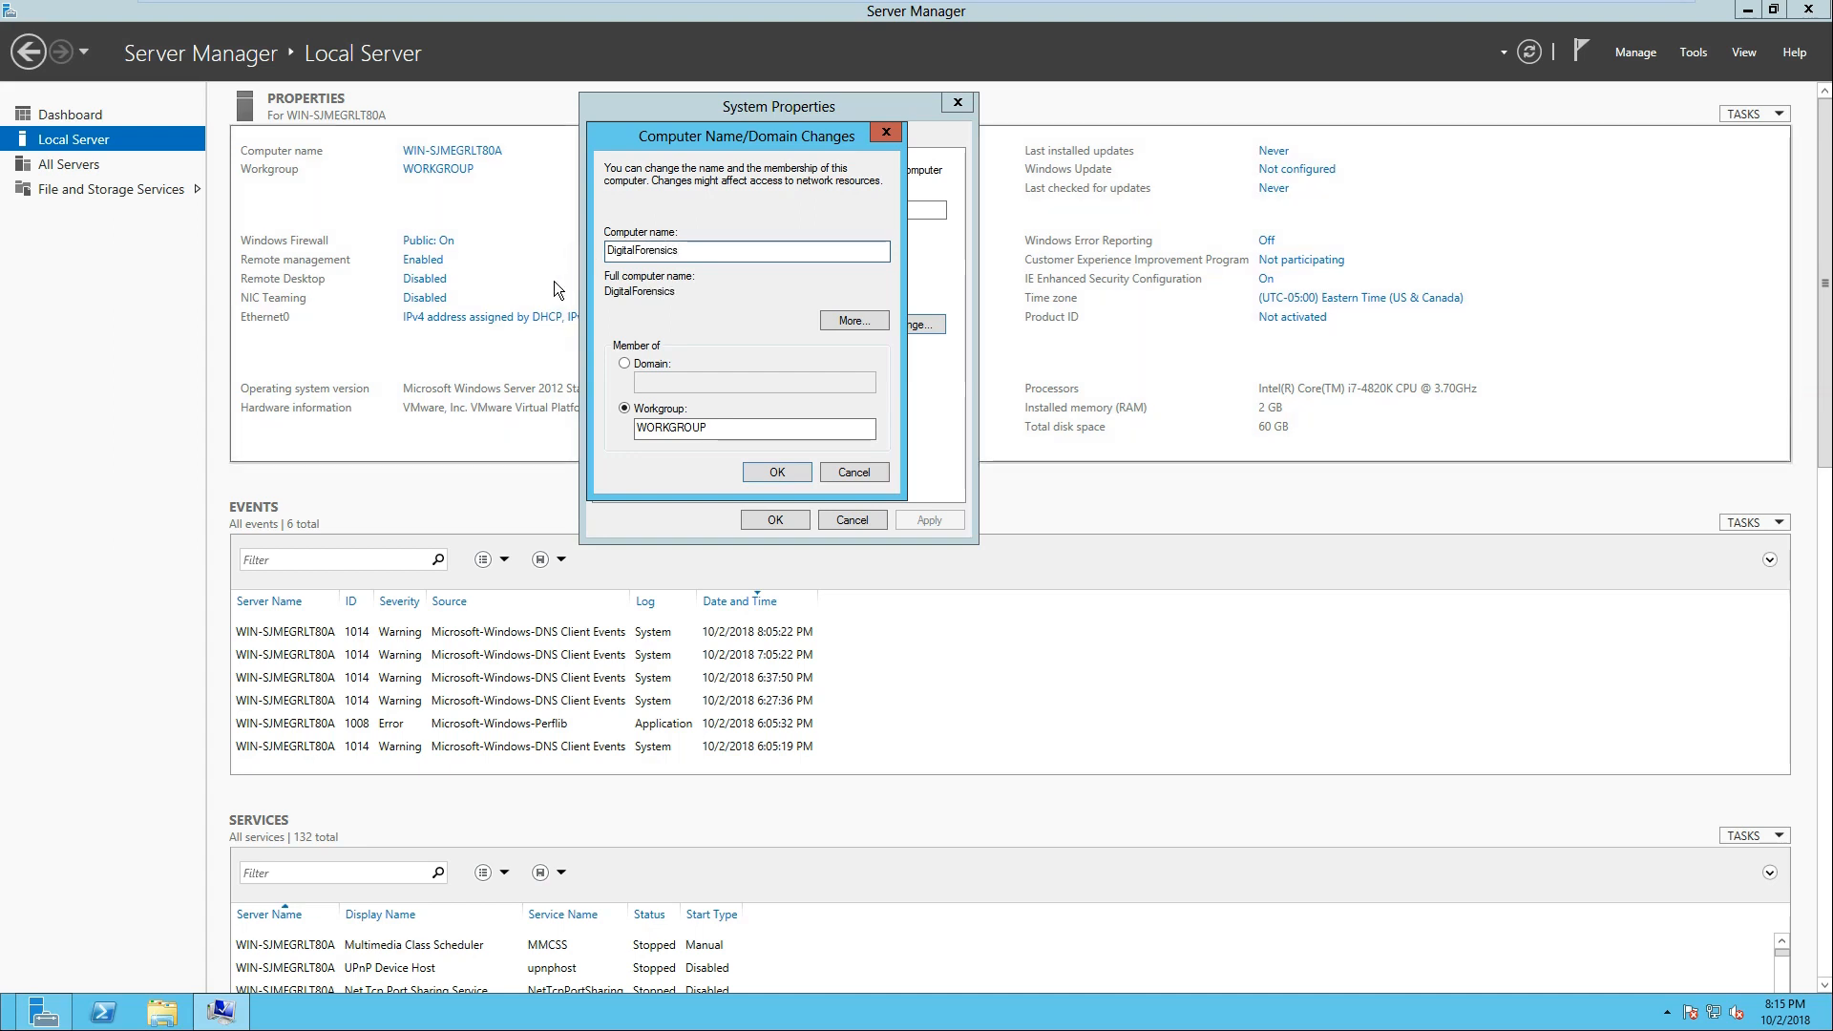
{"action": "left_click", "coordinate": [805, 470]}
{"action": "left_click", "coordinate": [1107, 593]}
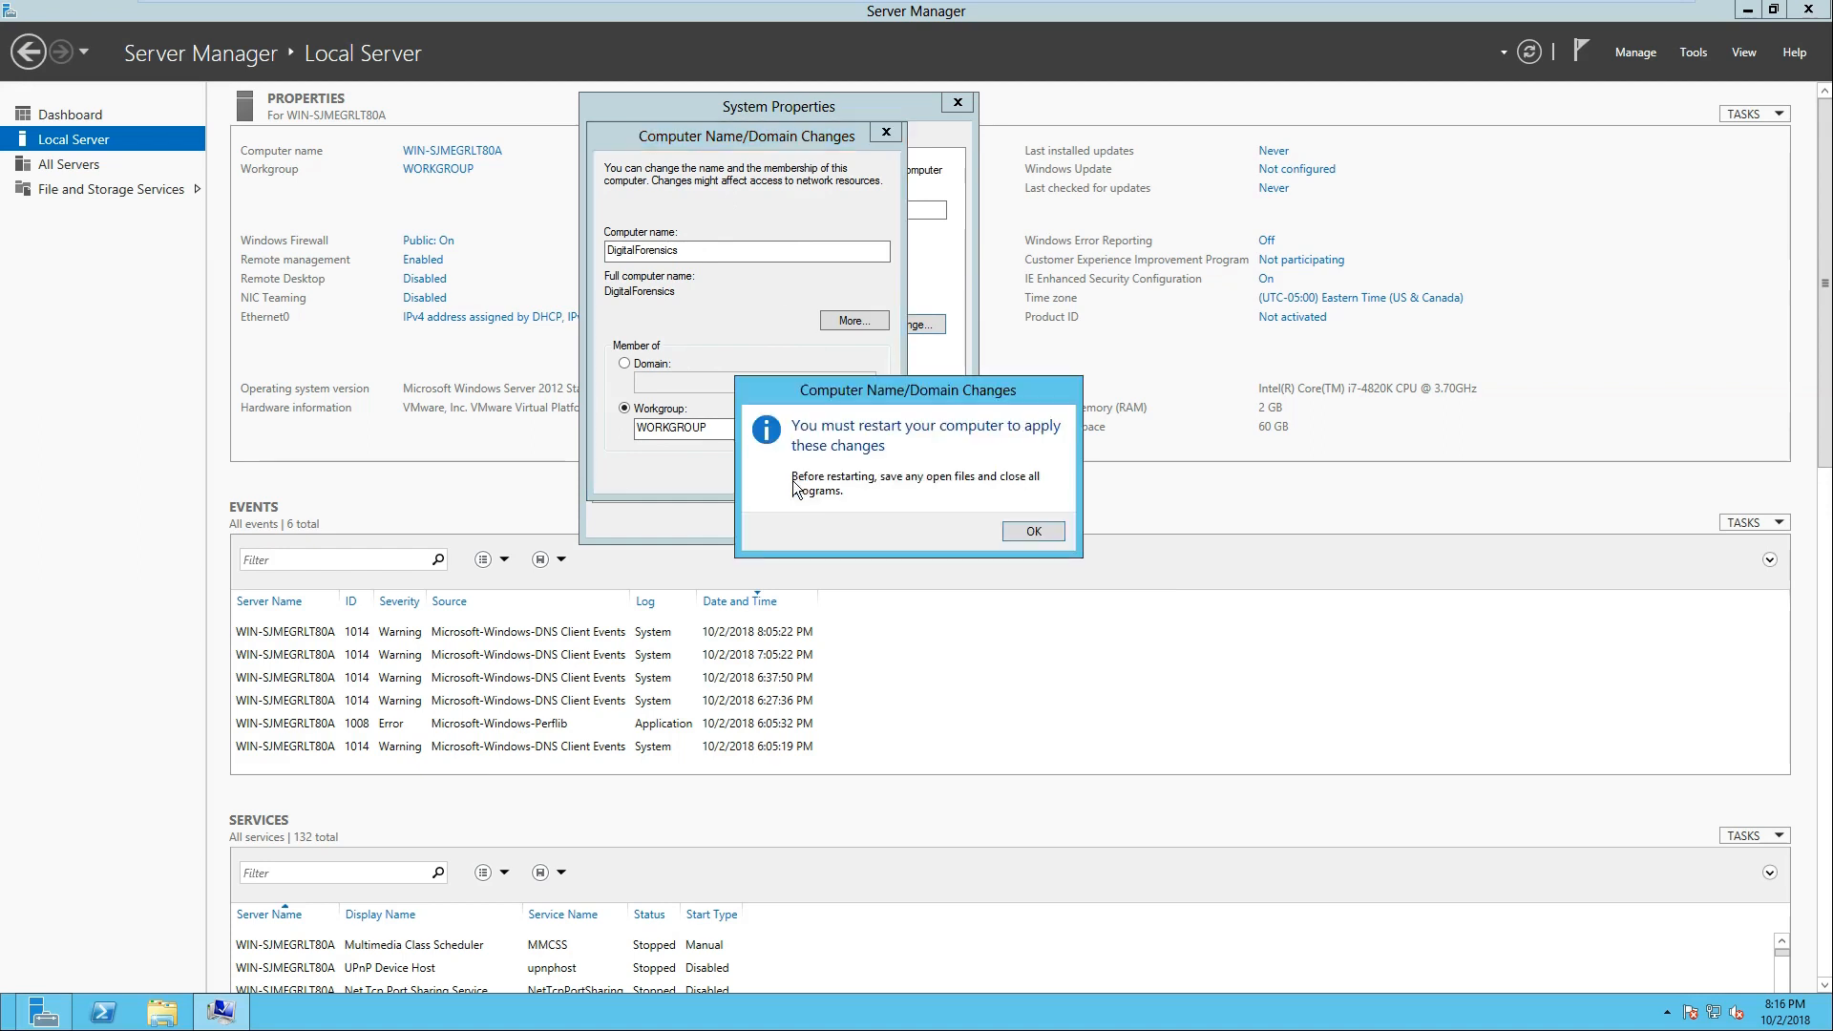
{"action": "left_click", "coordinate": [1035, 525]}
{"action": "left_click", "coordinate": [774, 521]}
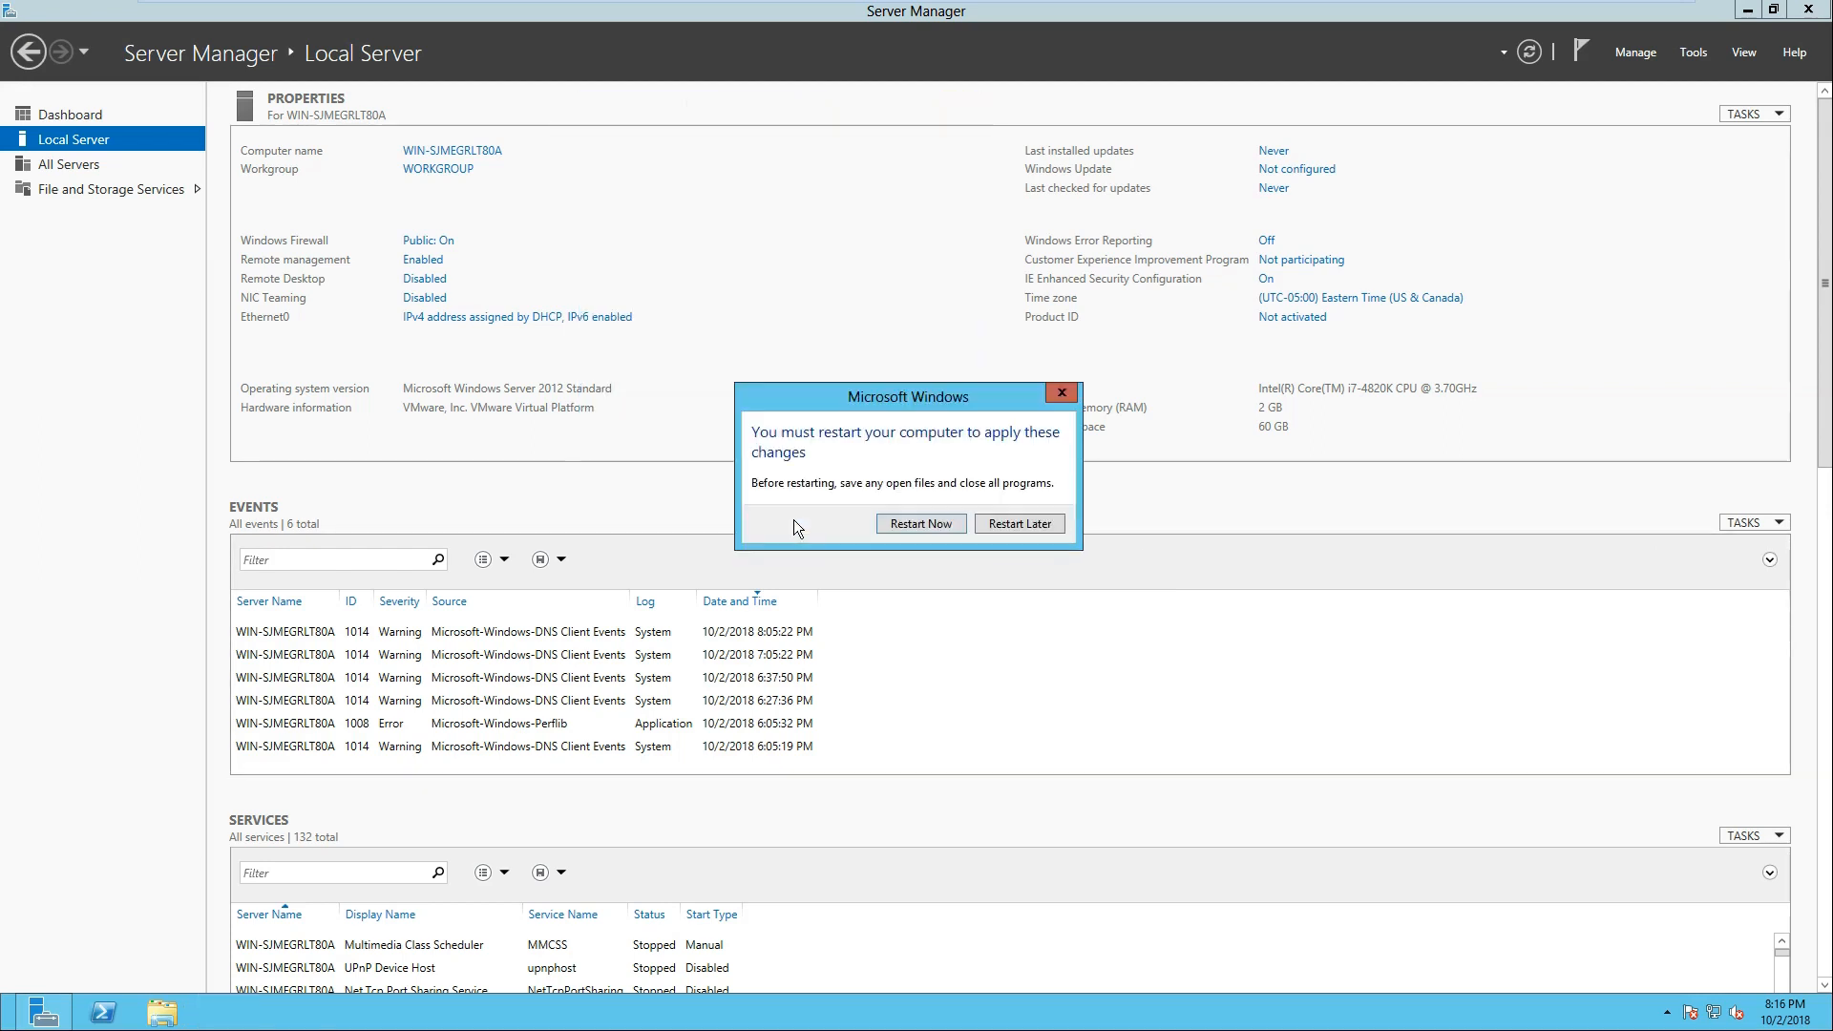
{"action": "left_click", "coordinate": [1007, 523]}
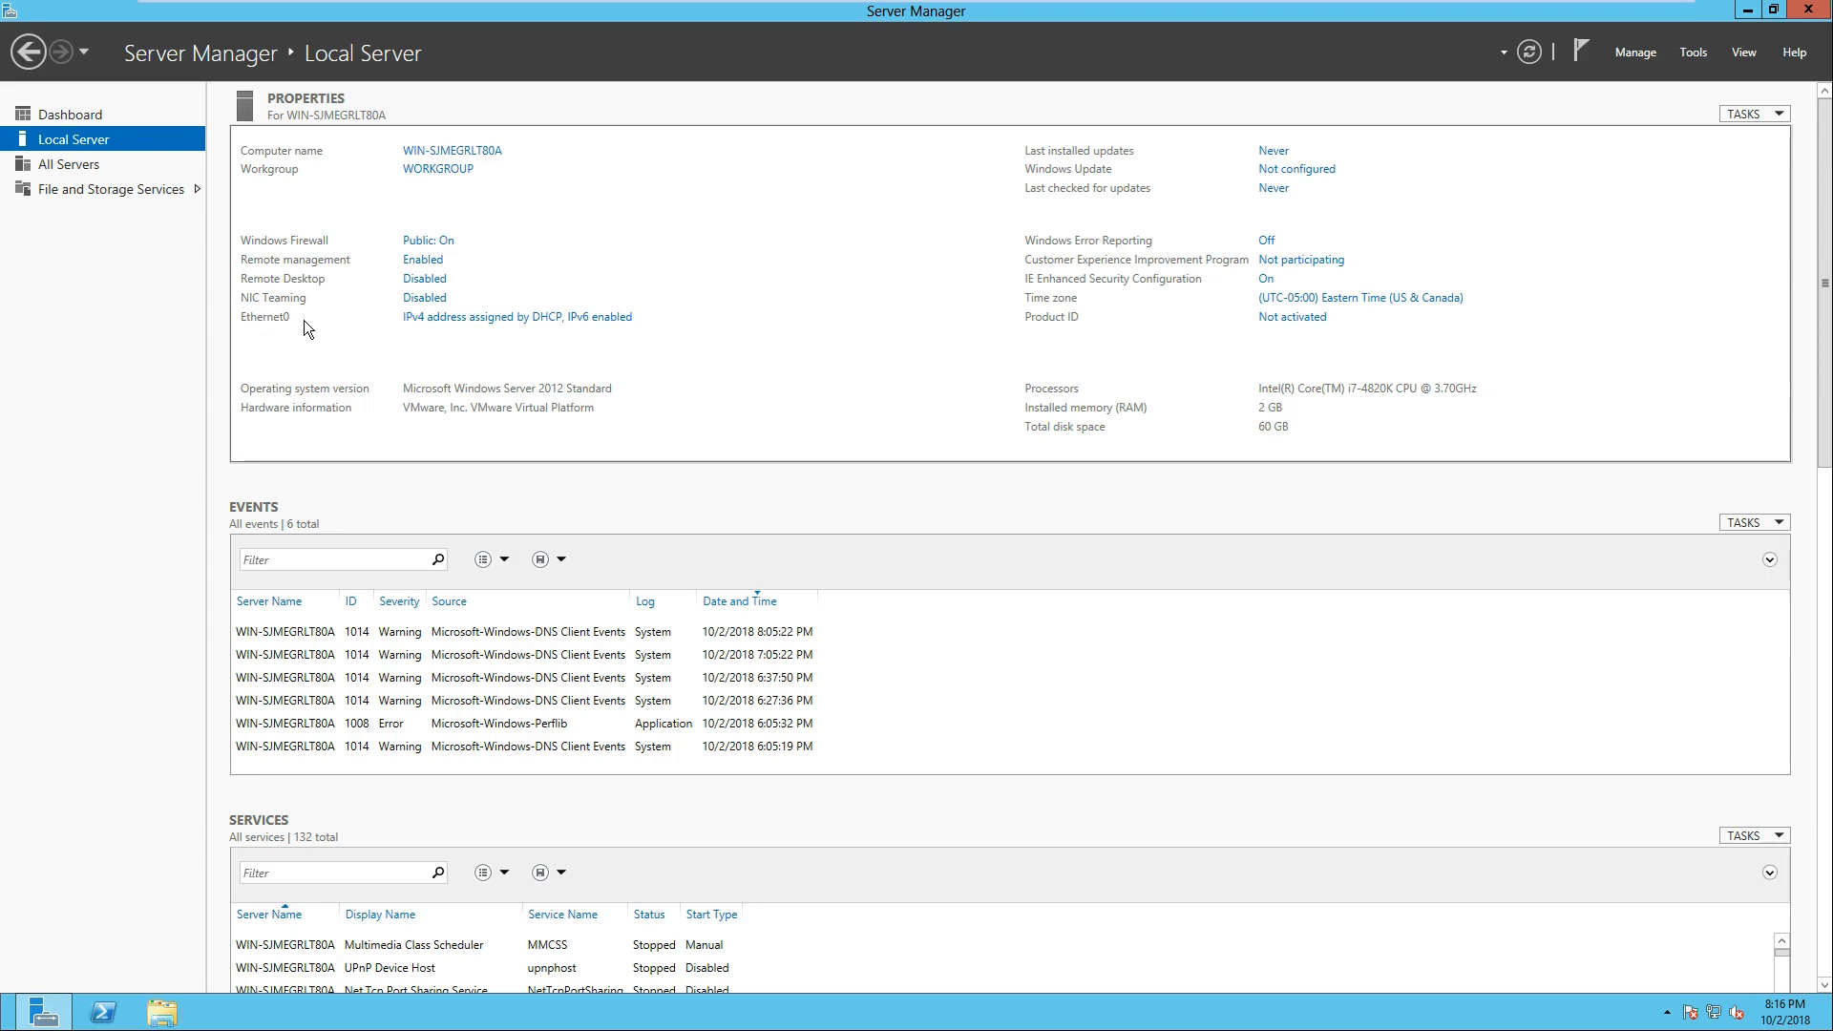
Step: Open the Internet Protocol Version 4 properties of the local server's Ethernet0 adapter and move the dialog clear of the adapter properties
{"action": "left_click", "coordinate": [427, 318]}
{"action": "left_click_drag", "start_coordinate": [998, 256], "coordinate": [707, 250]}
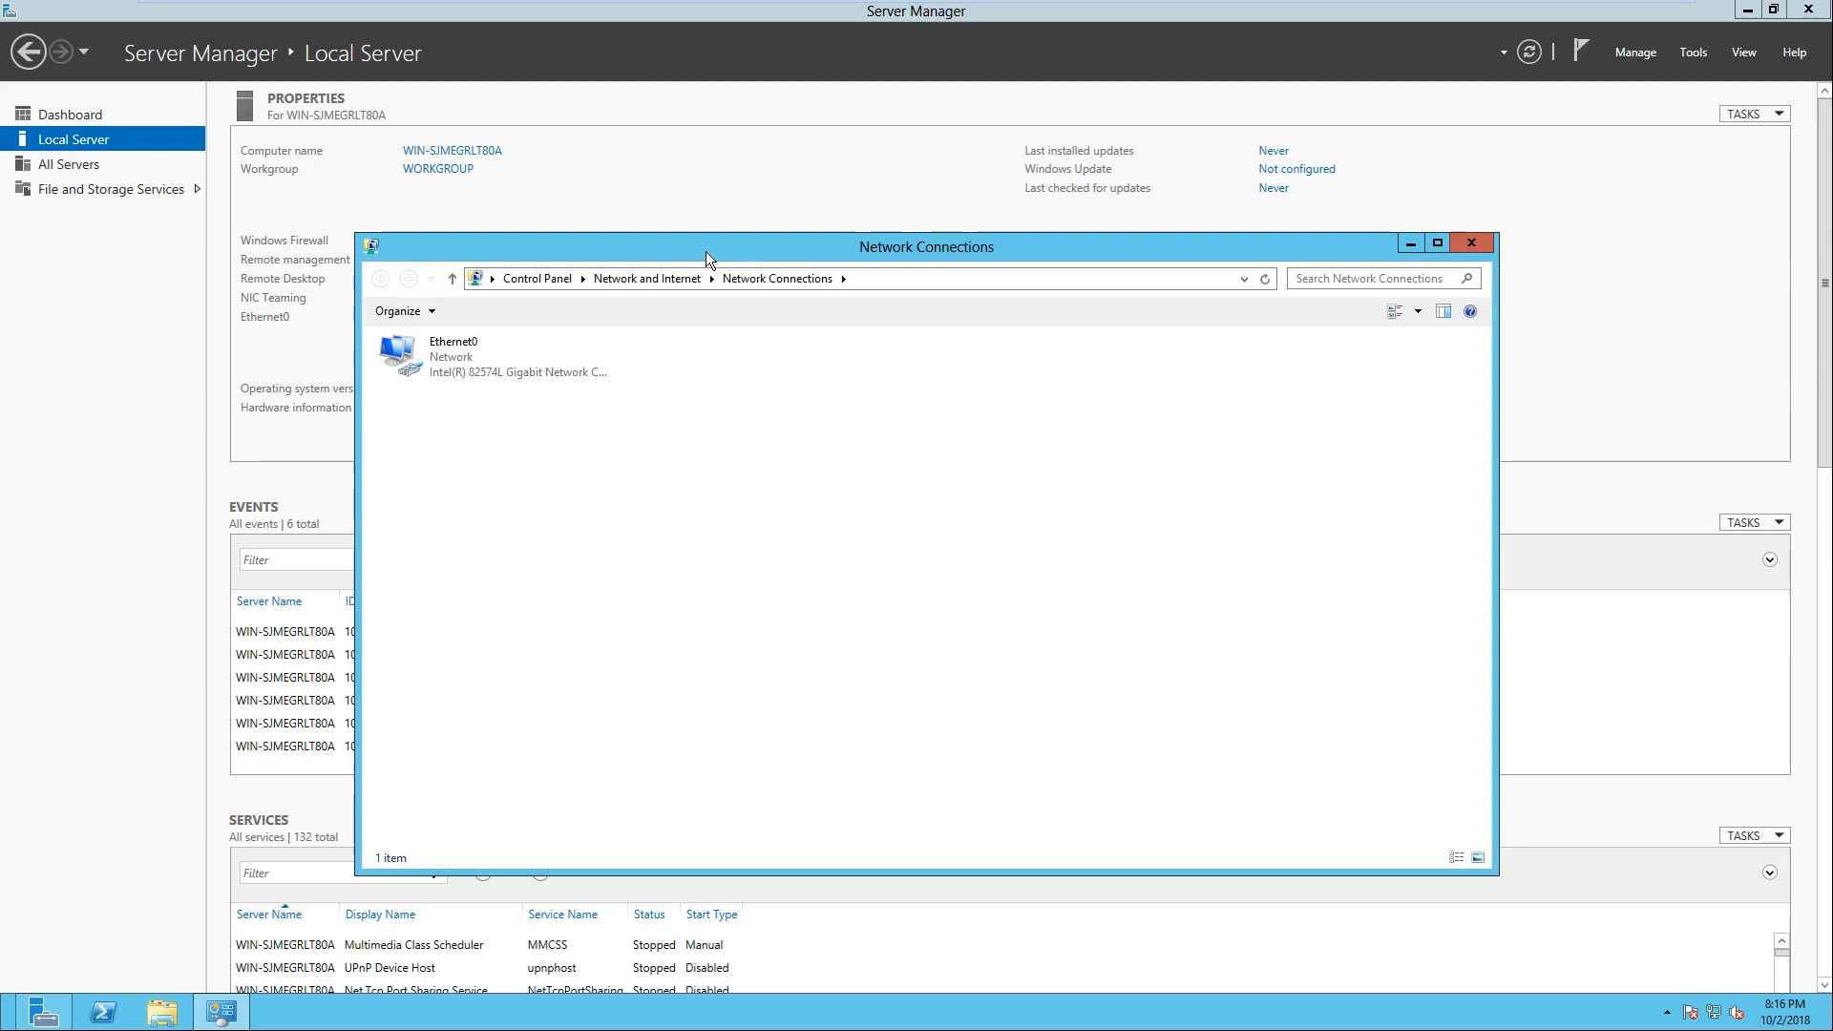
{"action": "right_click", "coordinate": [475, 373]}
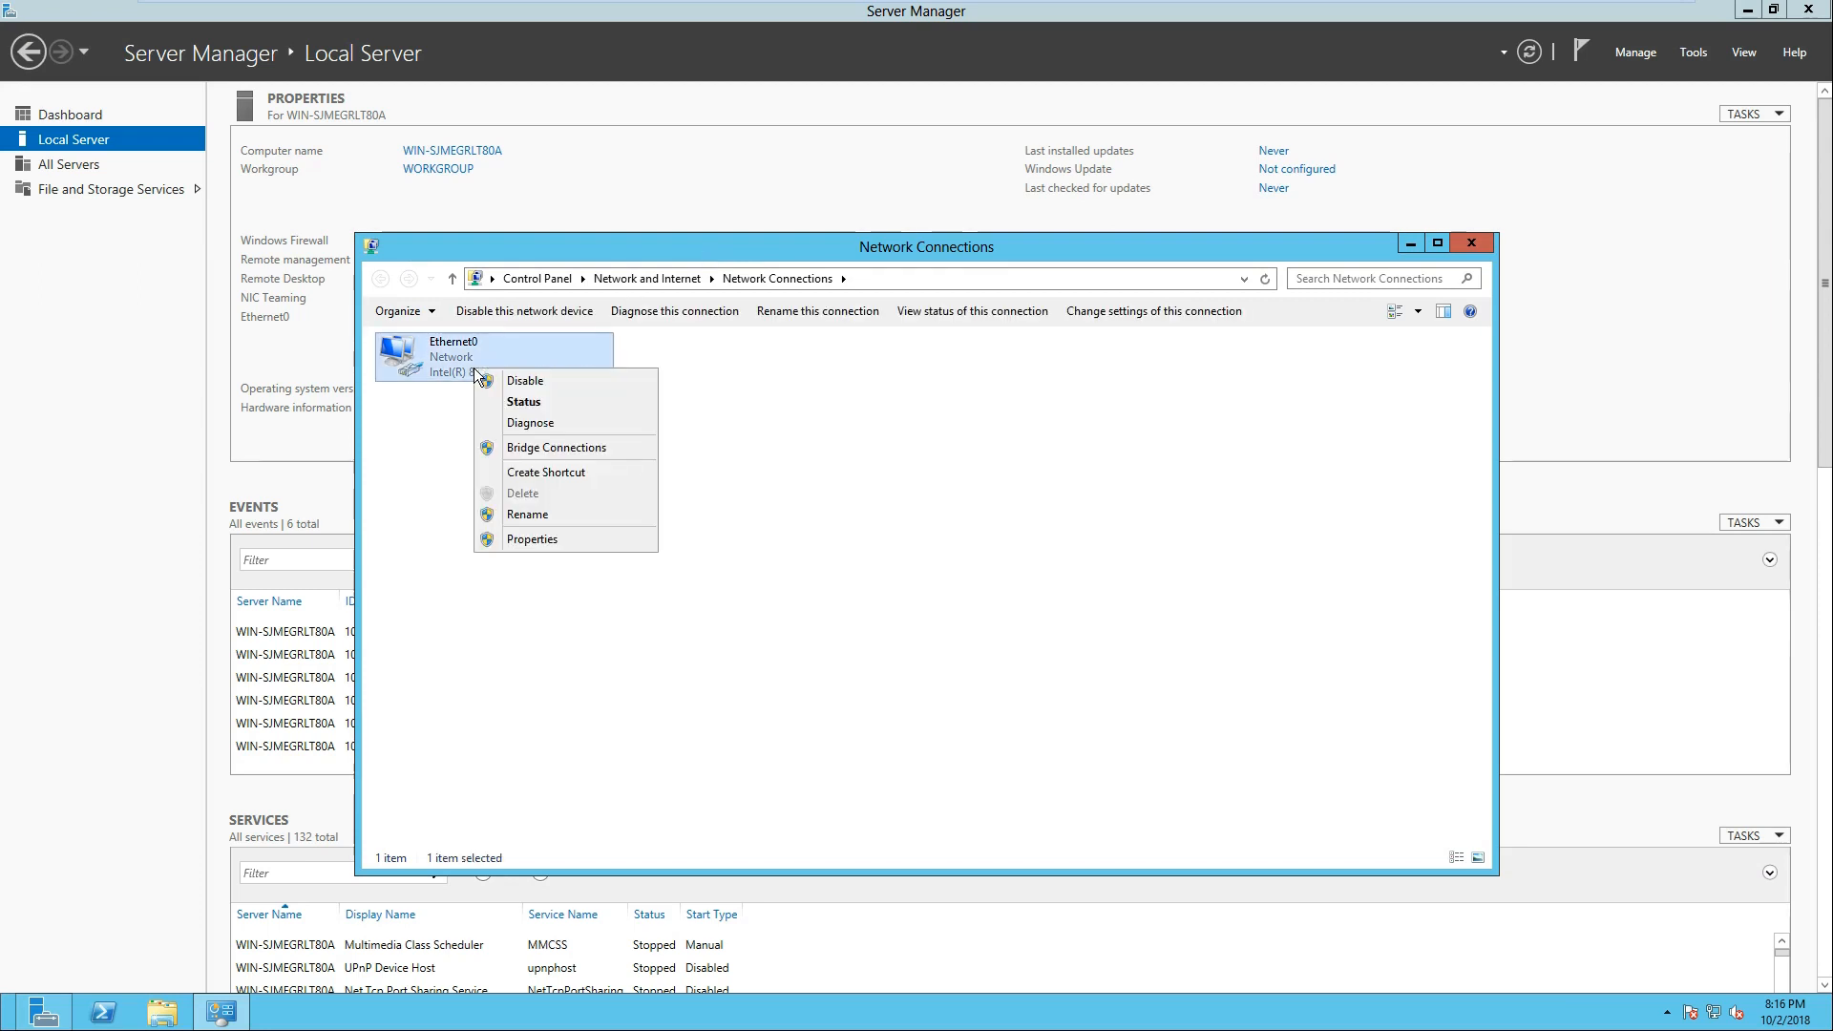
{"action": "left_click", "coordinate": [533, 539]}
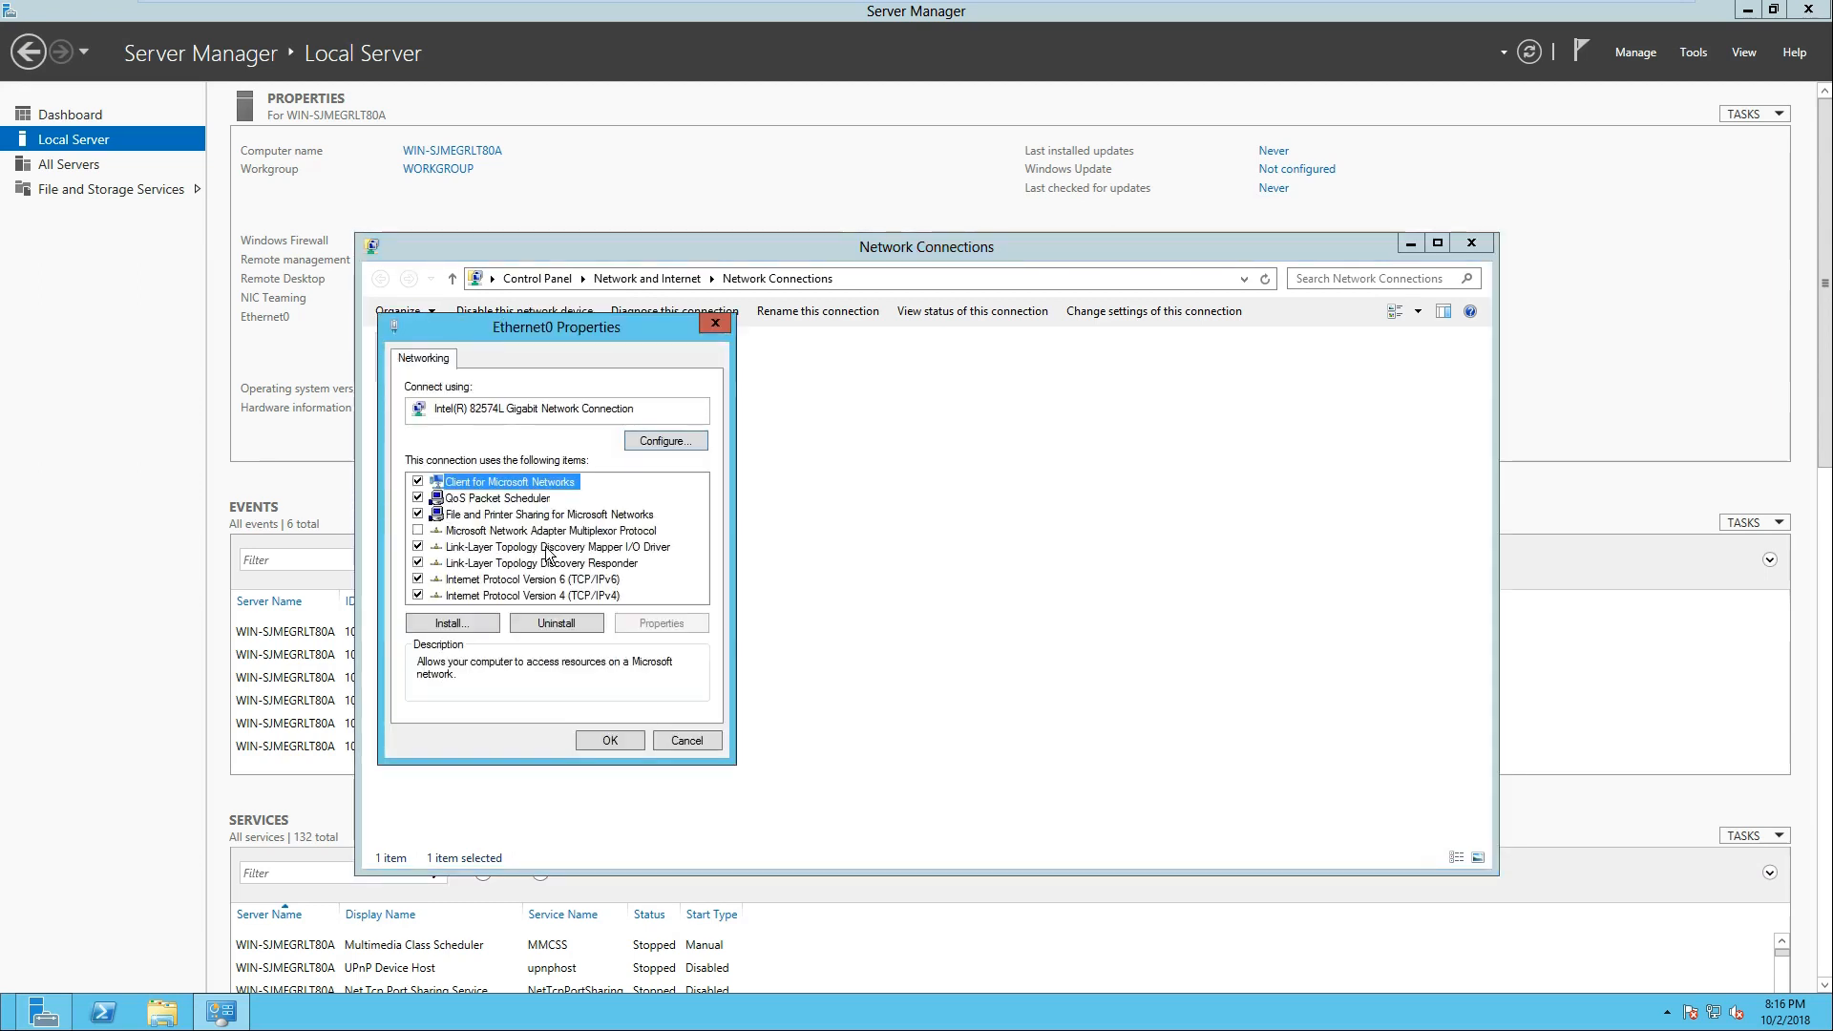
{"action": "left_click_drag", "start_coordinate": [597, 323], "coordinate": [936, 348]}
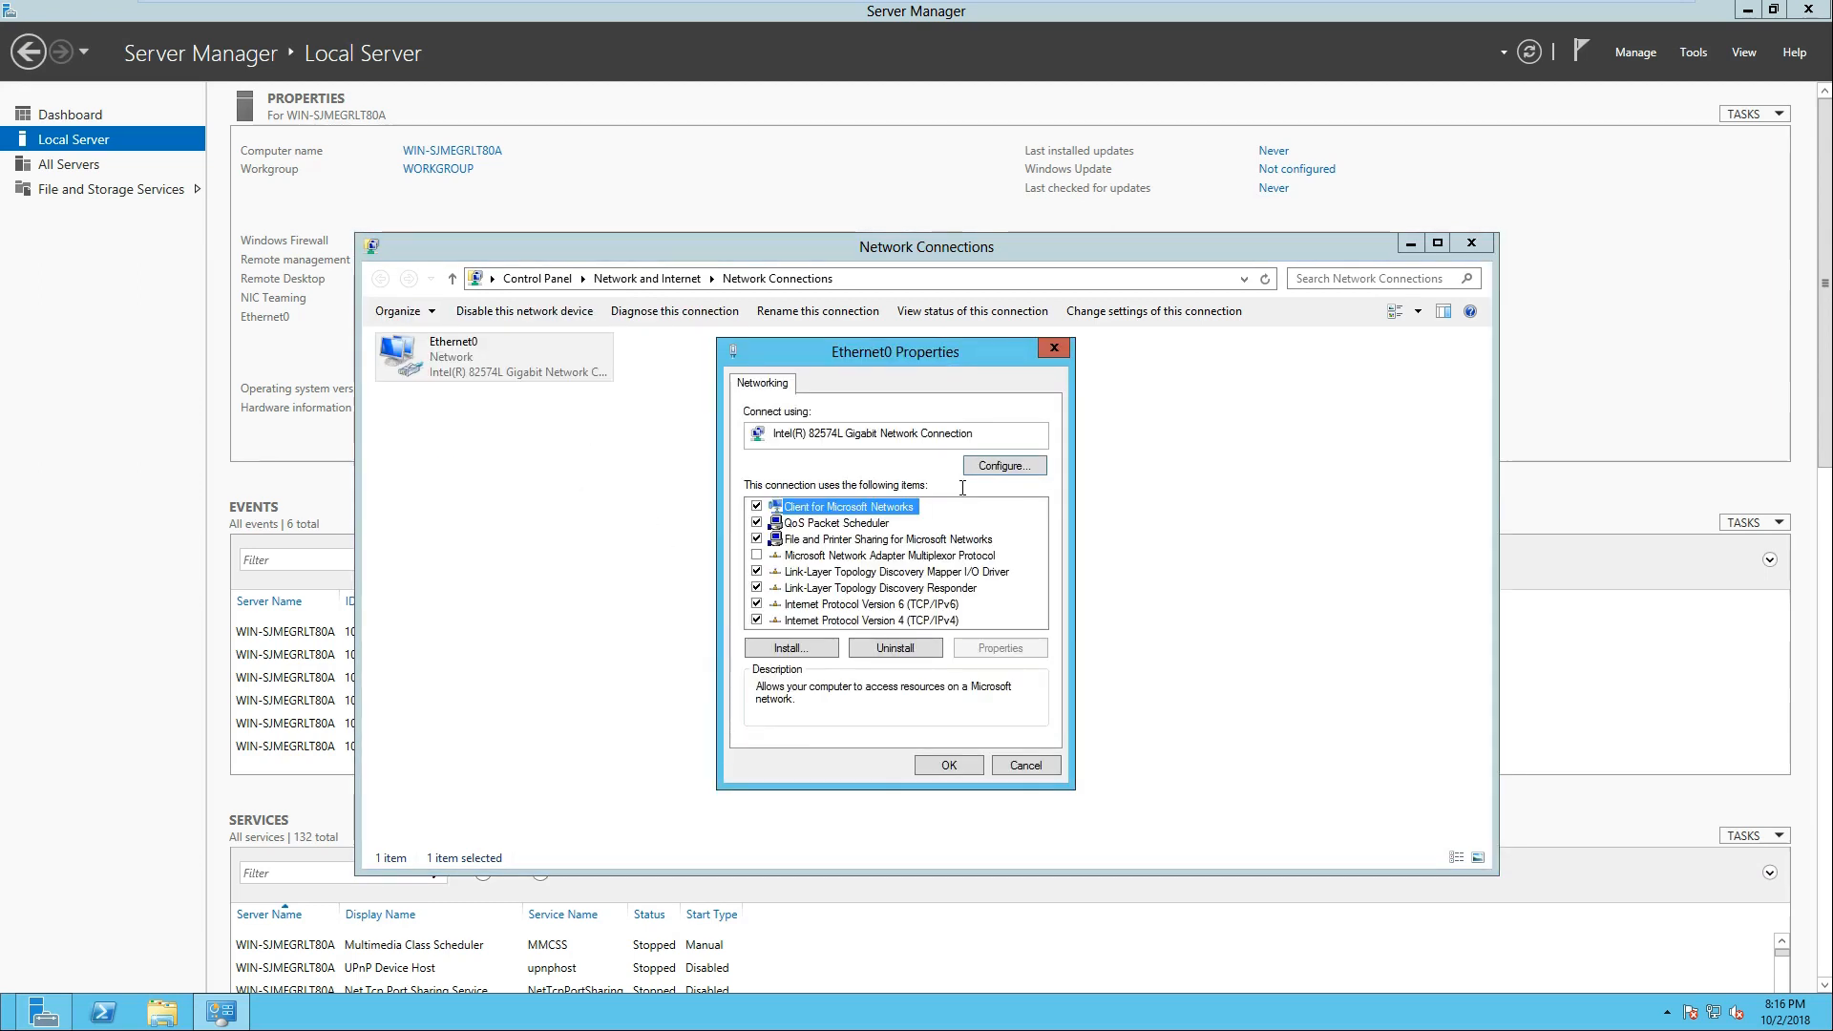
{"action": "left_click", "coordinate": [932, 619]}
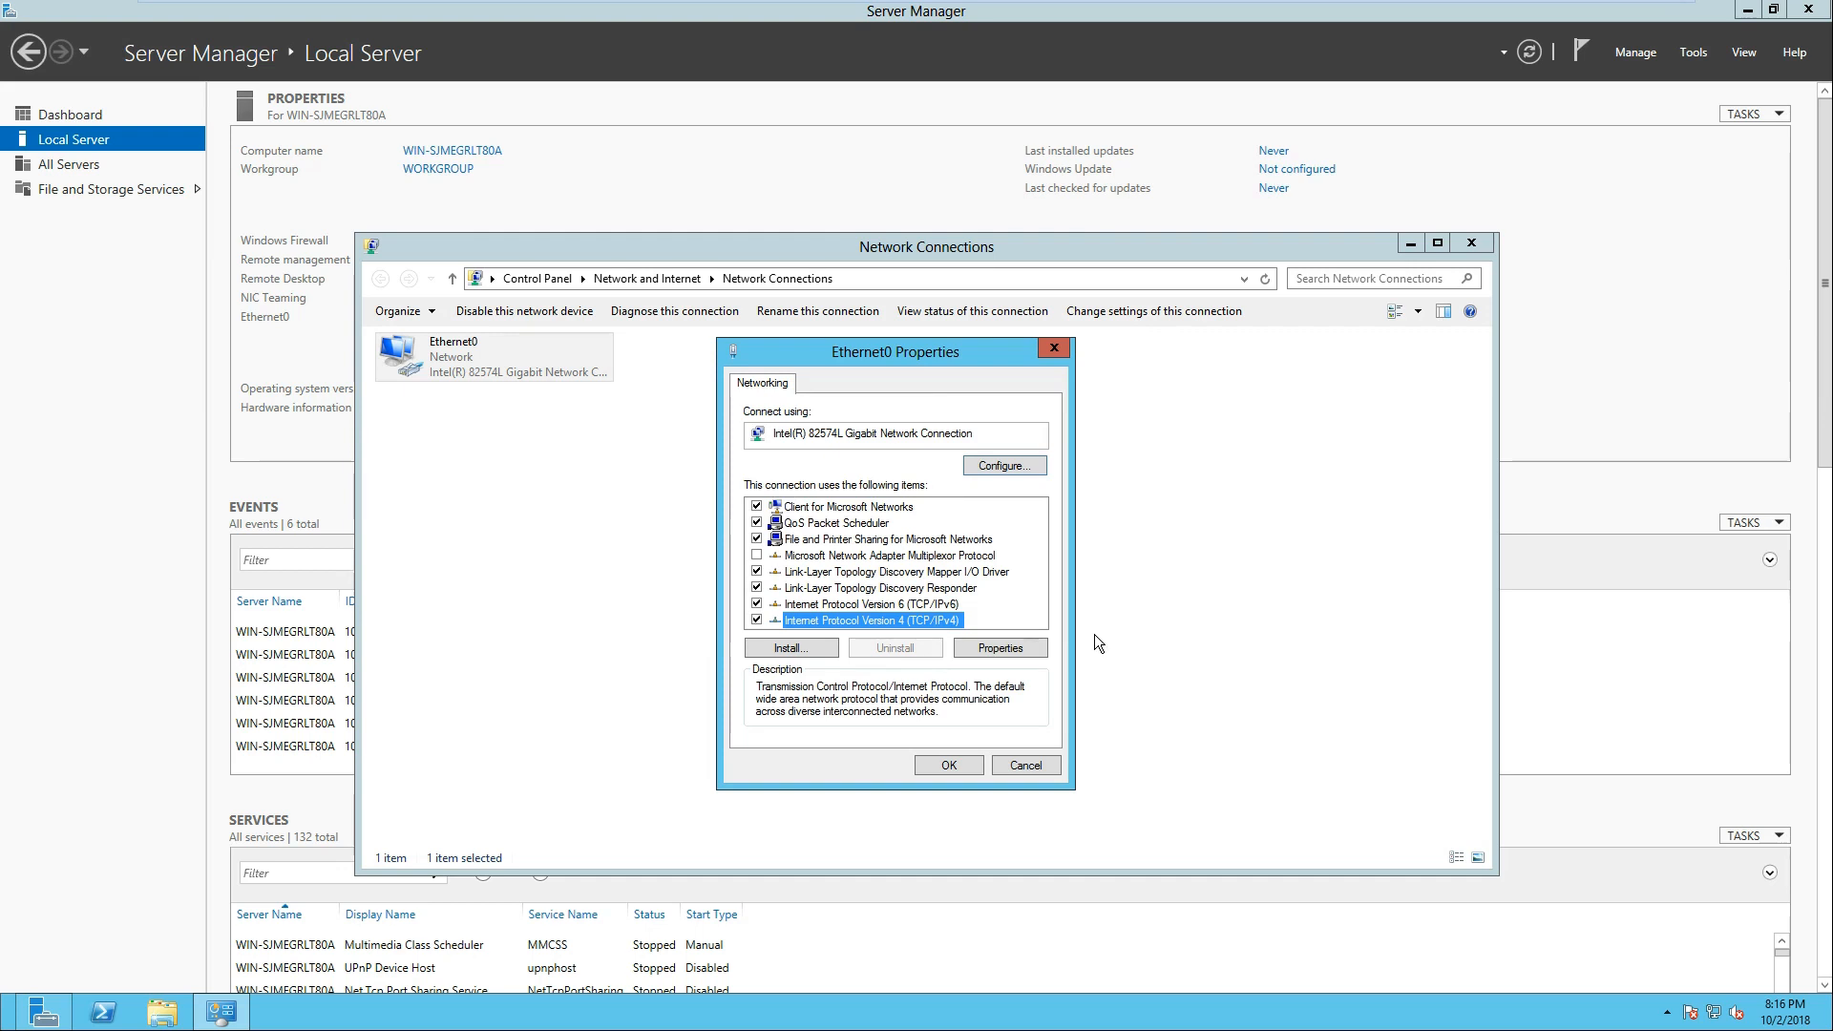
{"action": "left_click", "coordinate": [1010, 651]}
{"action": "left_click_drag", "start_coordinate": [914, 421], "coordinate": [393, 416]}
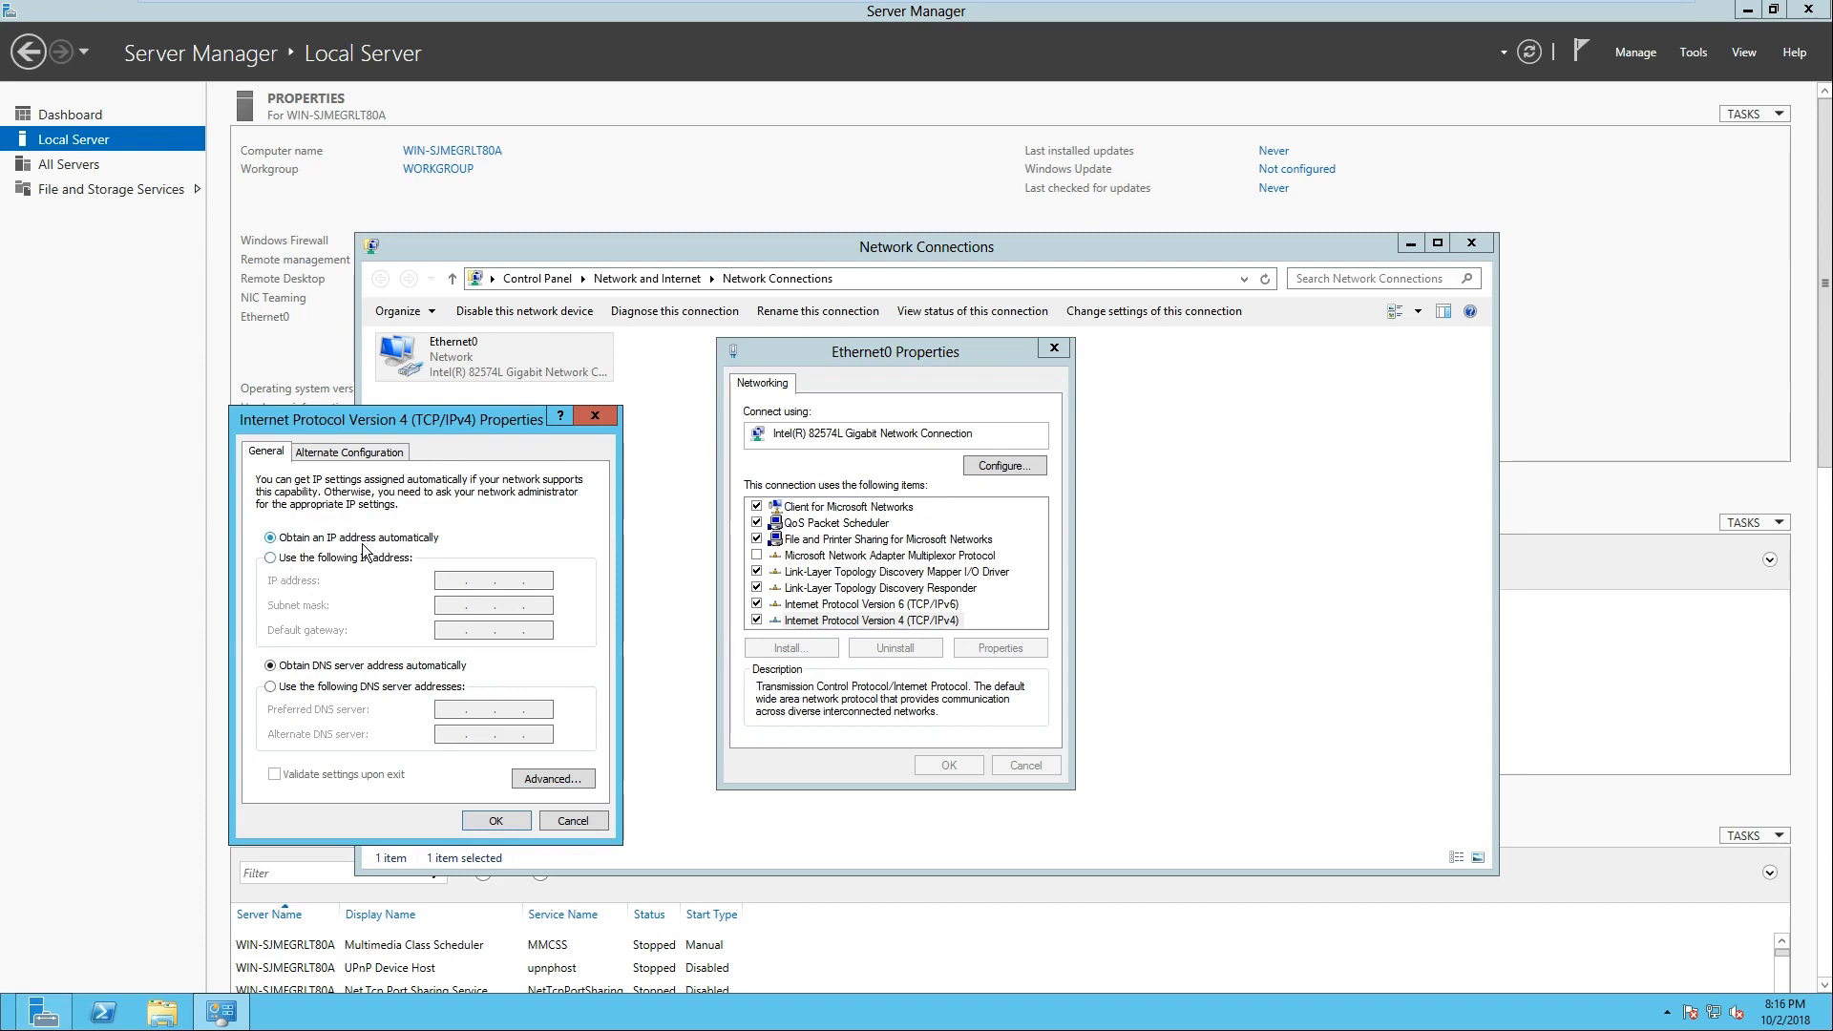
Step: Try manual IP addressing for Ethernet0, return it to obtaining an IP address automatically, and close the network windows
{"action": "left_click", "coordinate": [273, 559]}
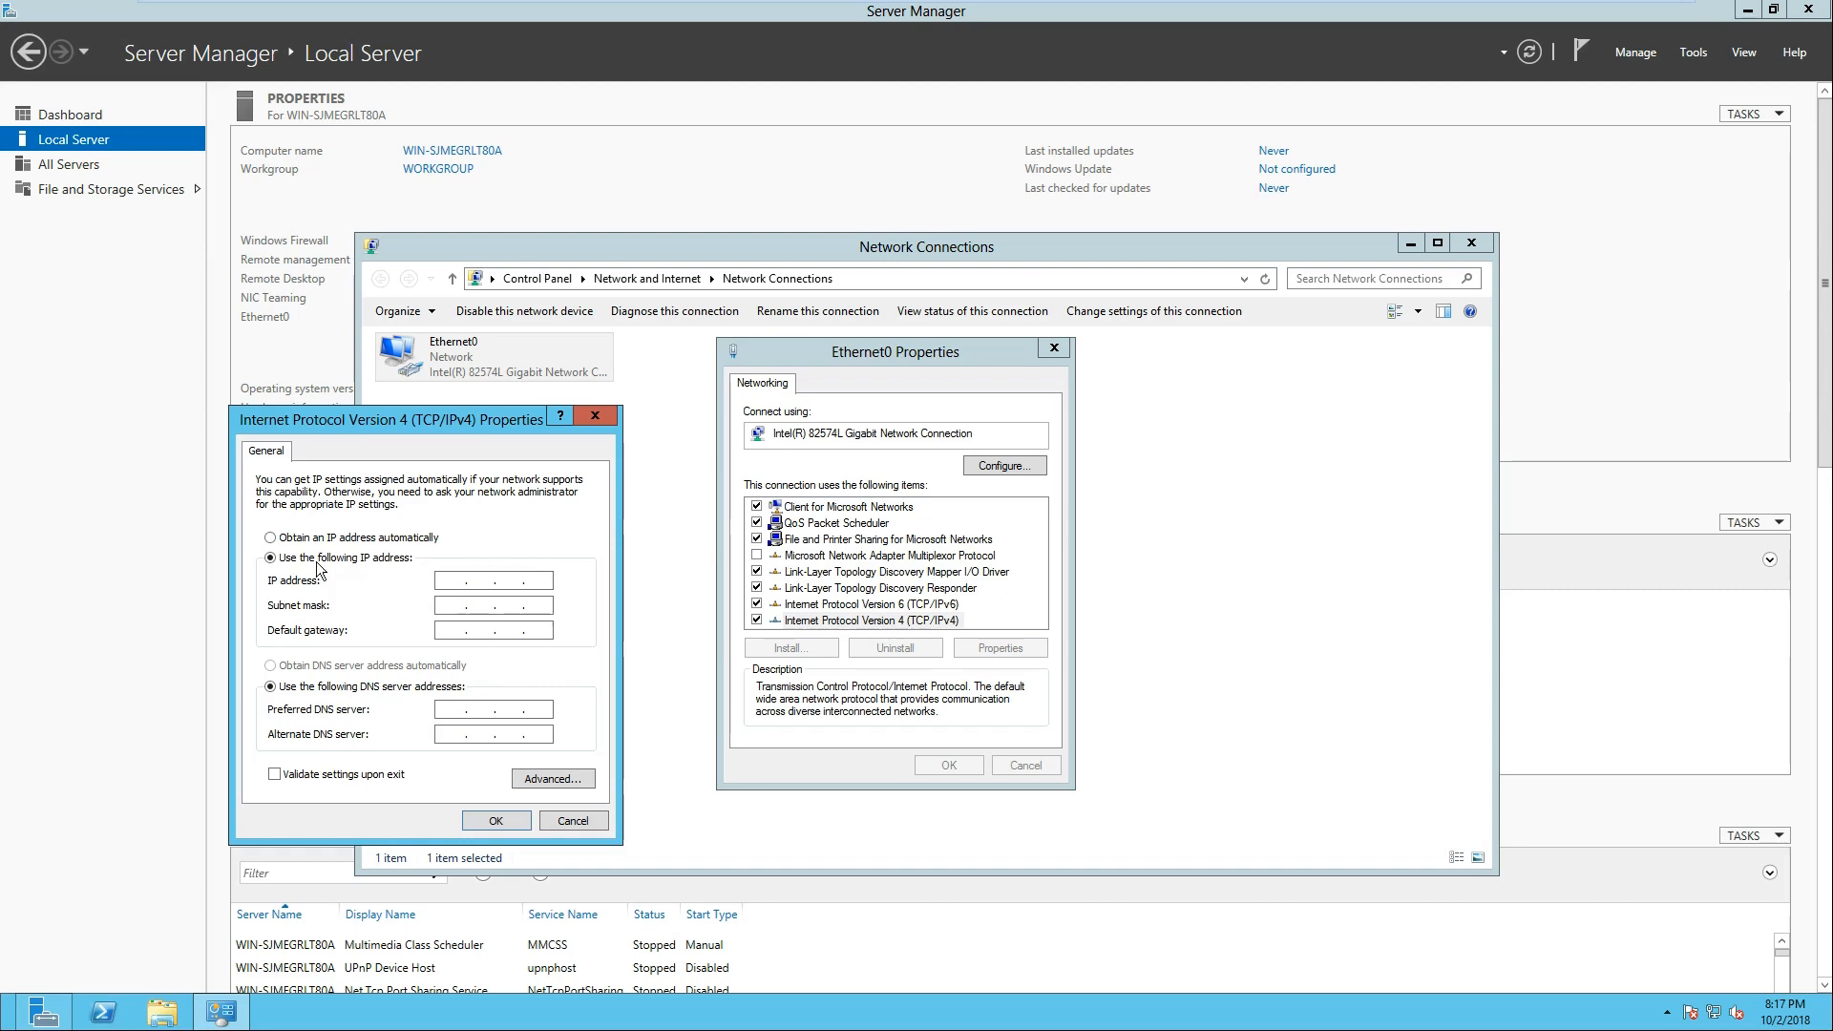
{"action": "left_click", "coordinate": [271, 537]}
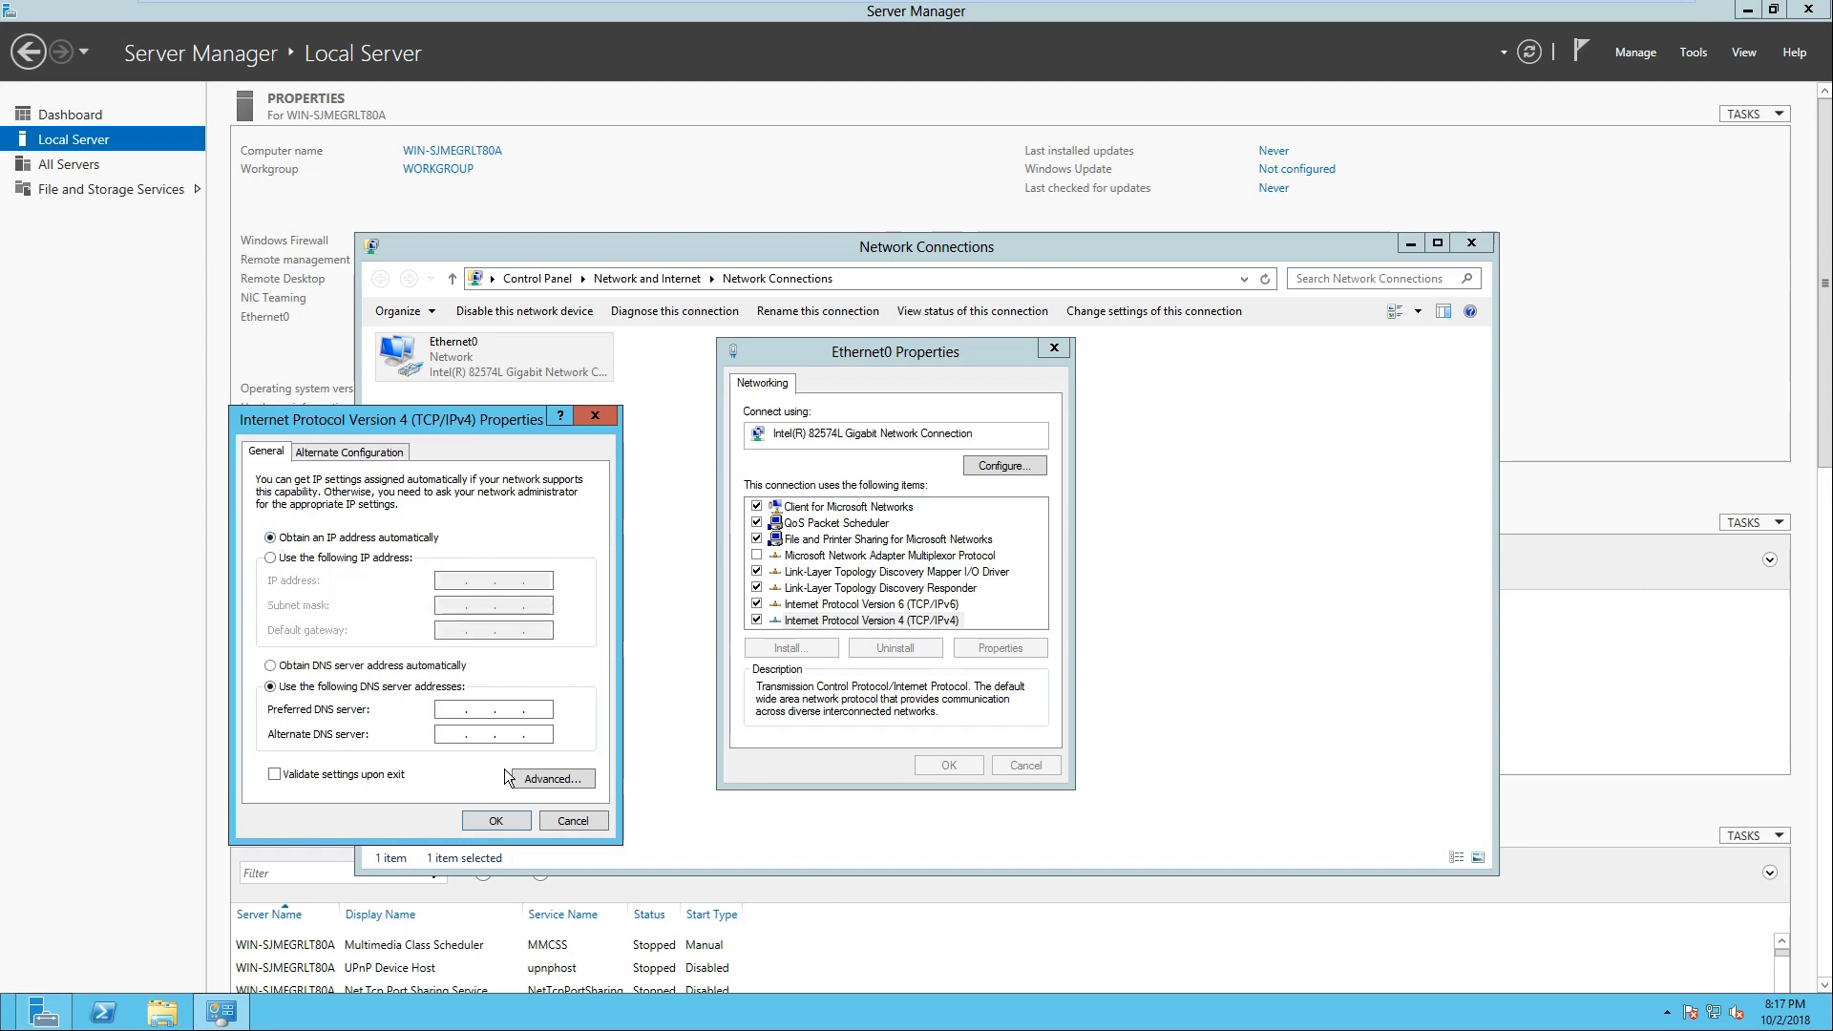
{"action": "left_click", "coordinate": [496, 819]}
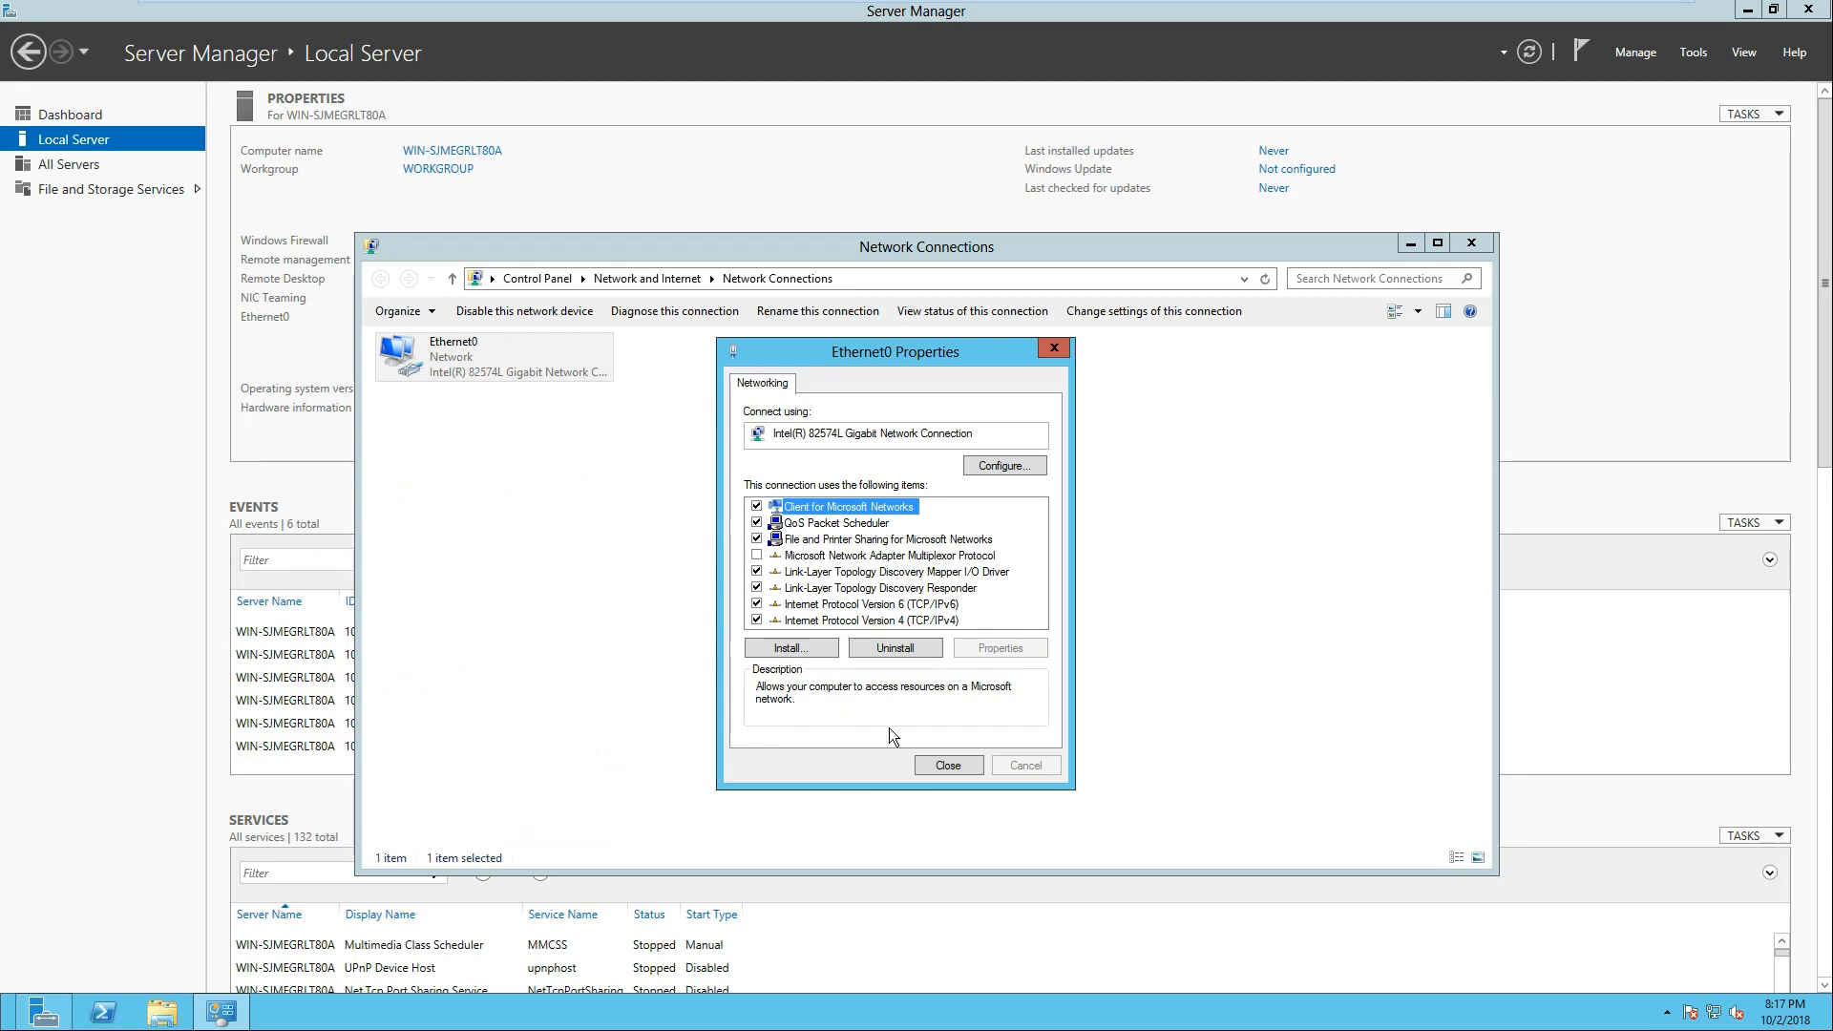
{"action": "left_click", "coordinate": [959, 769]}
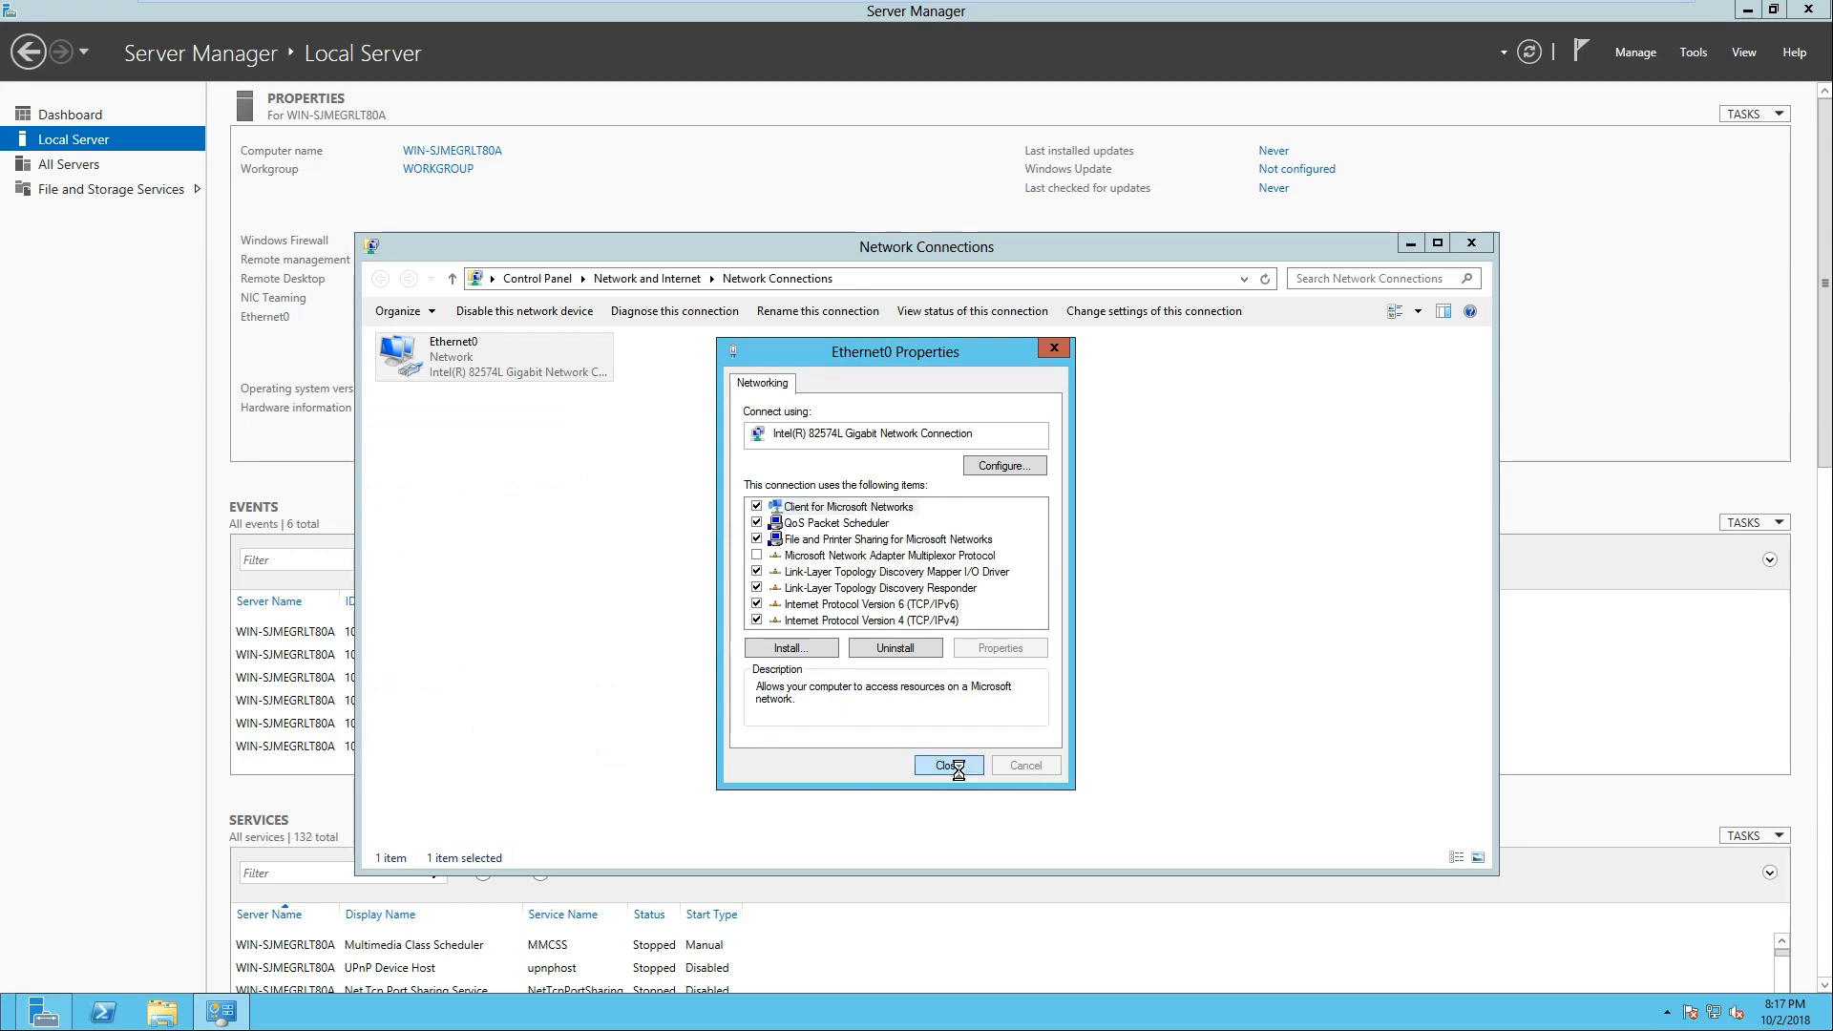
{"action": "left_click", "coordinate": [1470, 244]}
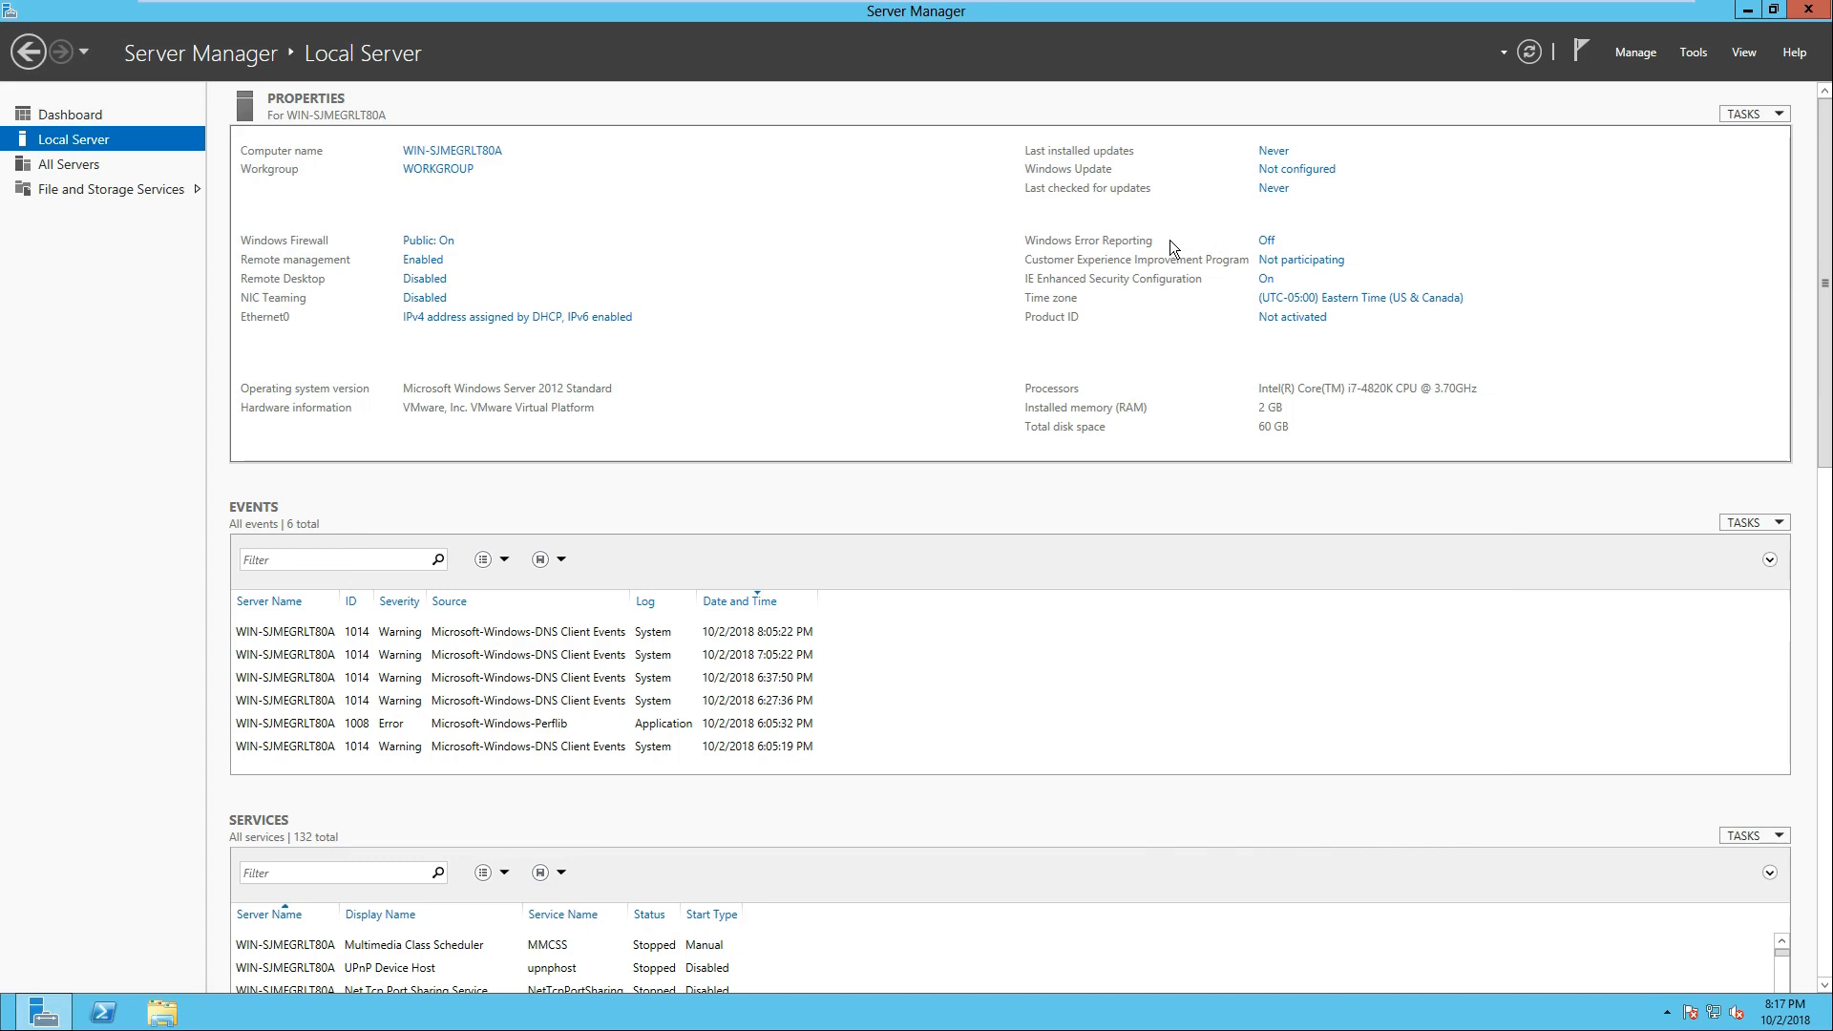
Step: View Ethernet0's IPv4 properties by way of the Network and Sharing Center's adapter settings, and close everything without changes
{"action": "right_click", "coordinate": [1715, 1017]}
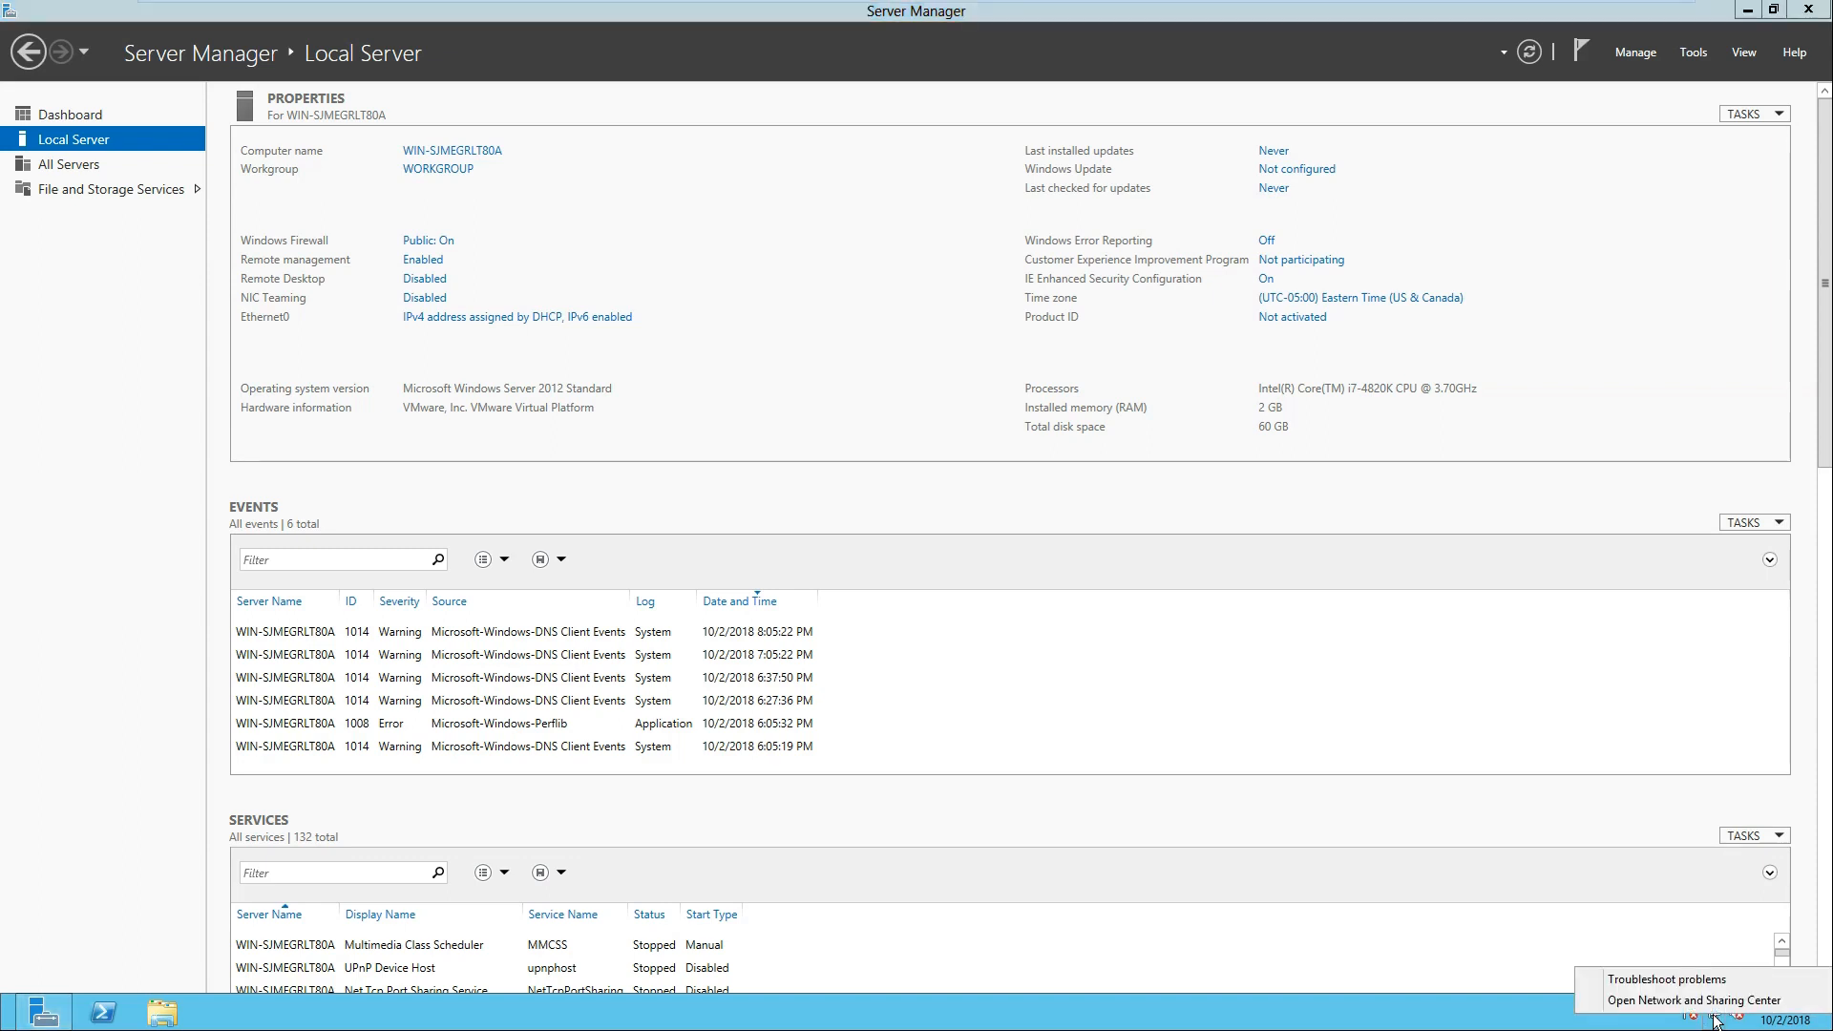
{"action": "left_click", "coordinate": [1646, 1002]}
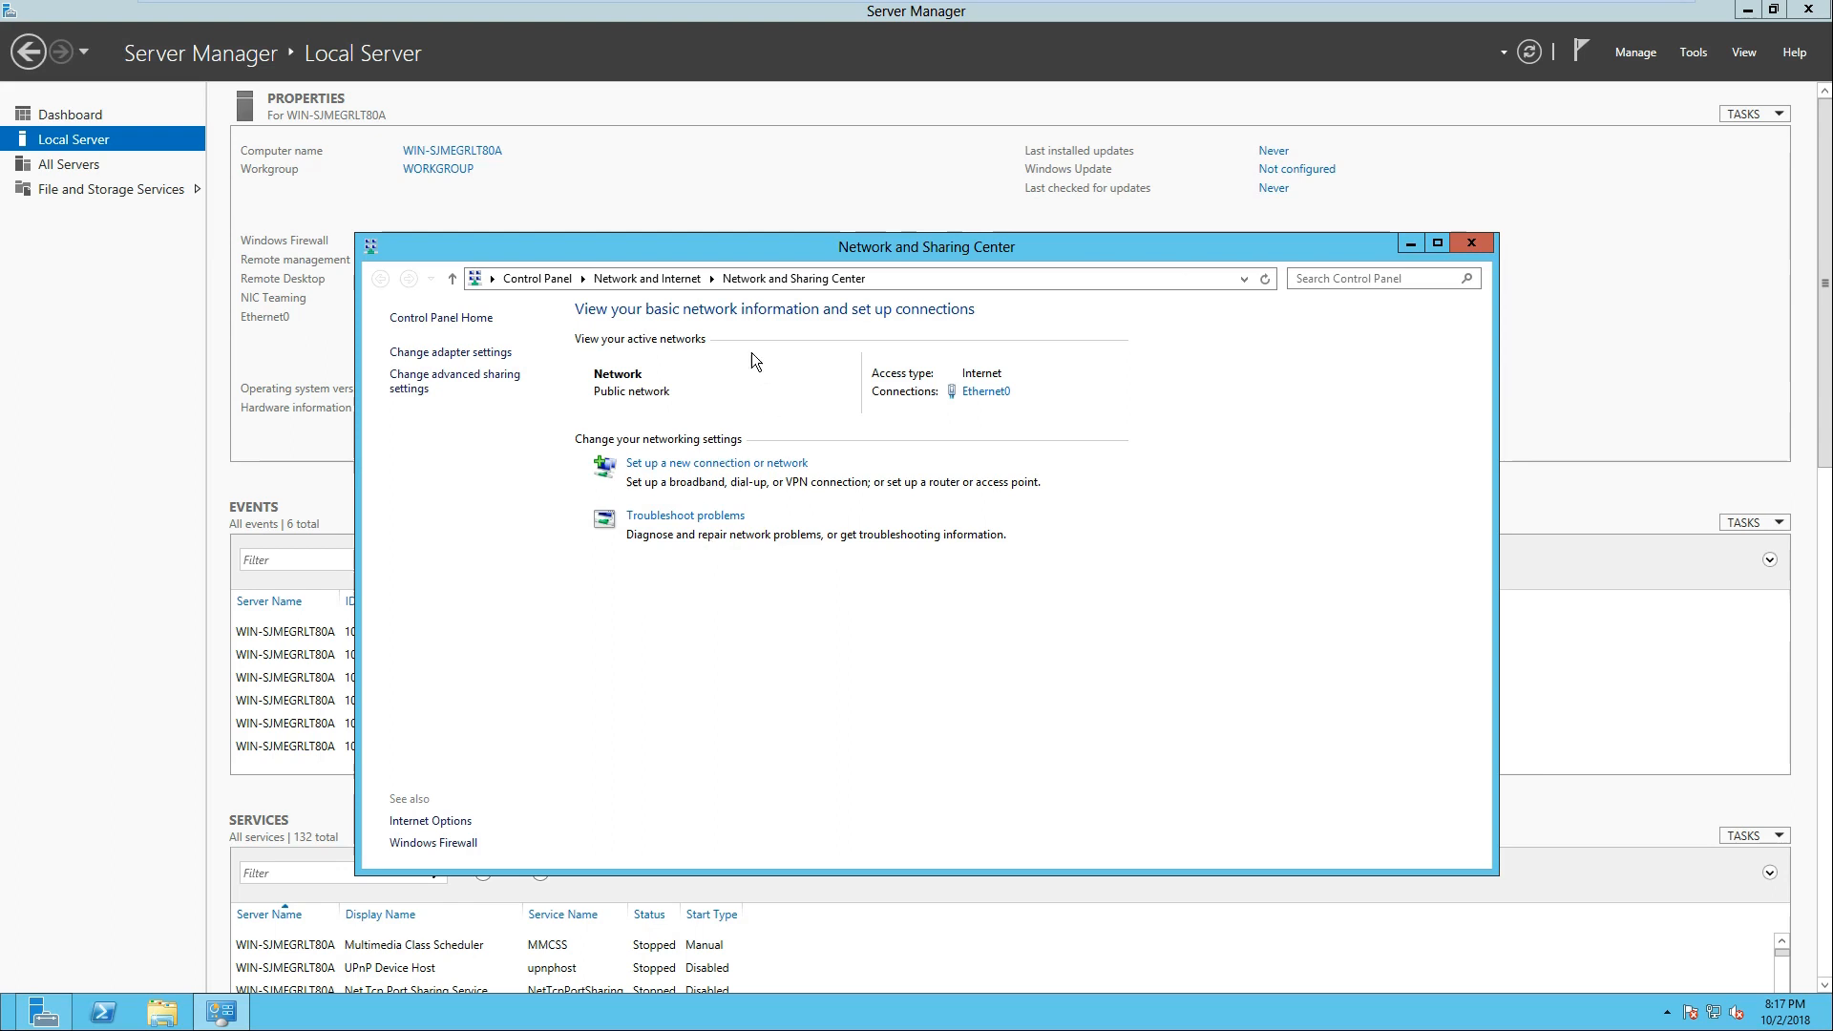
{"action": "left_click", "coordinate": [485, 353]}
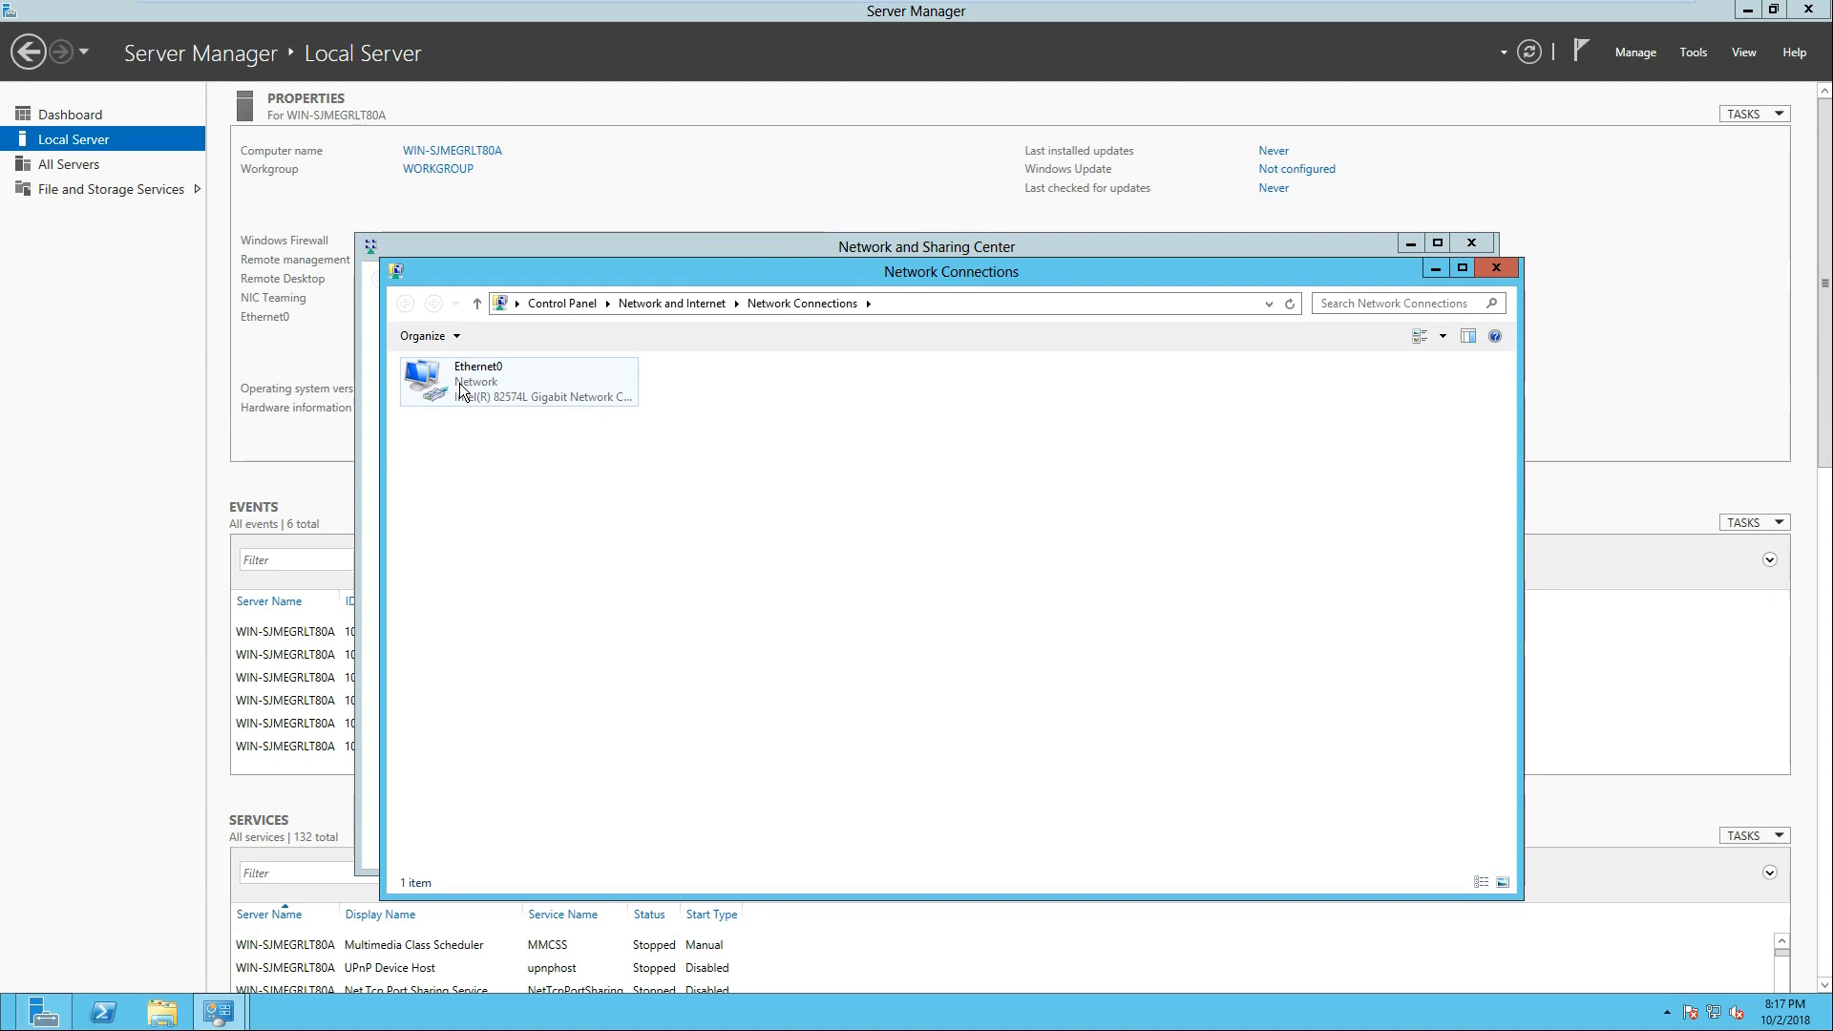
{"action": "right_click", "coordinate": [460, 382]}
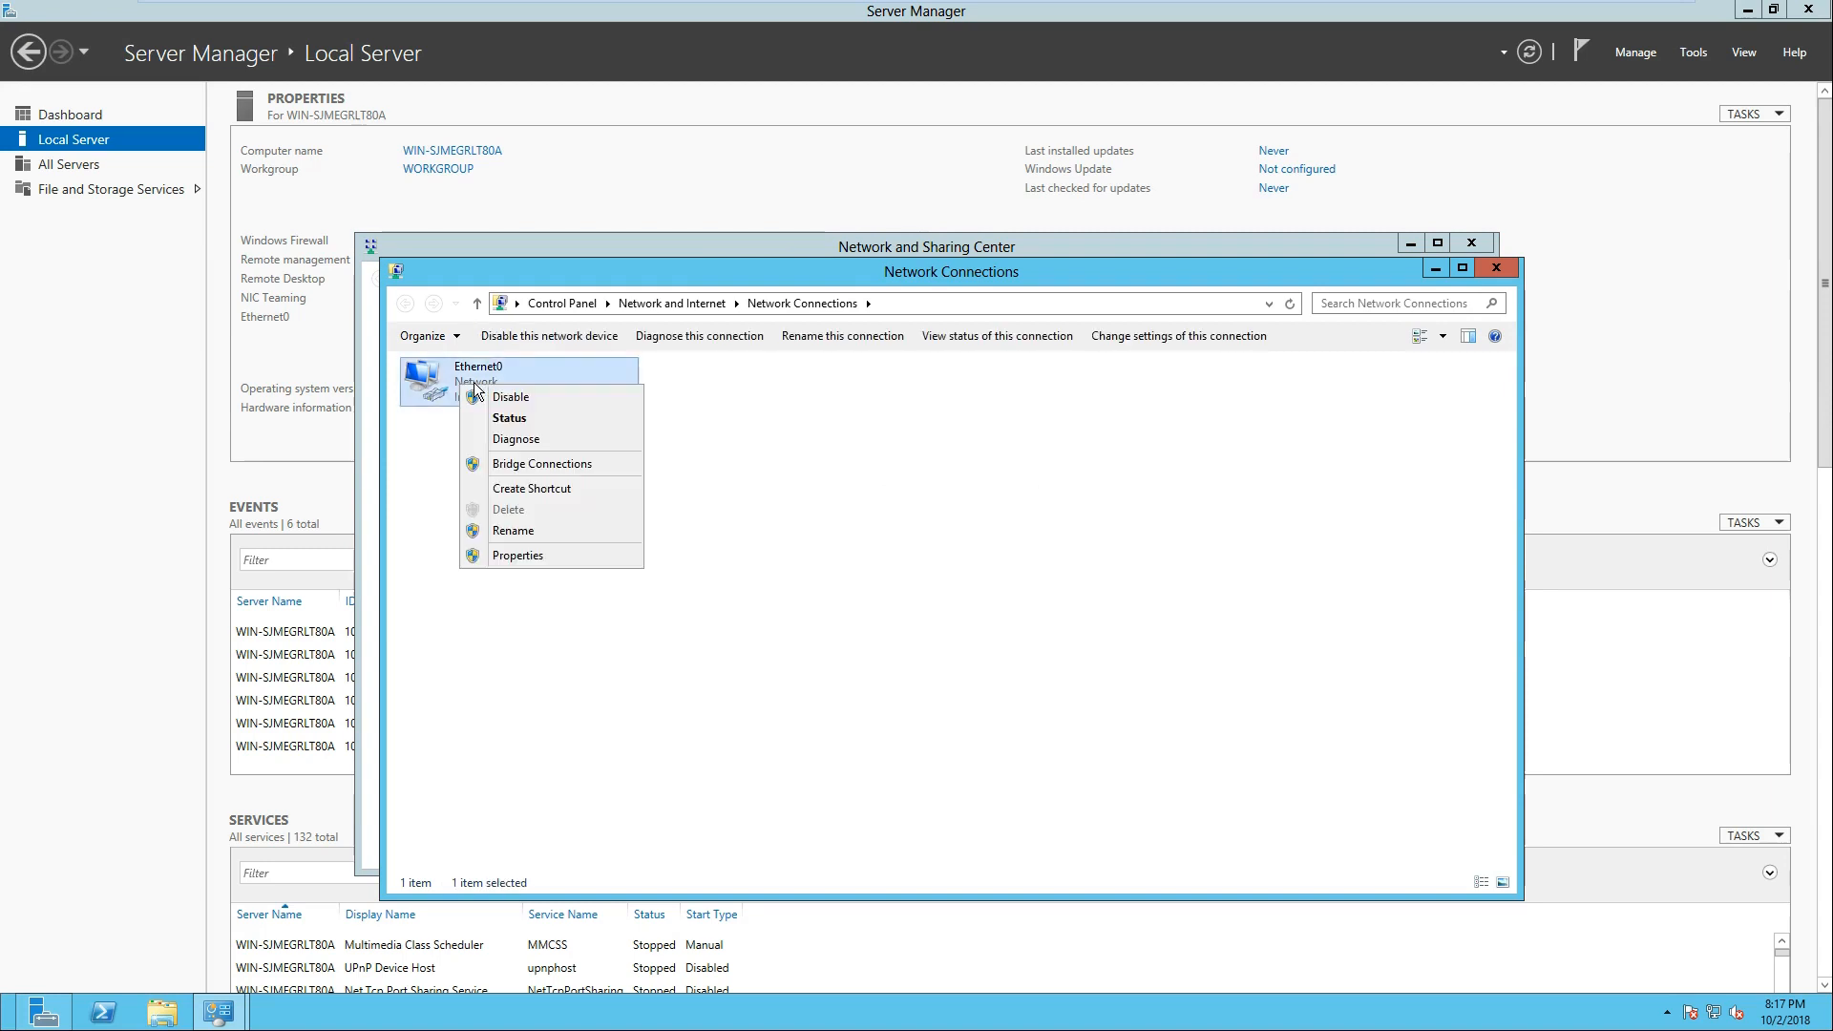
{"action": "left_click", "coordinate": [525, 556]}
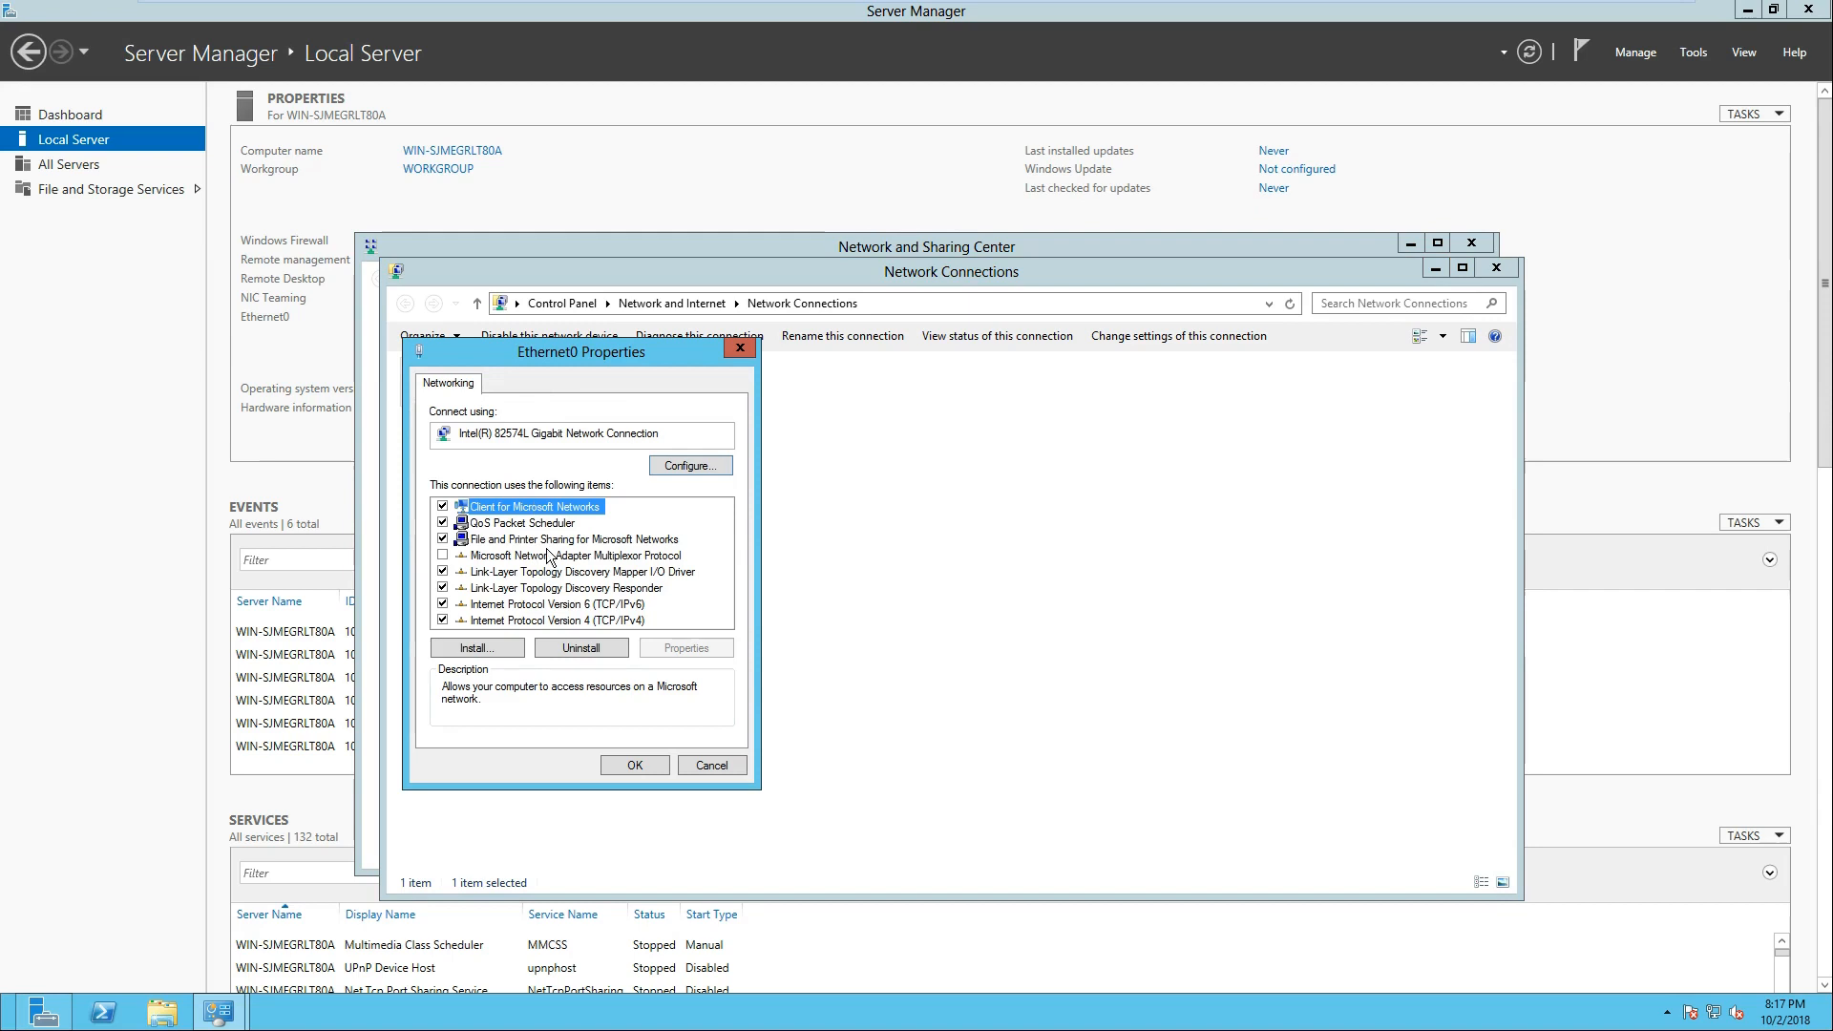
{"action": "left_click", "coordinate": [553, 618]}
{"action": "left_click", "coordinate": [674, 647]}
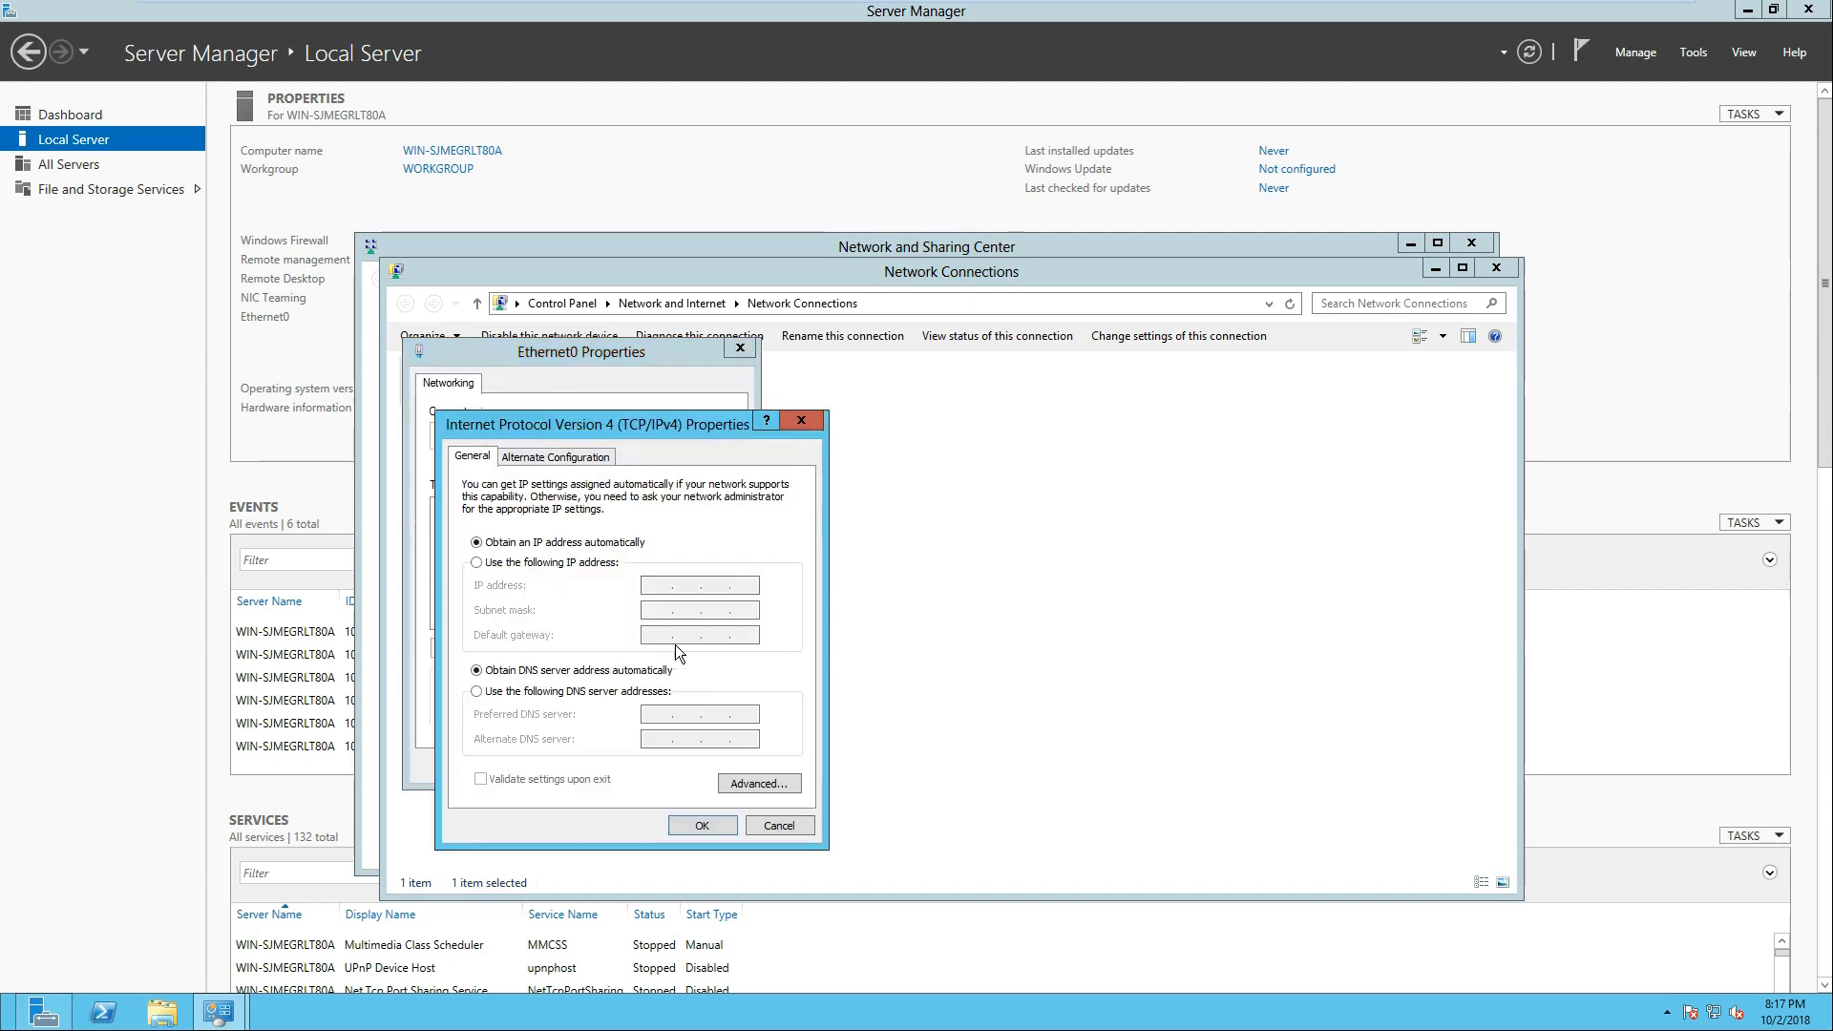
{"action": "left_click_drag", "start_coordinate": [678, 427], "coordinate": [1045, 404]}
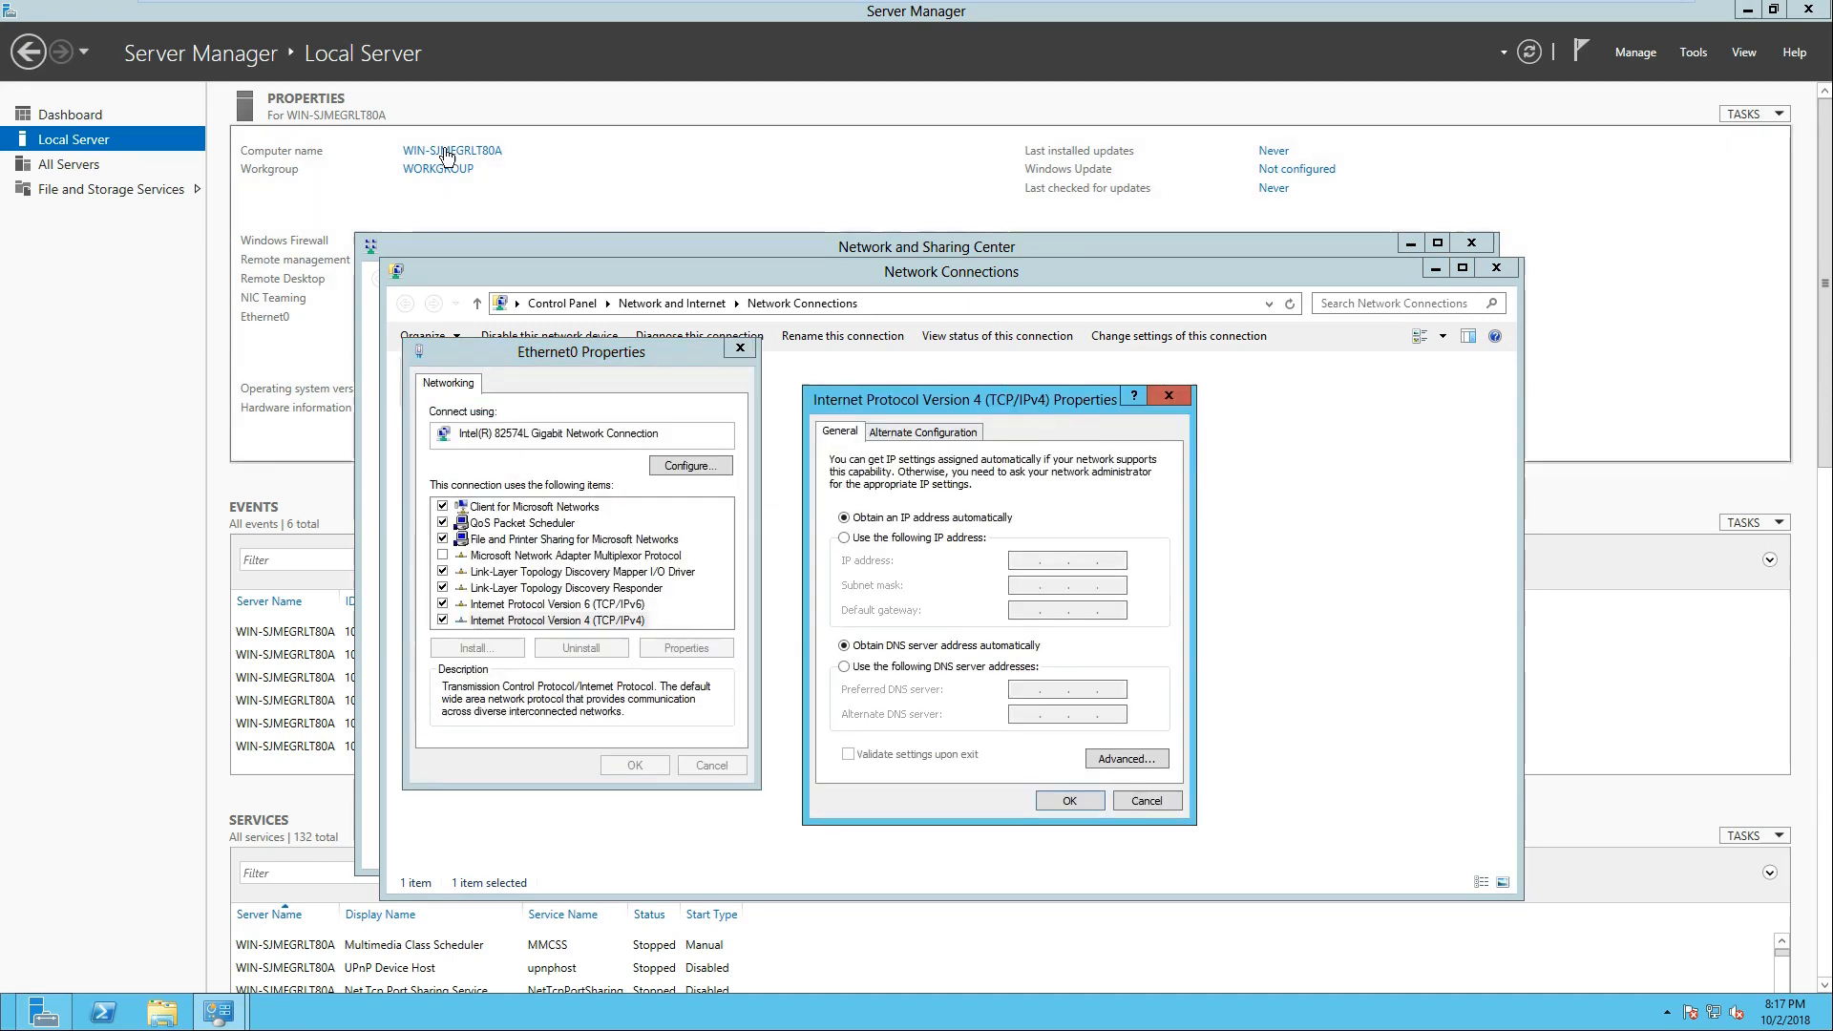
{"action": "left_click", "coordinate": [1147, 800]}
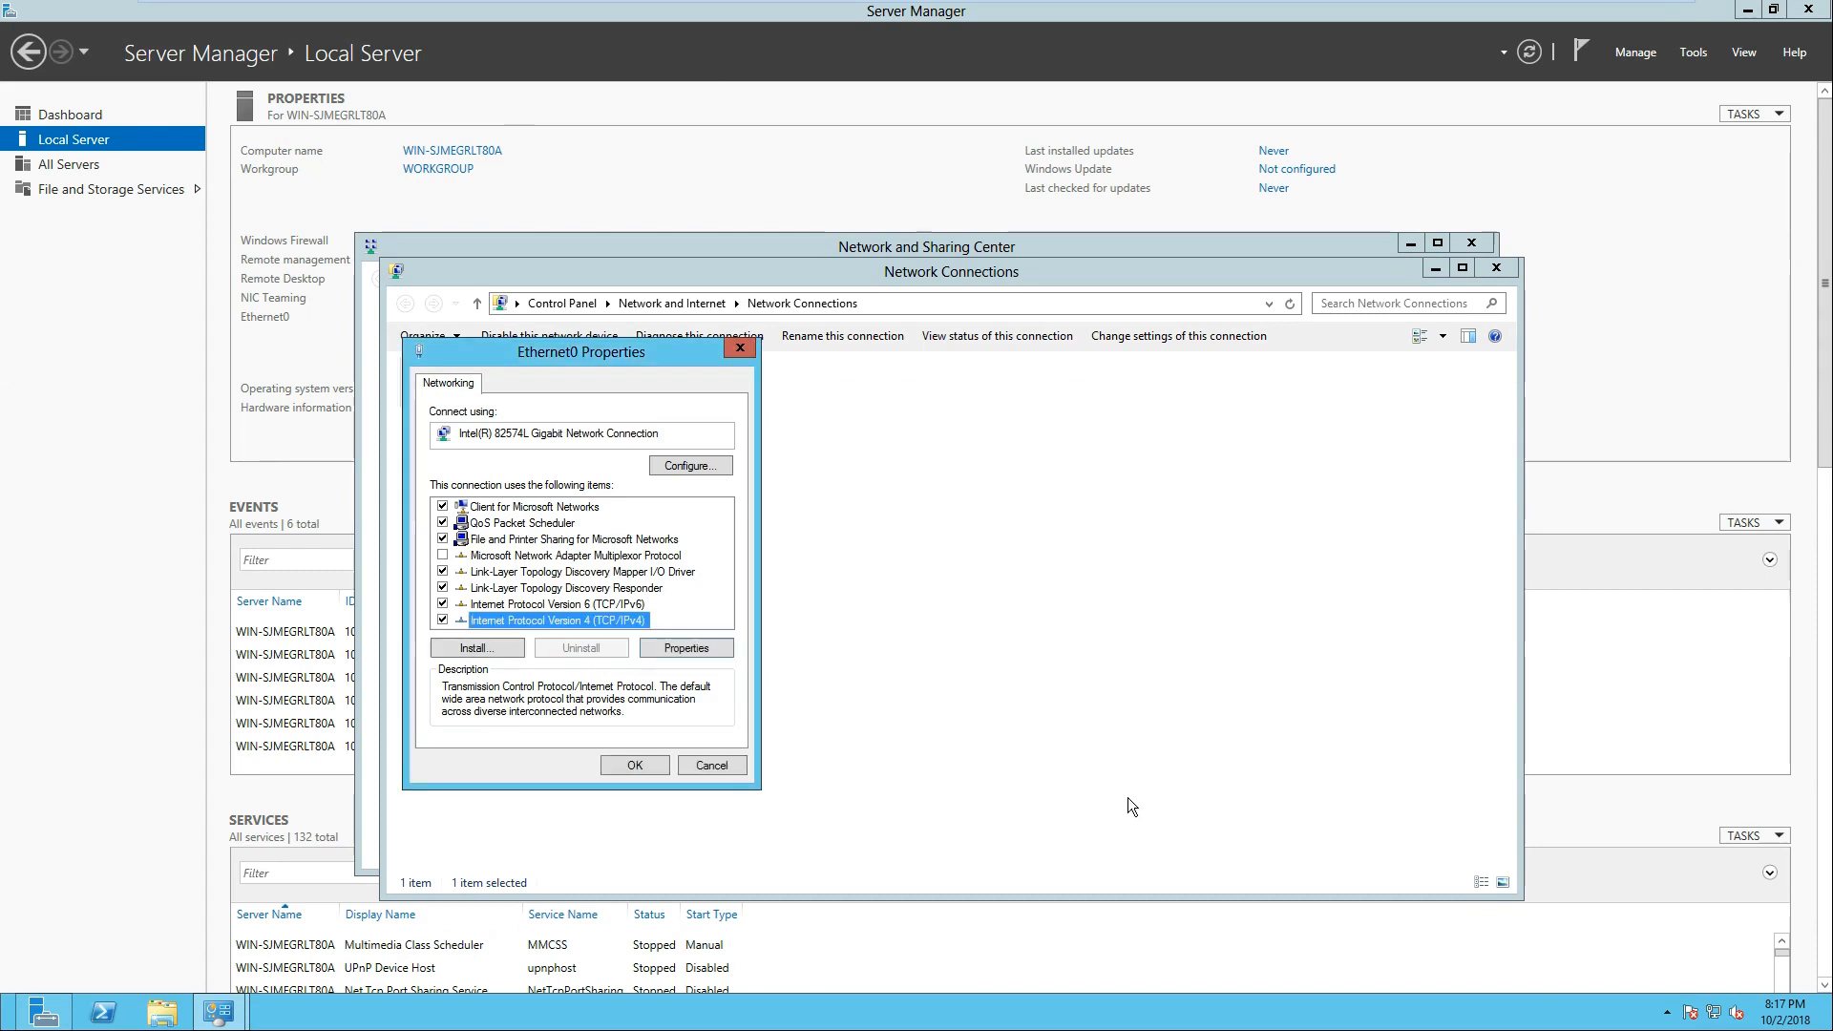
{"action": "left_click", "coordinate": [711, 765]}
{"action": "left_click", "coordinate": [1496, 268]}
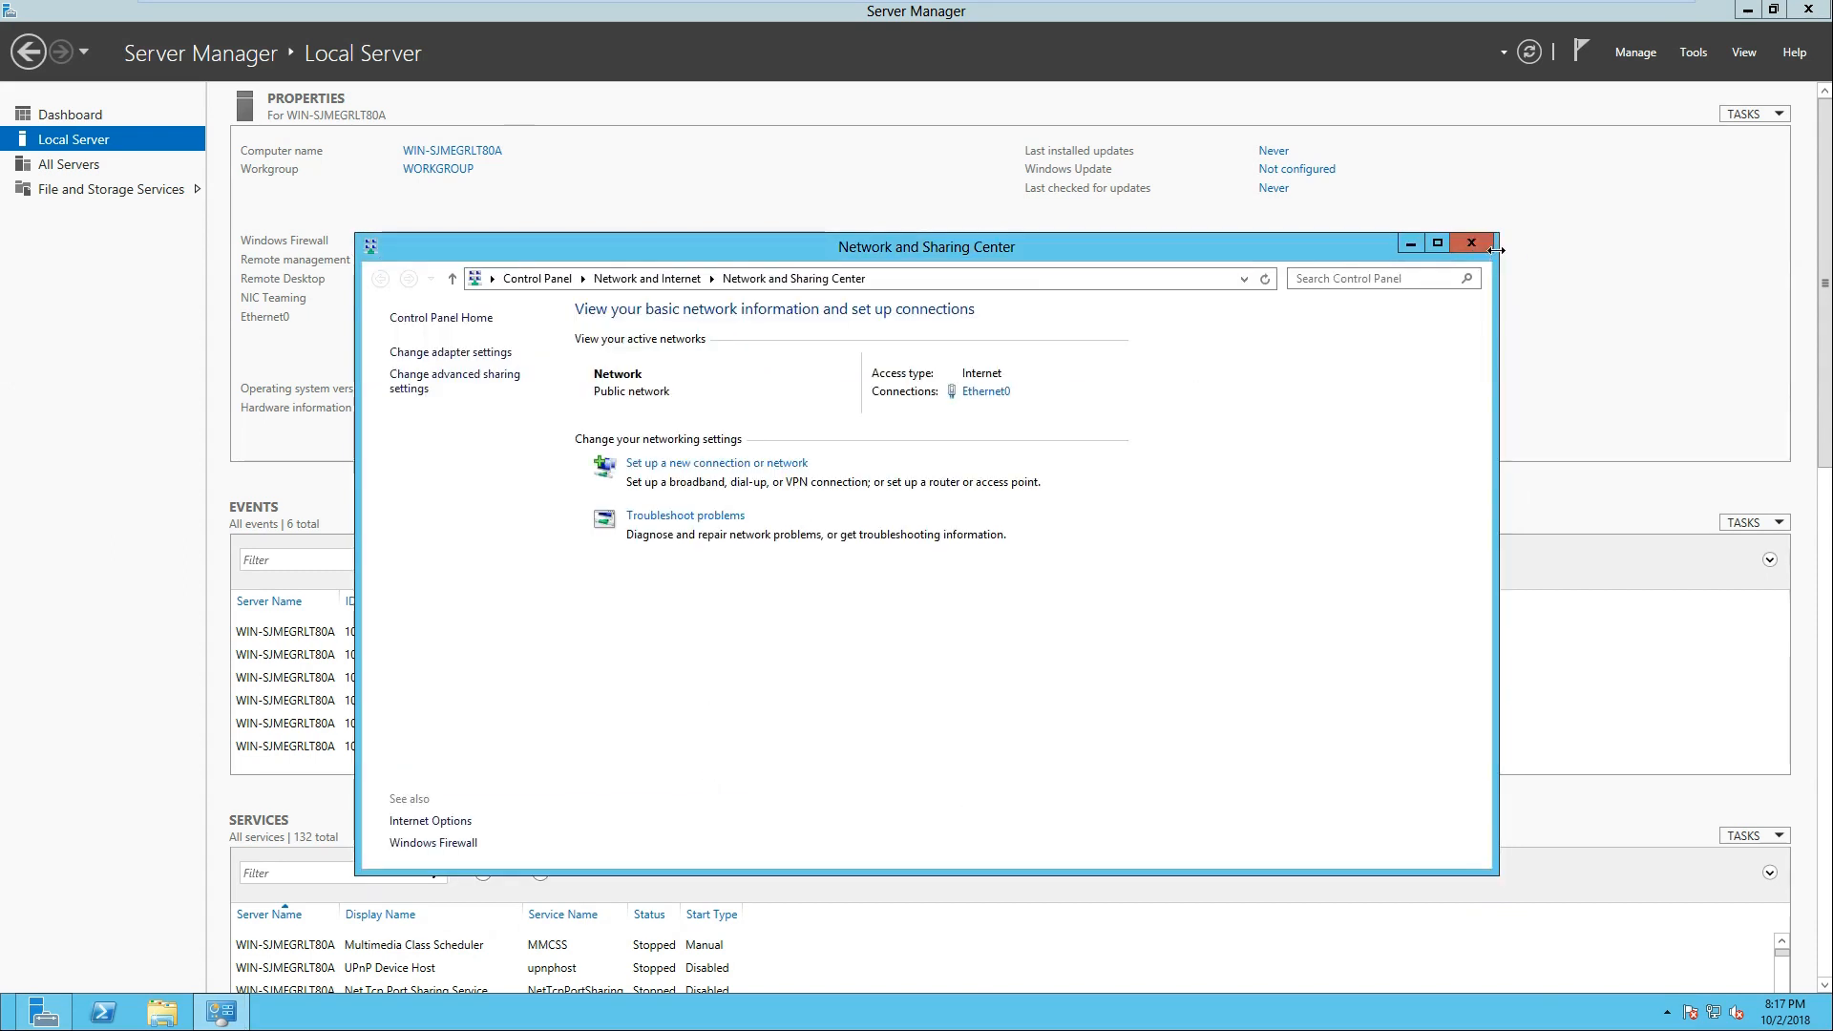
{"action": "left_click", "coordinate": [1480, 244]}
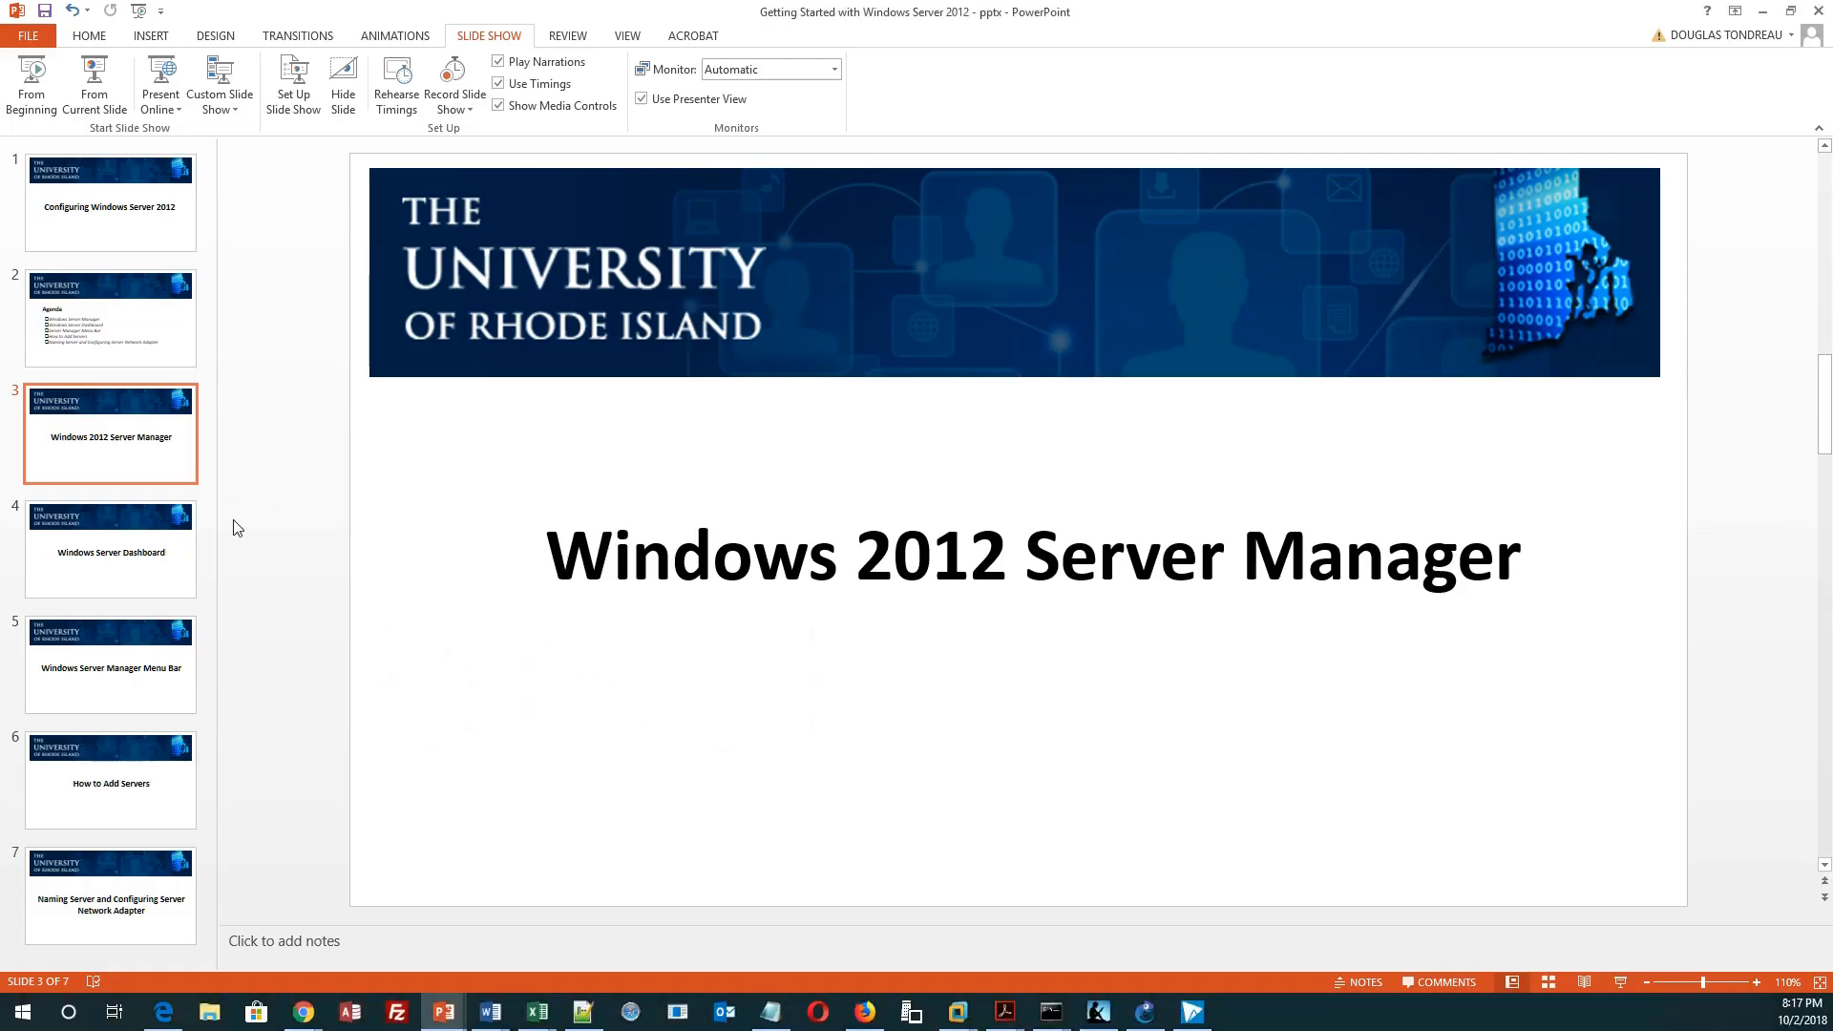
Step: Switch to the PowerPoint presentation and show slide 4, Windows Server Dashboard
{"action": "left_click", "coordinate": [146, 554]}
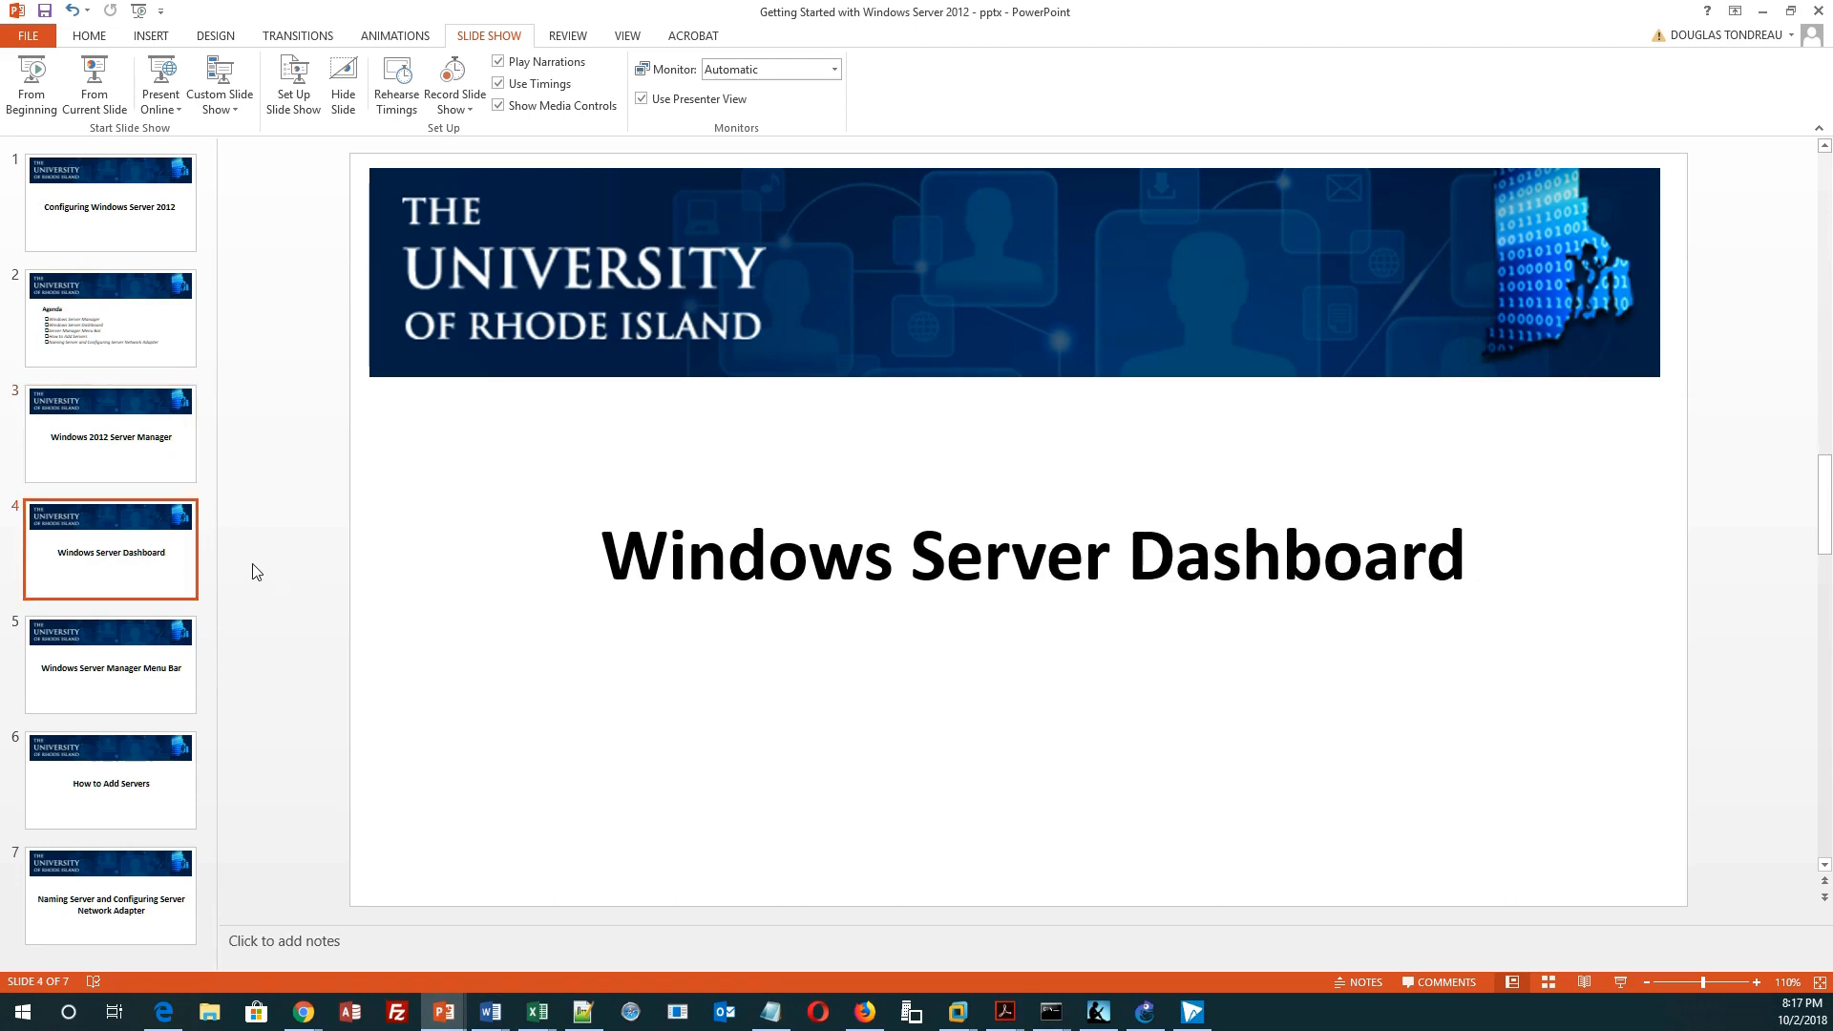
Step: Show slide 5, Windows Server Manager Menu Bar, and switch to the Windows Server 2012 virtual machine
{"action": "left_click", "coordinate": [88, 703]}
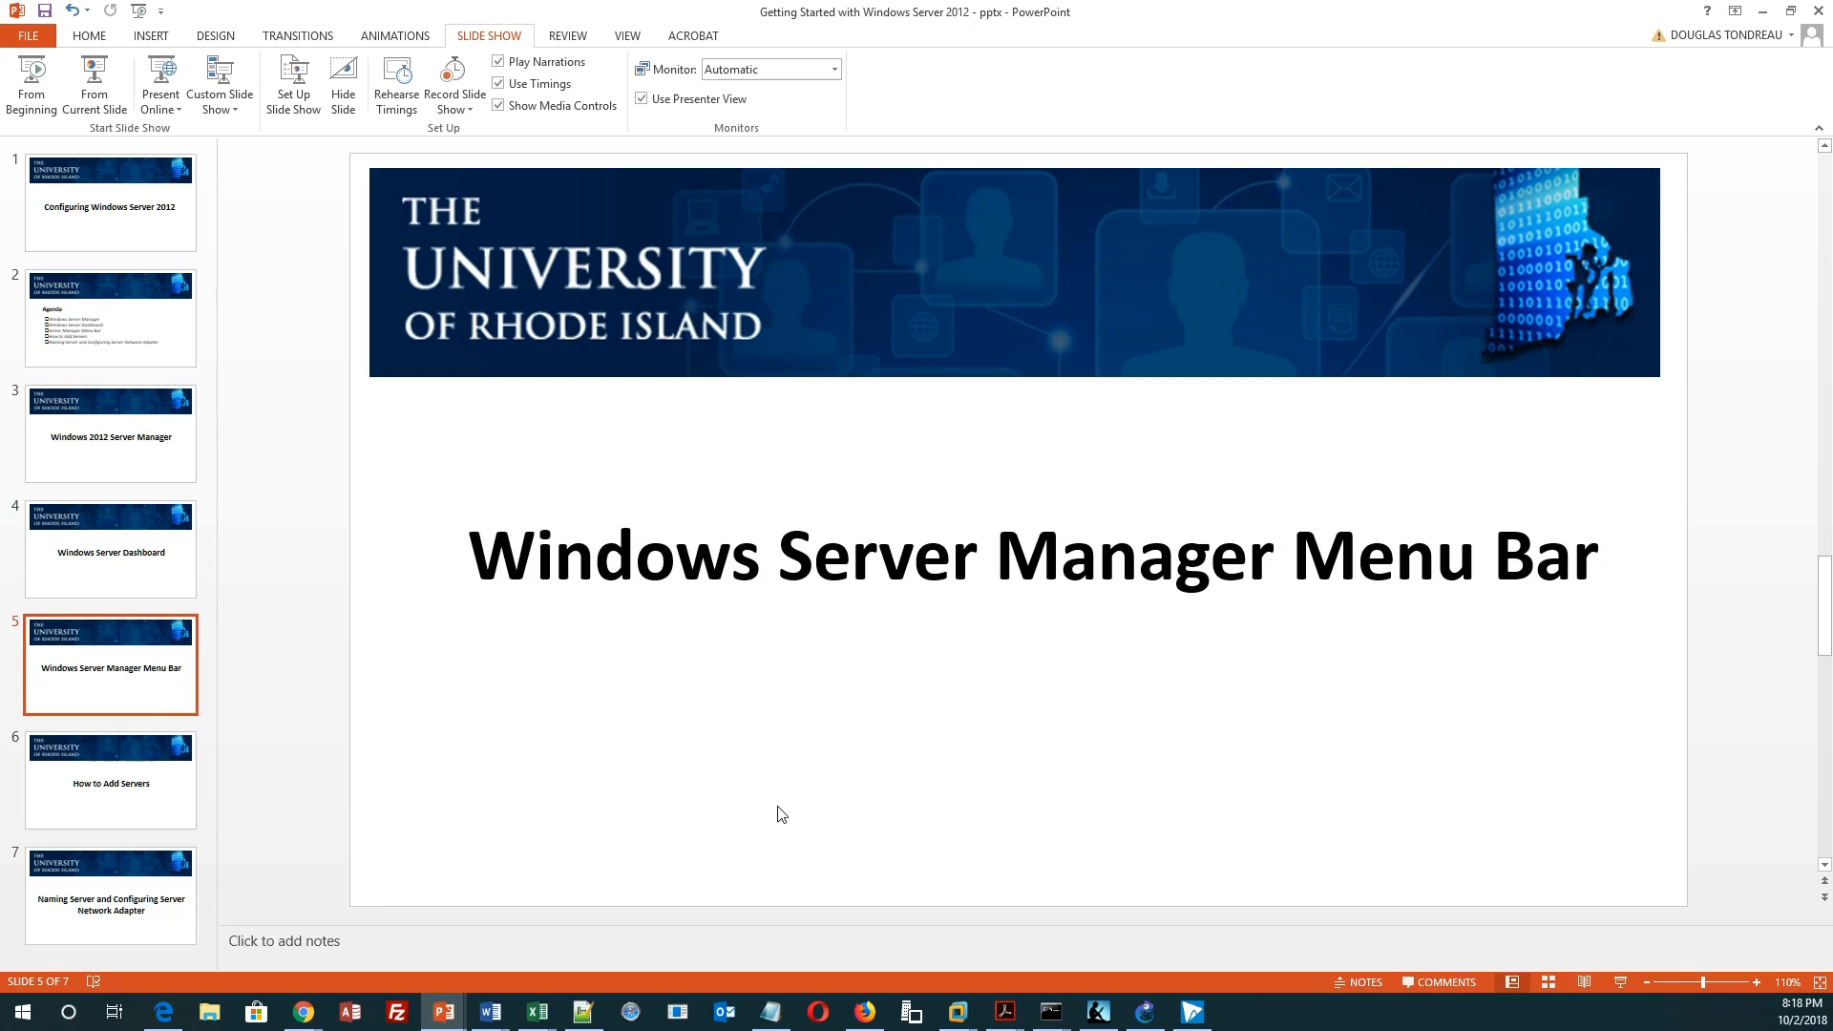
{"action": "left_click", "coordinate": [958, 1012]}
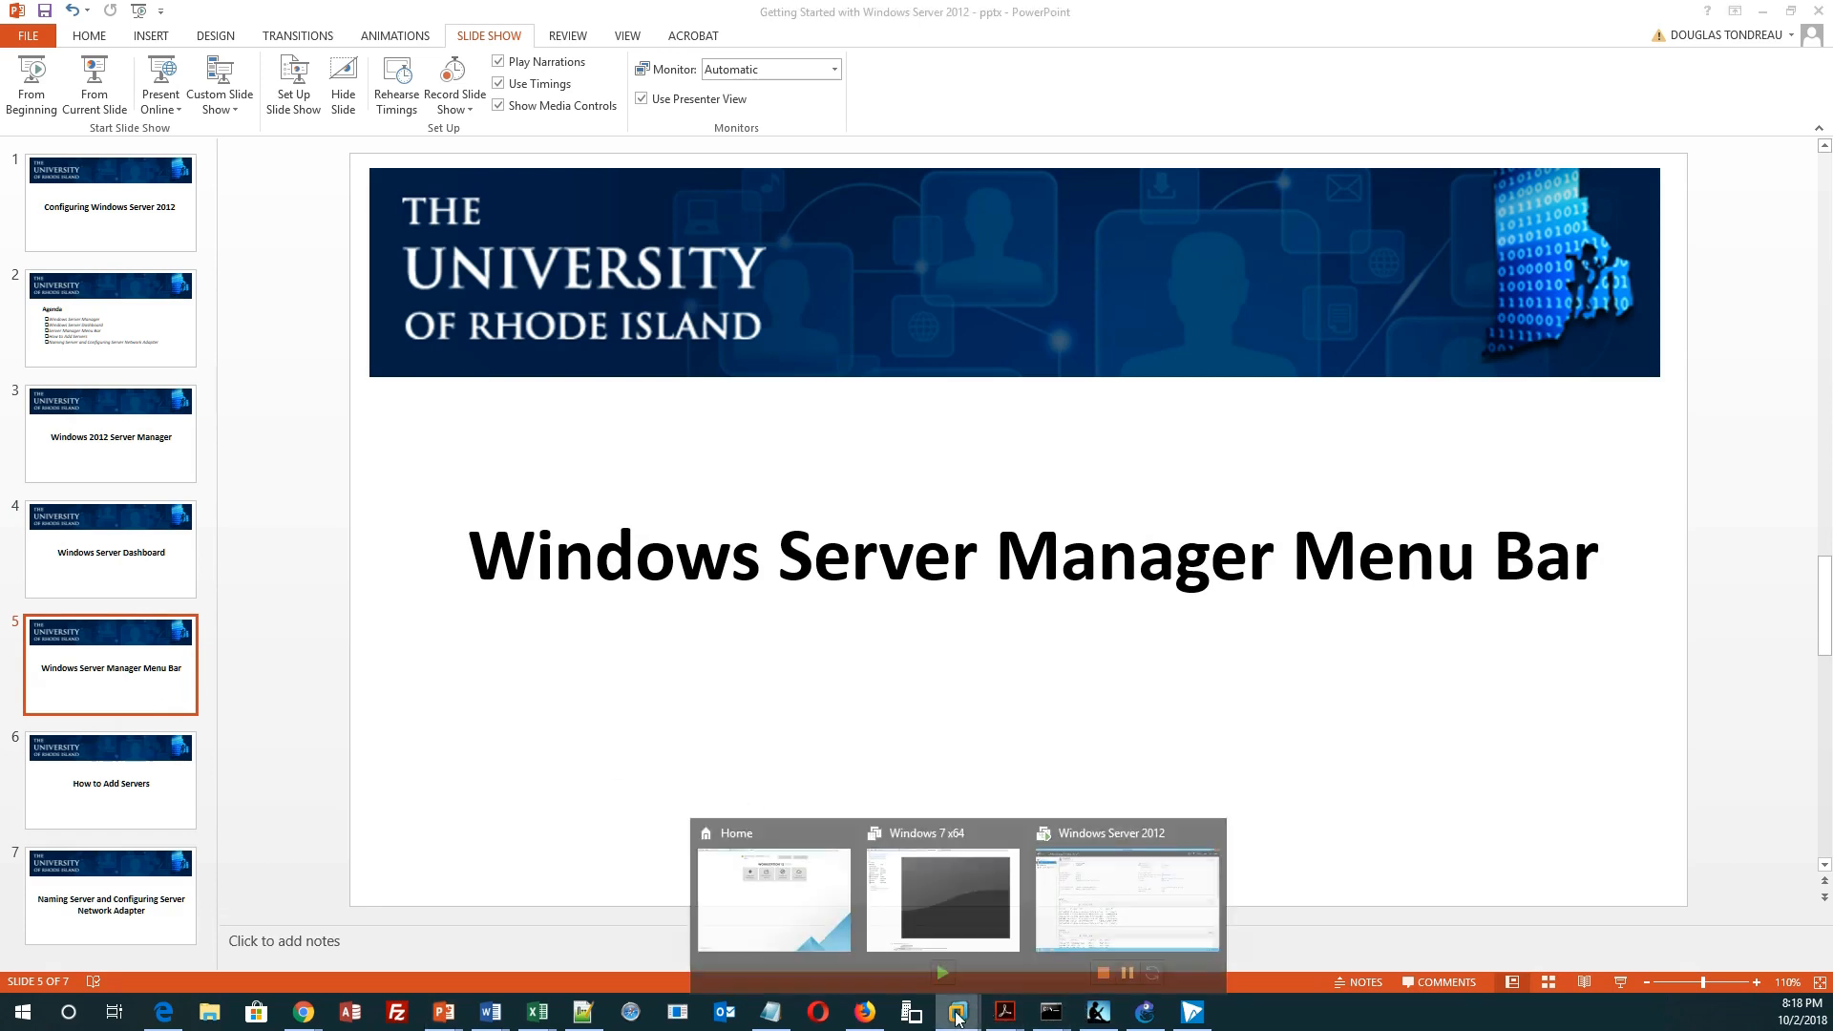
{"action": "left_click", "coordinate": [1129, 931]}
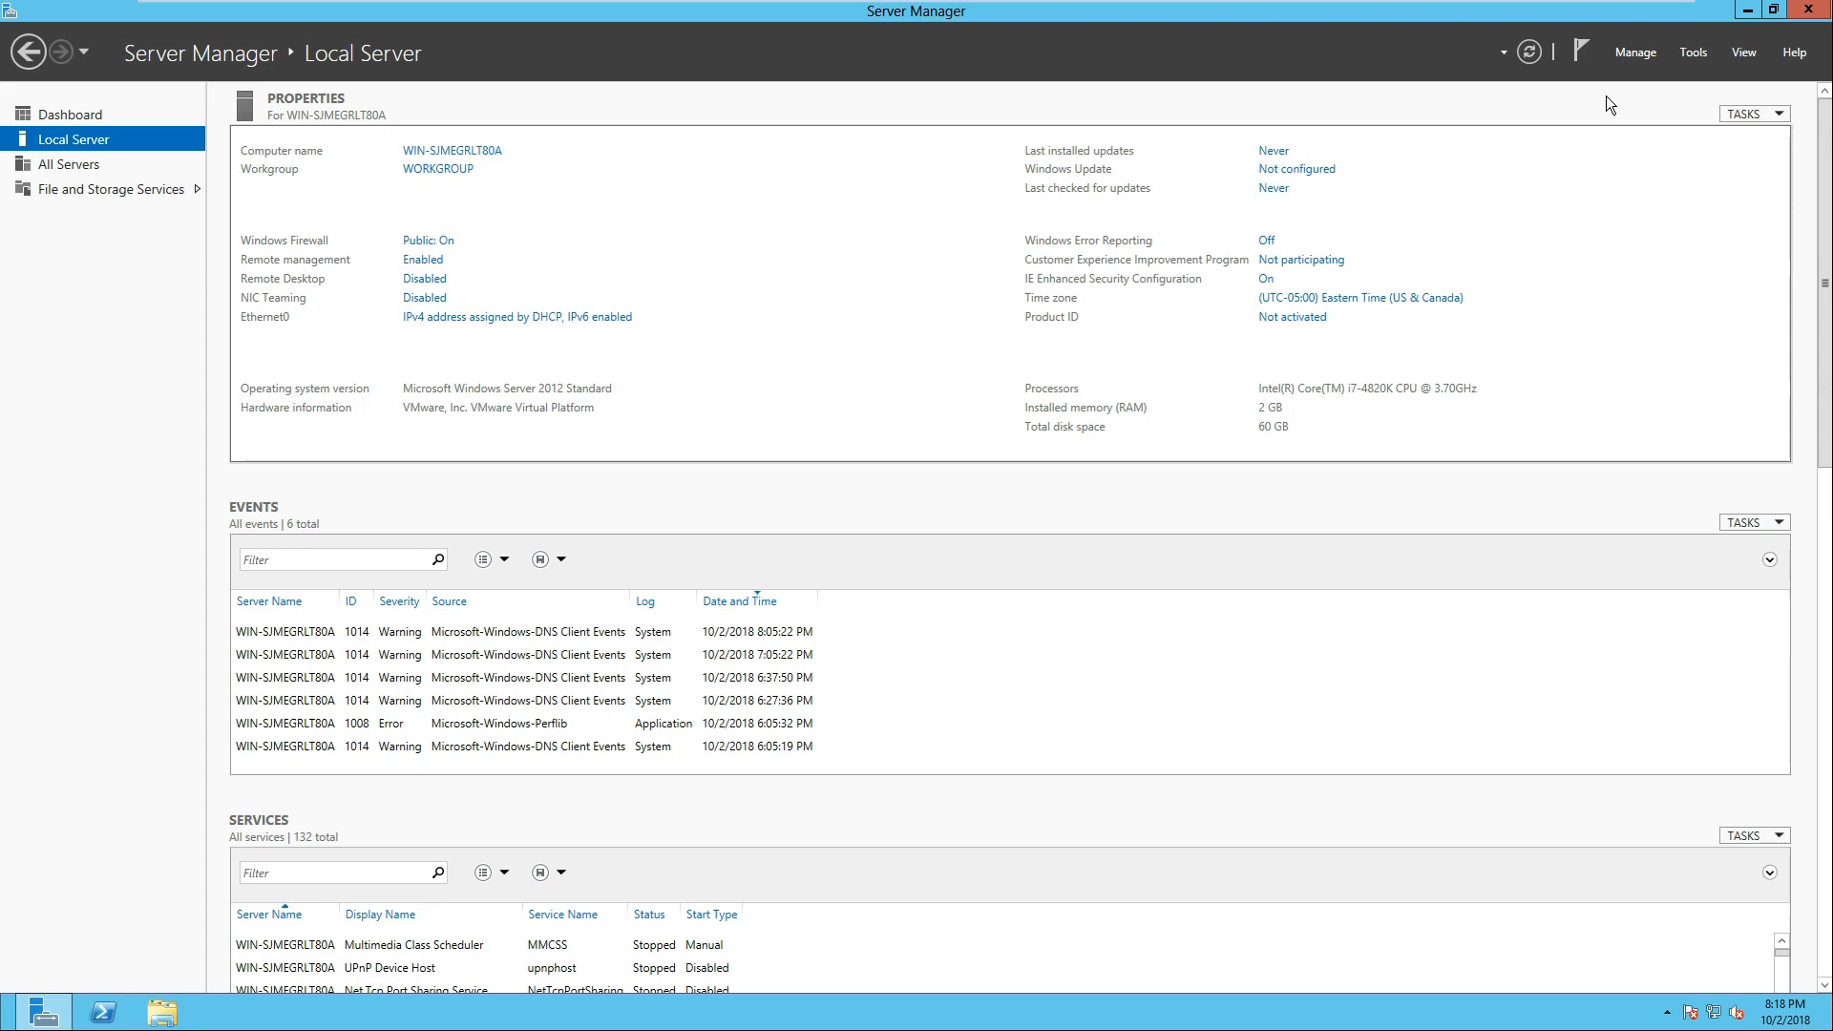
Step: View the server's task notifications and the introduction page of the Add Roles and Features Wizard, and cancel the wizard
{"action": "left_click", "coordinate": [1577, 55]}
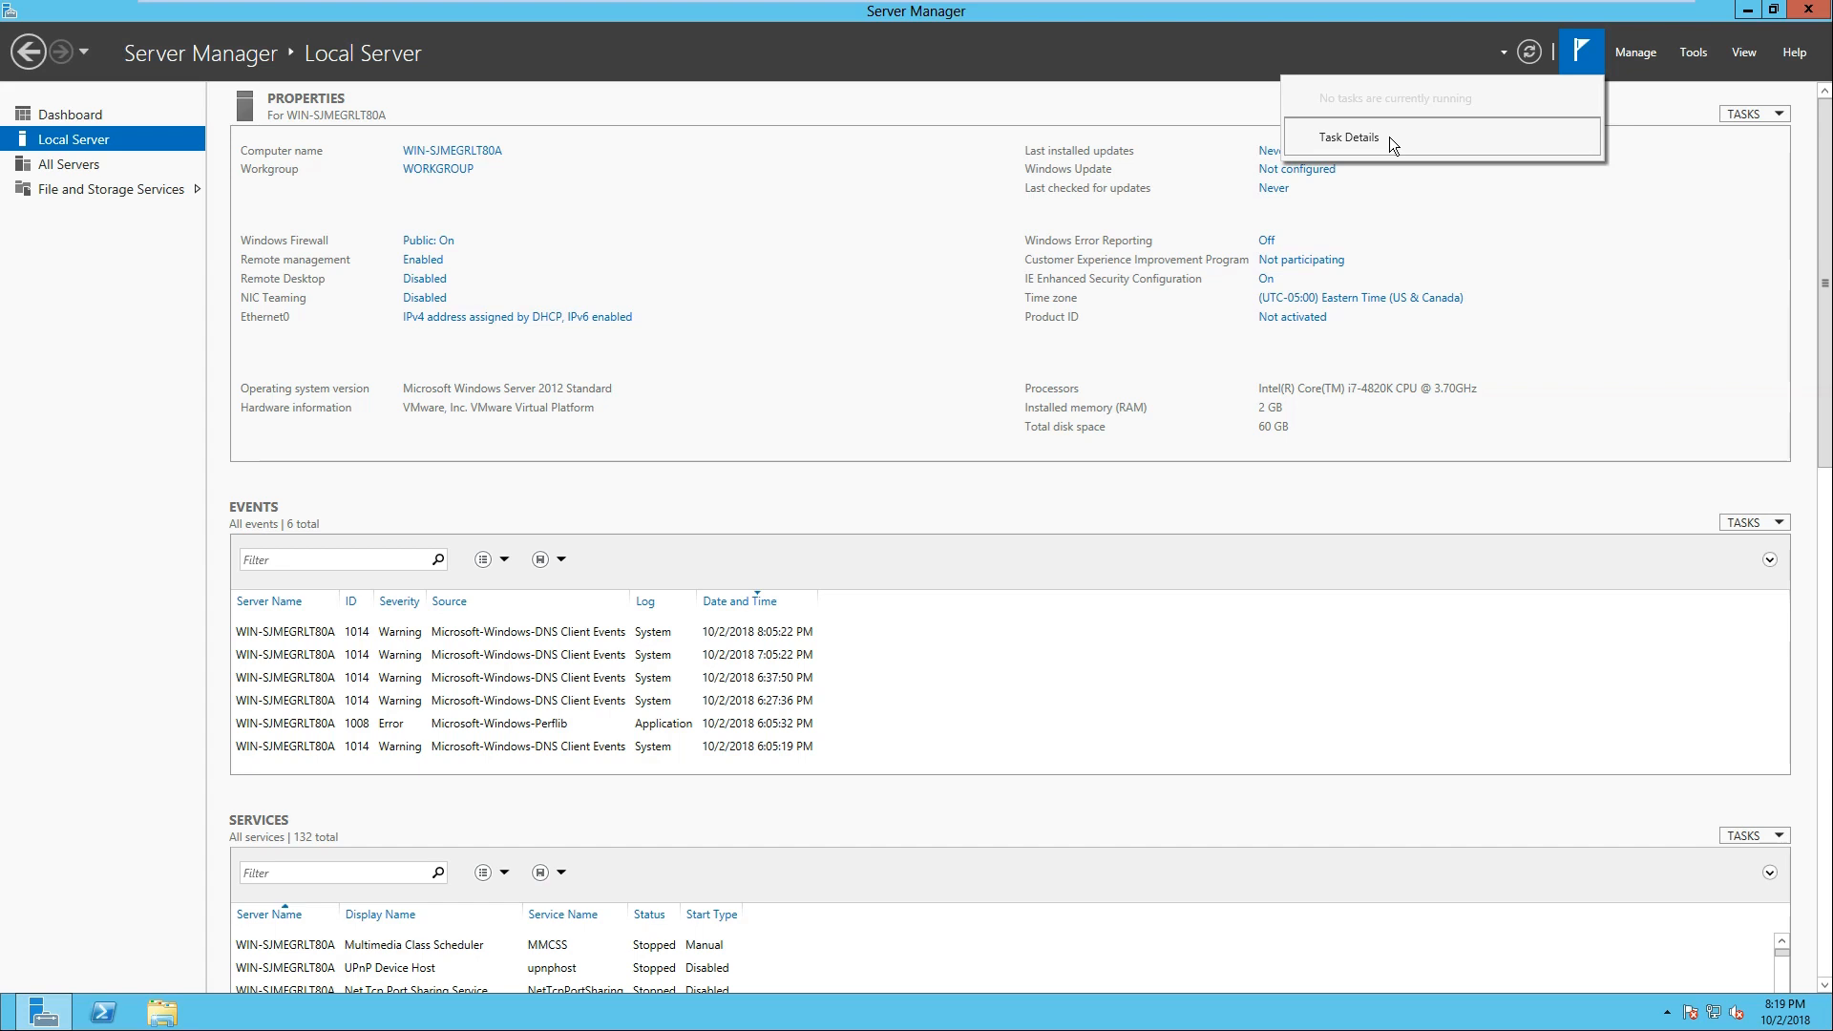
{"action": "left_click", "coordinate": [1648, 54]}
{"action": "left_click", "coordinate": [1648, 53]}
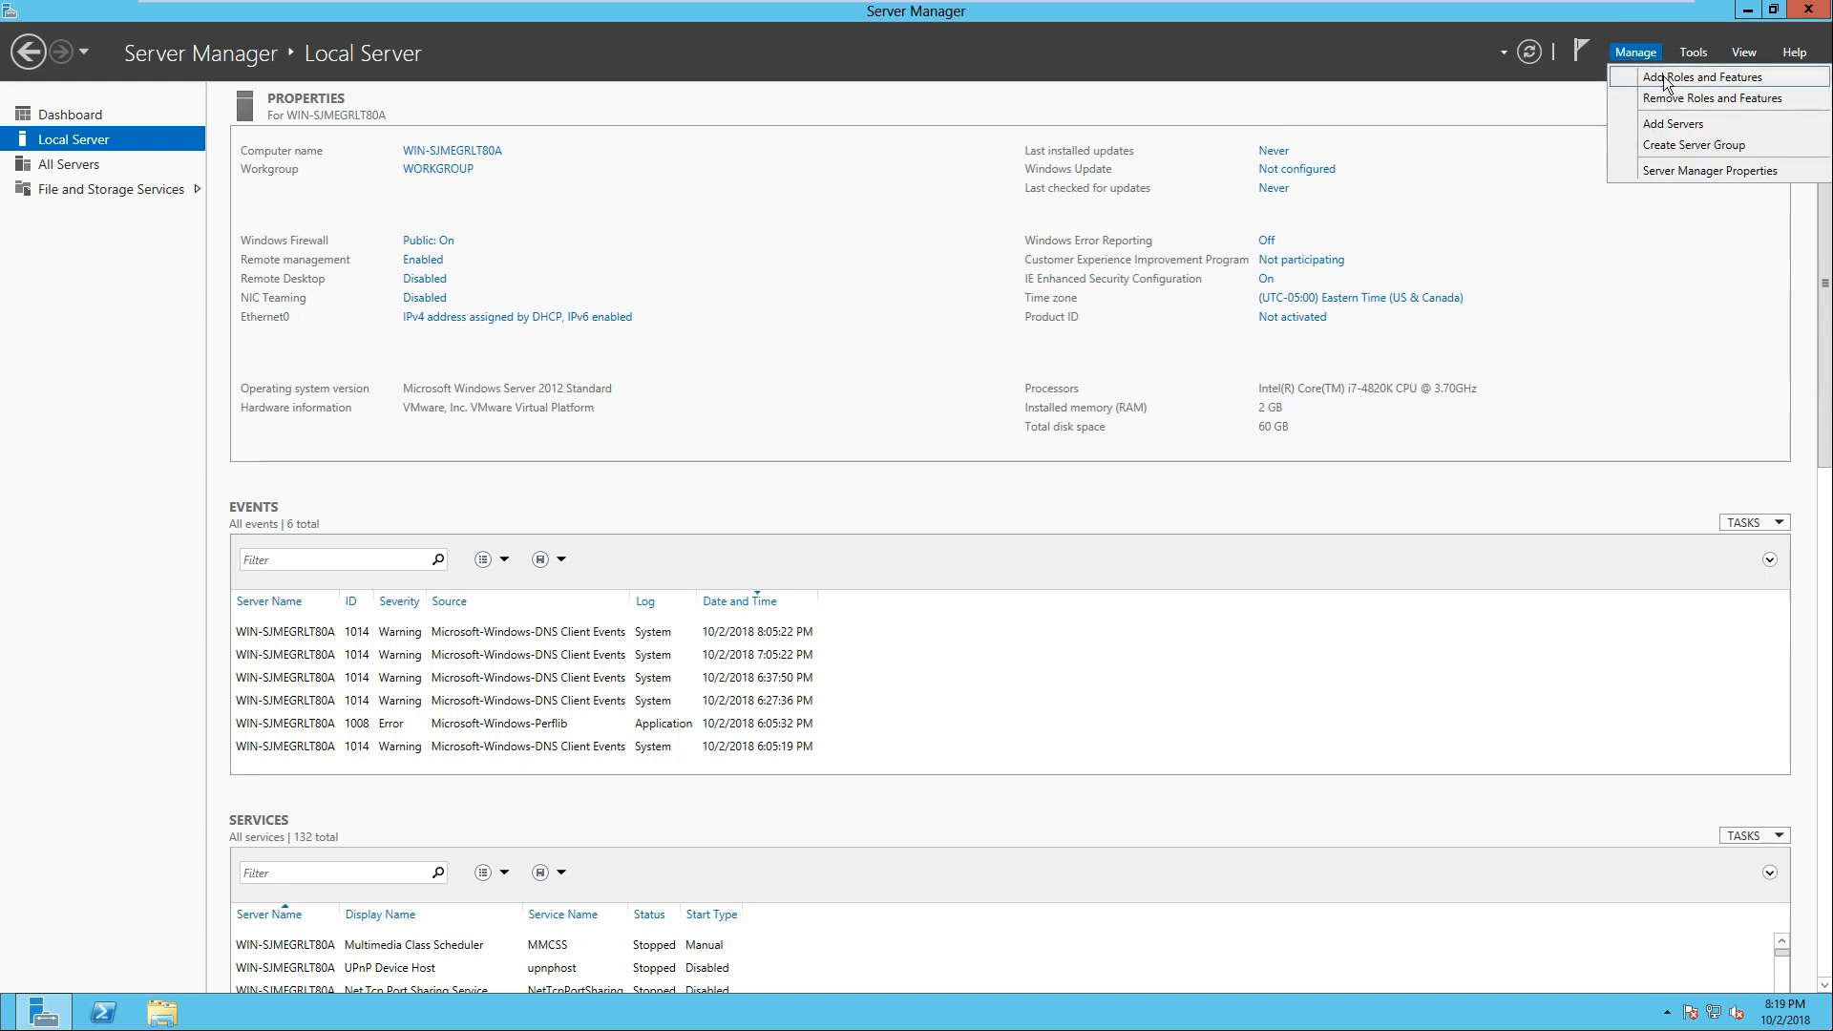
{"action": "left_click", "coordinate": [1665, 82]}
{"action": "left_click_drag", "start_coordinate": [489, 36], "coordinate": [801, 212]}
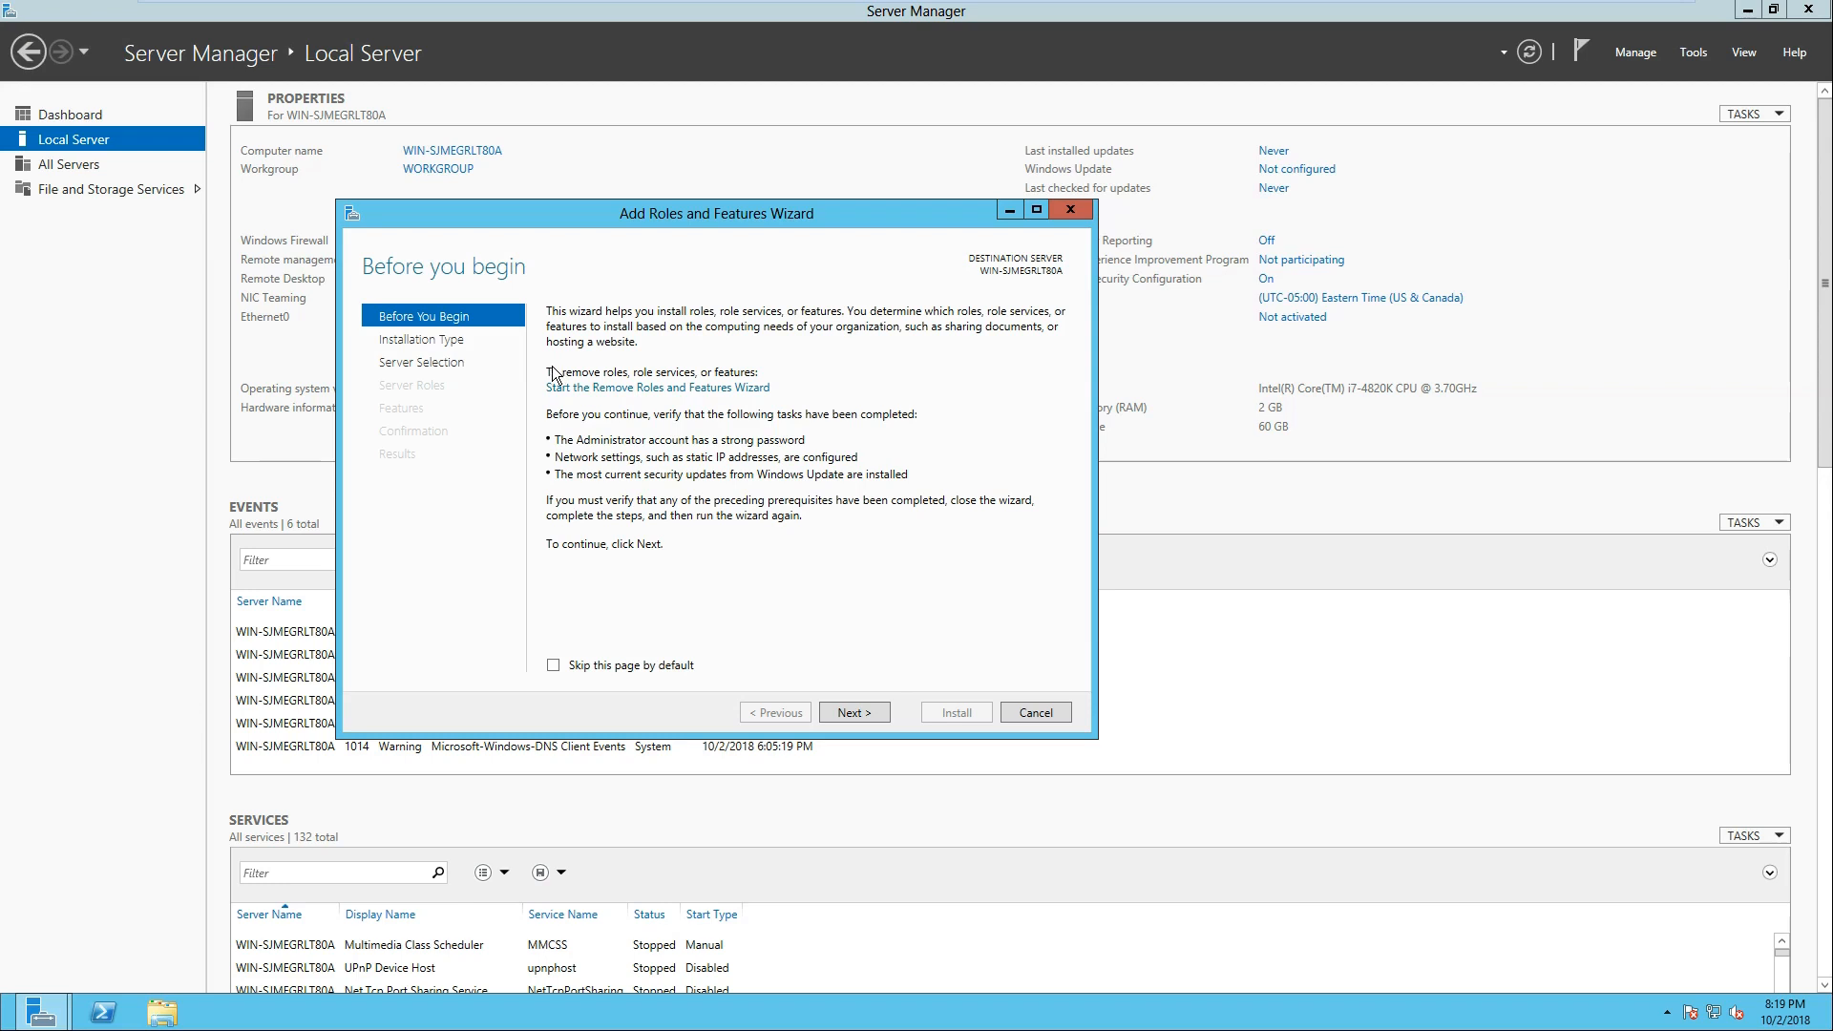
{"action": "left_click", "coordinate": [1036, 712]}
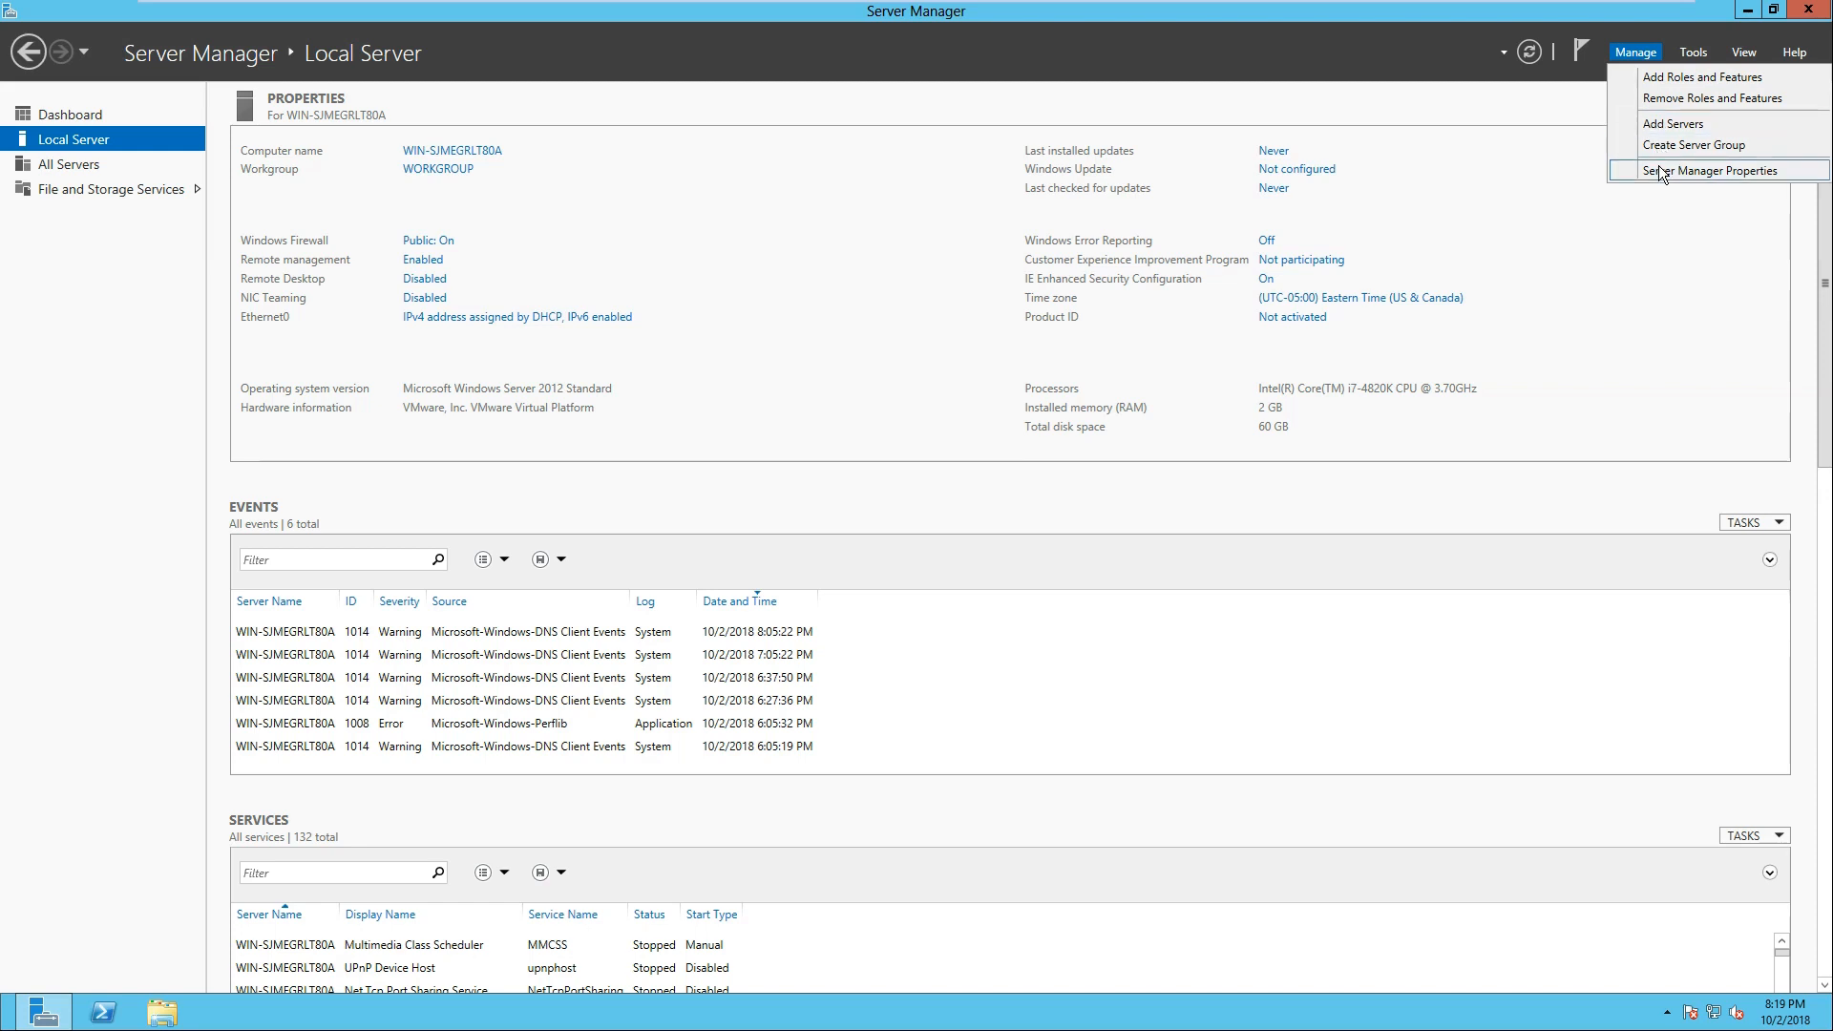
Step: Start adding servers and look up uri.edu through DNS
{"action": "left_click", "coordinate": [1664, 124]}
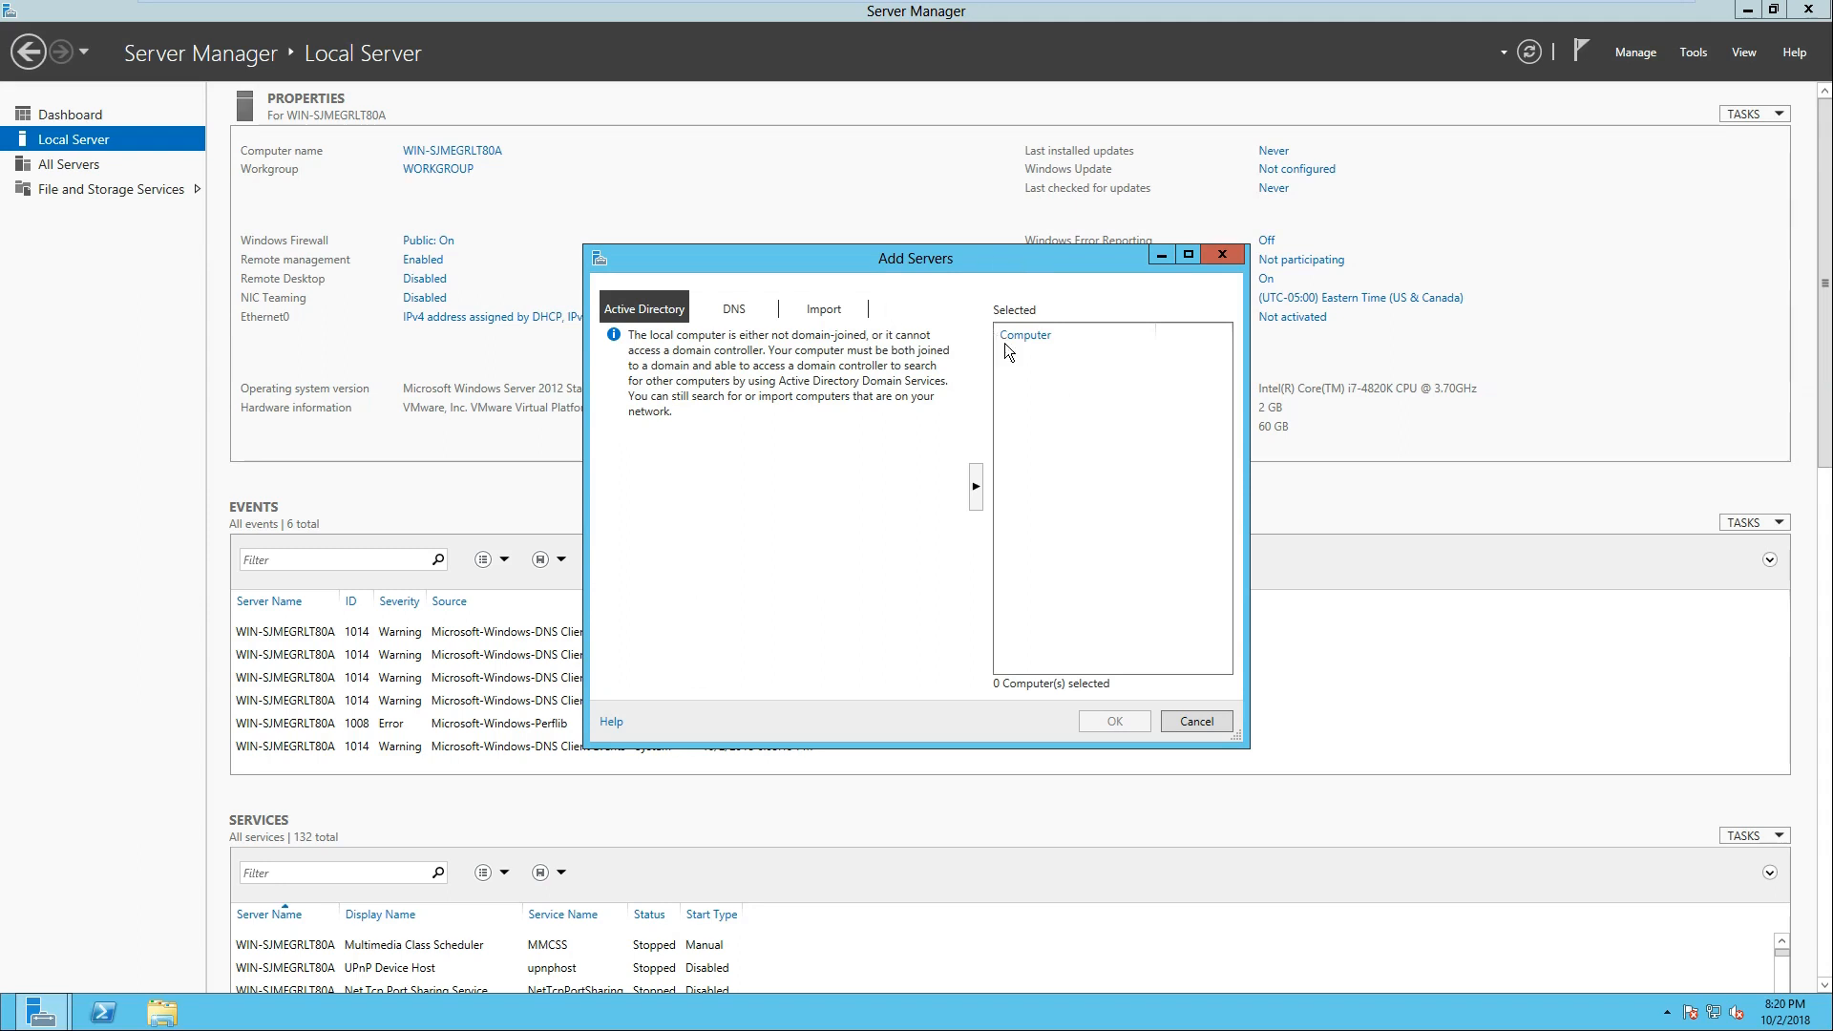
{"action": "left_click", "coordinate": [734, 315]}
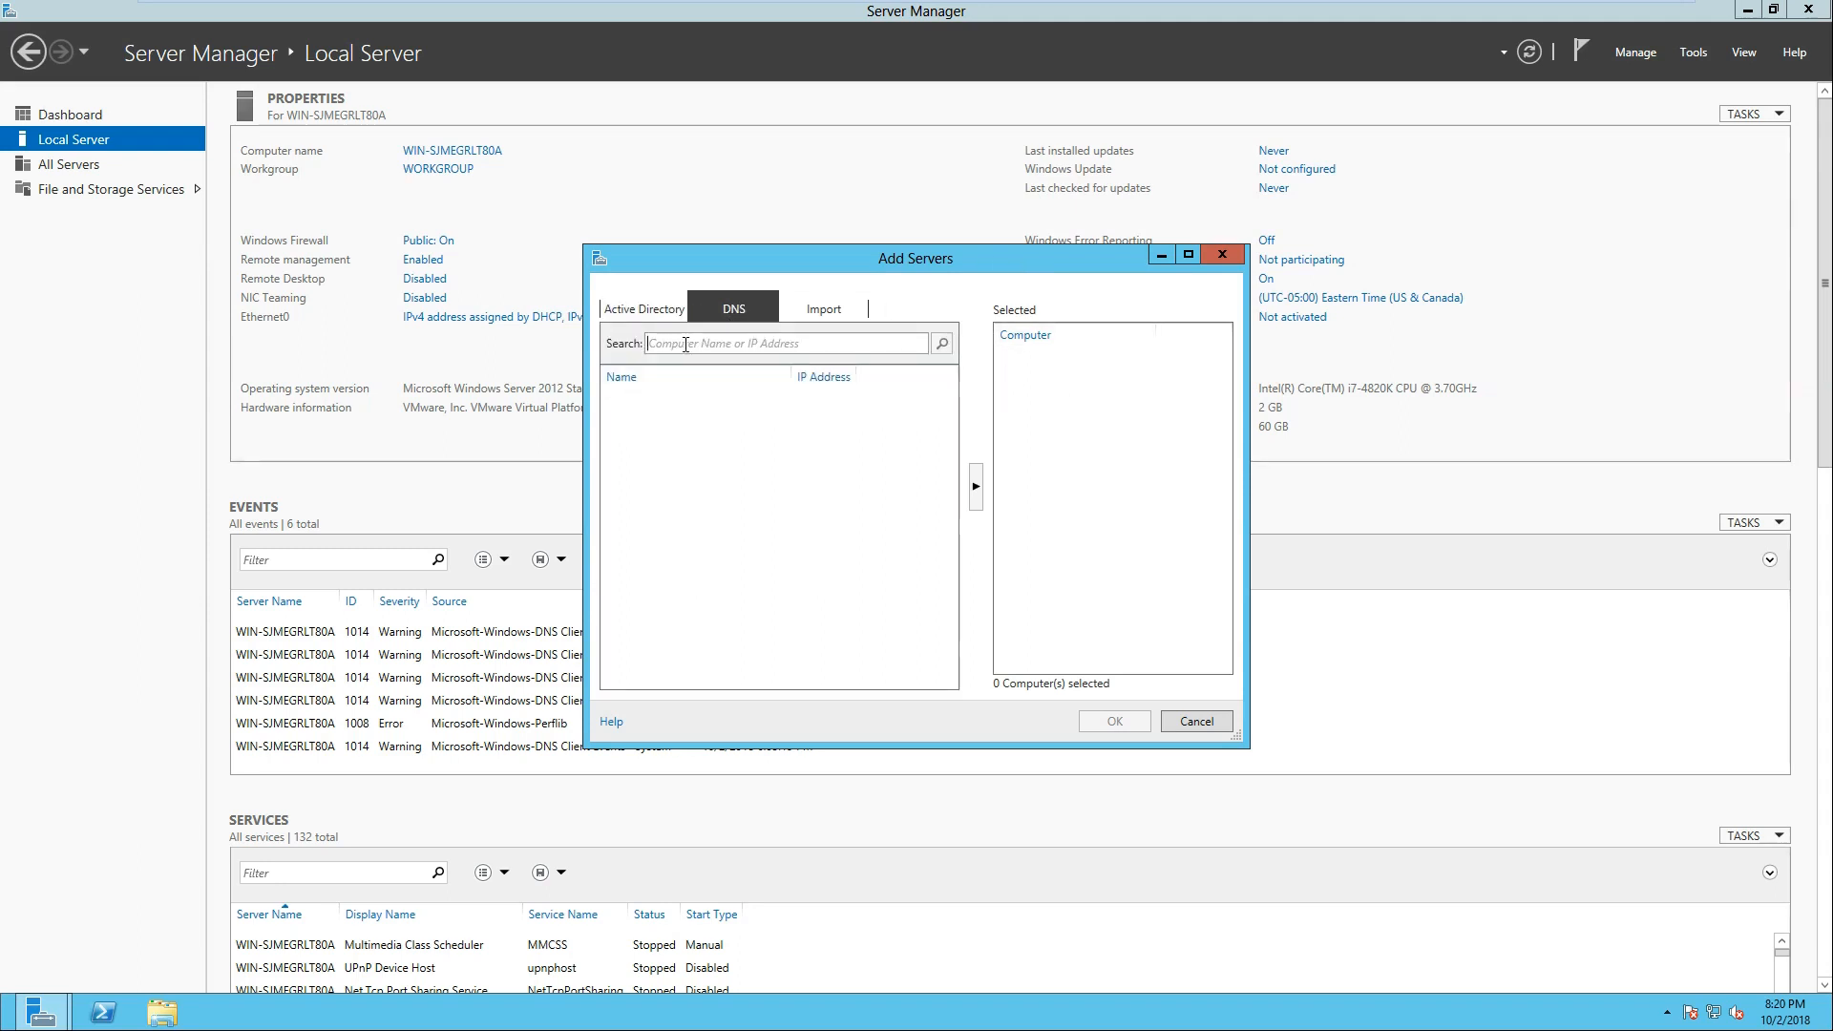
{"action": "type", "text": "uri.edu"}
{"action": "key", "text": "Return"}
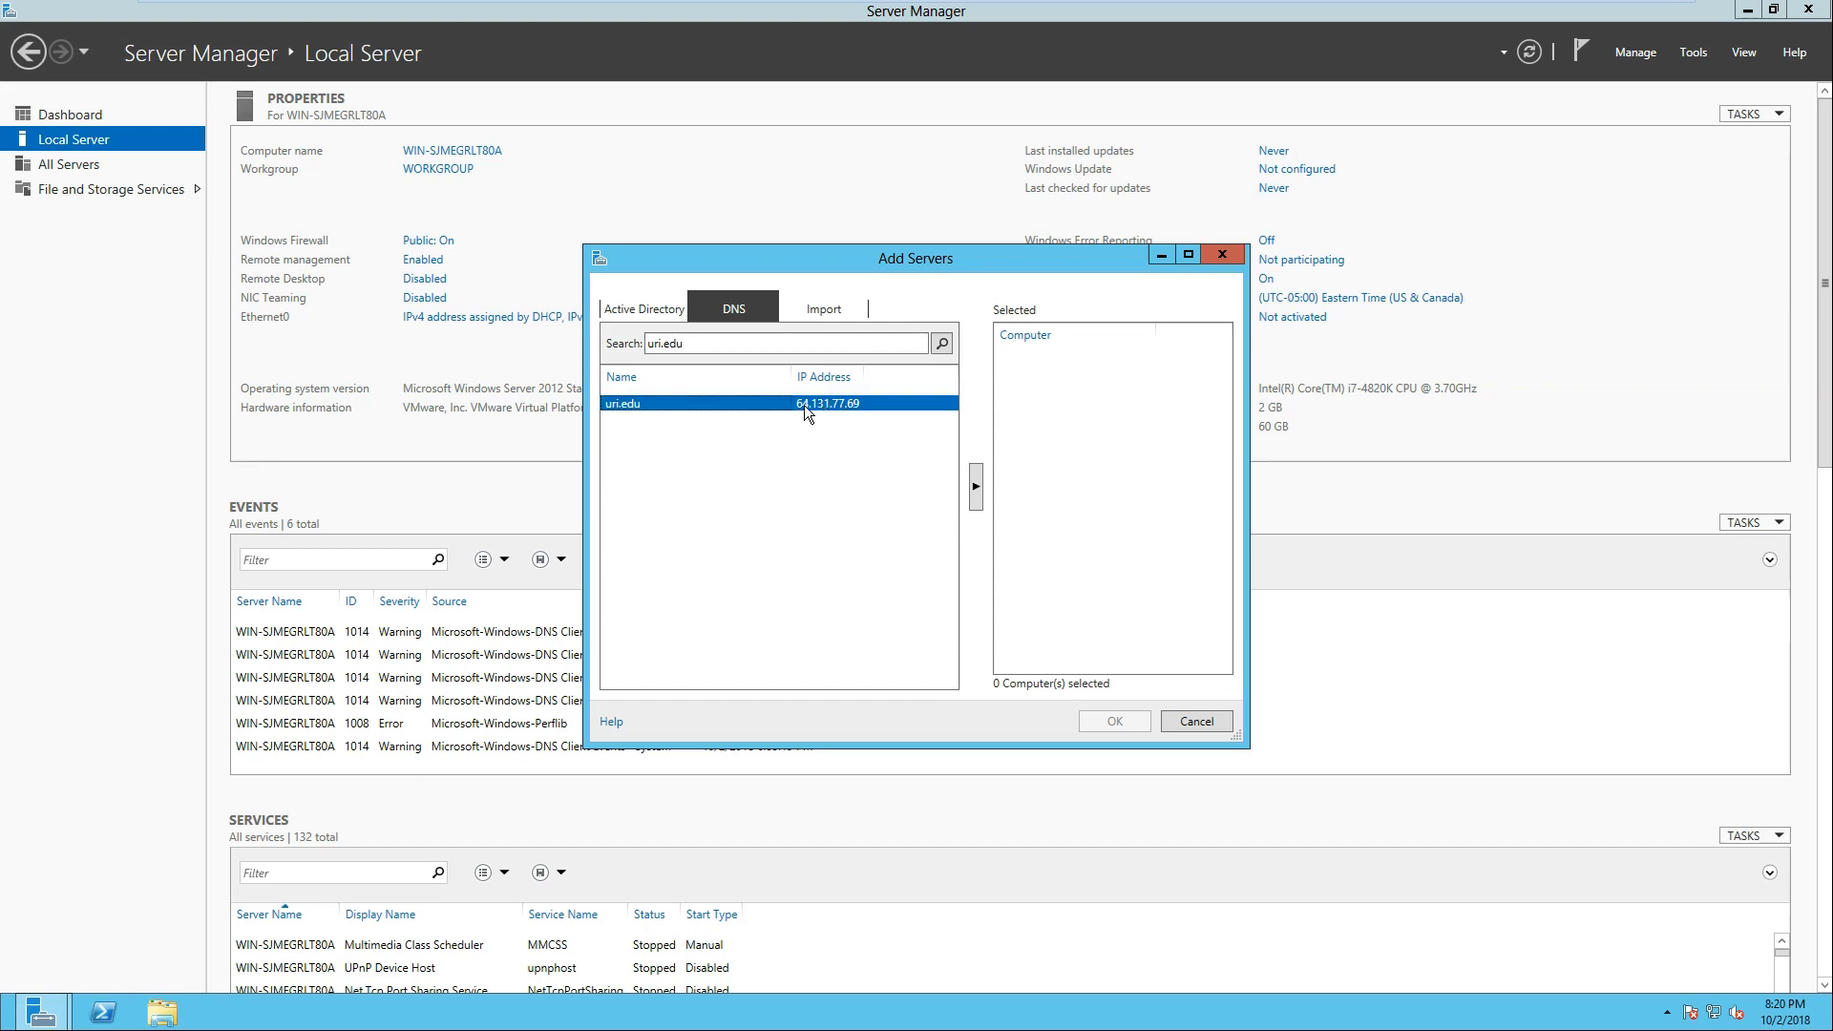
Step: Replace the DNS search with google.com and run the lookup
{"action": "left_click", "coordinate": [732, 343]}
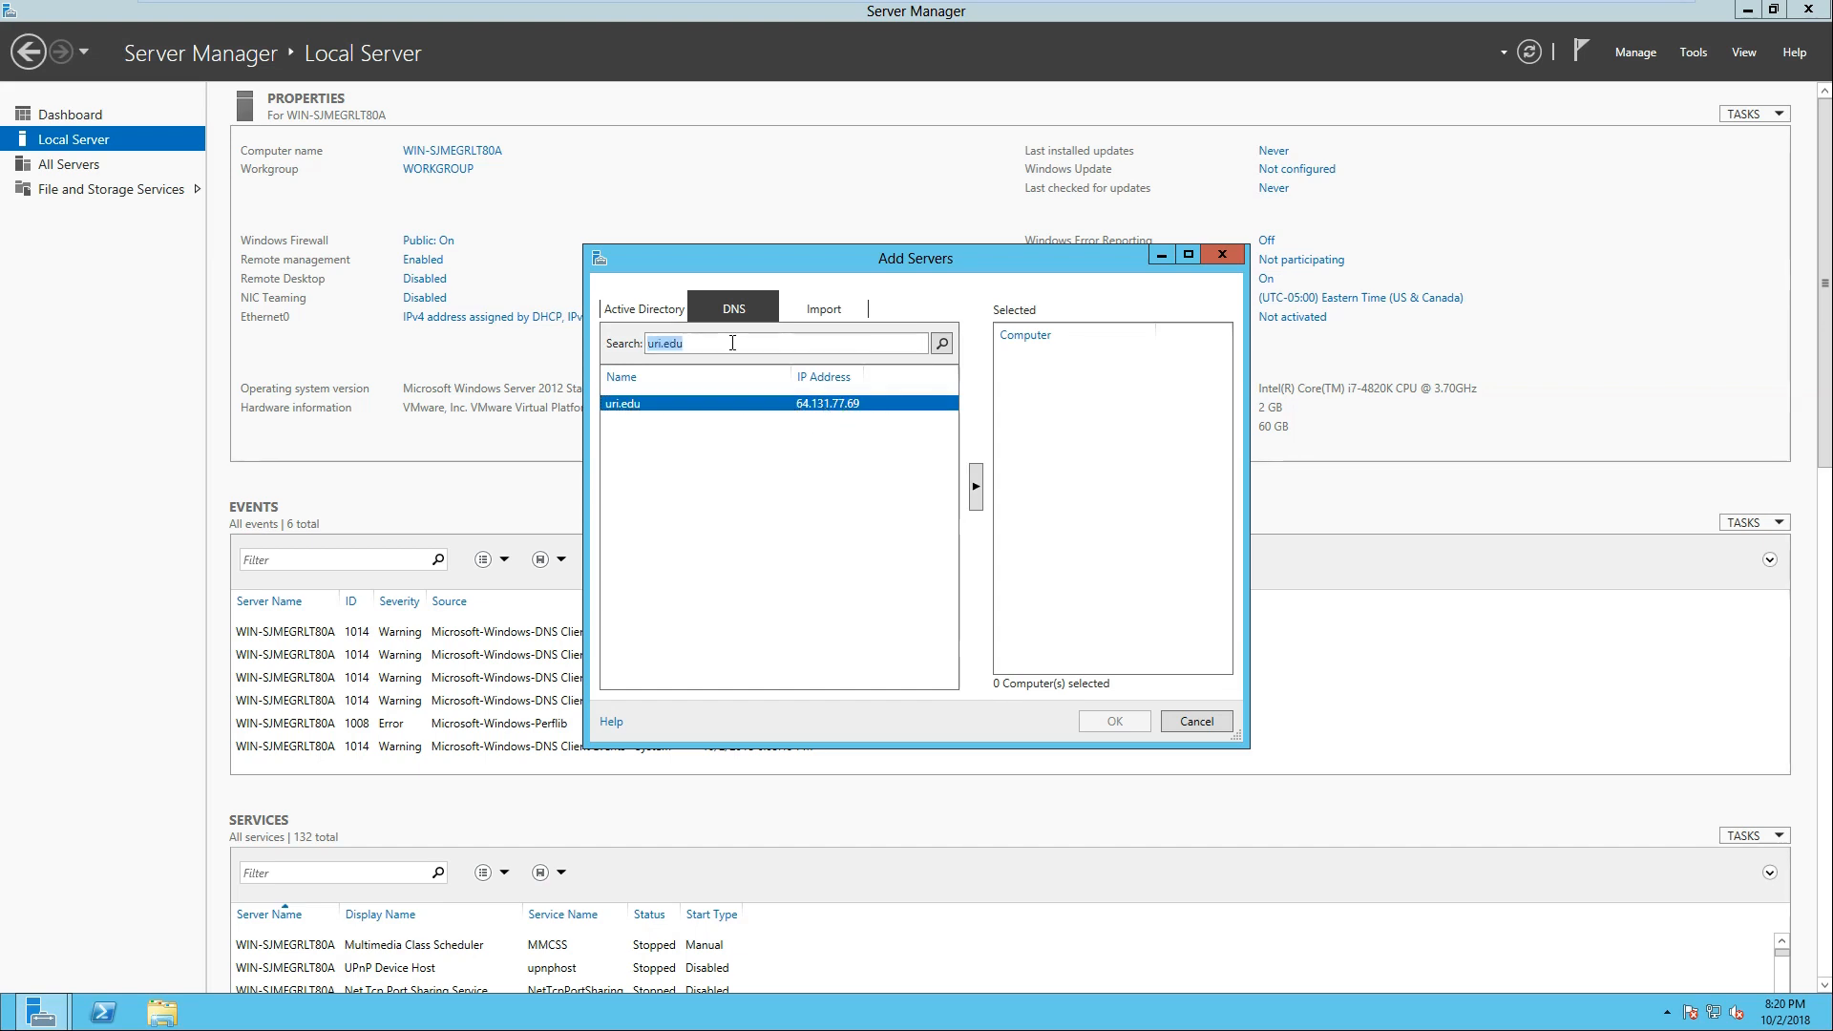
{"action": "type", "text": "google.cm"}
{"action": "key", "text": "BackSpace"}
{"action": "type", "text": "om"}
{"action": "left_click", "coordinate": [934, 340]}
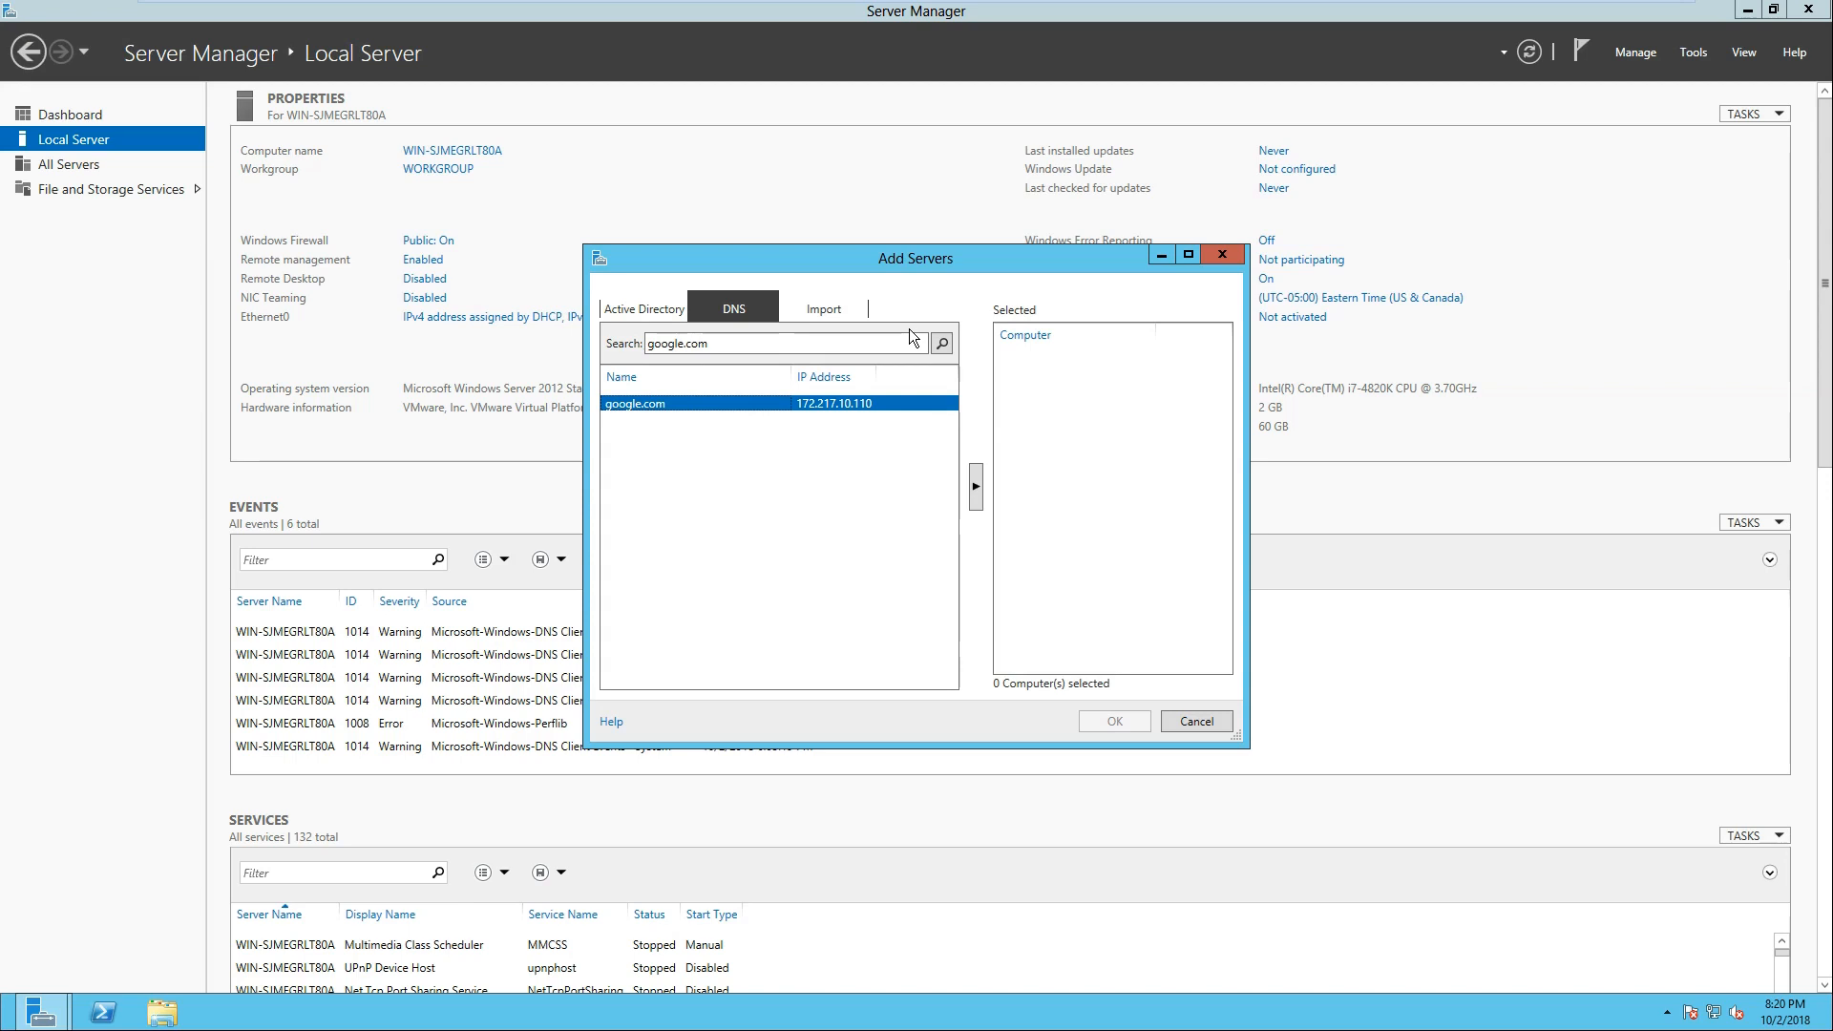
Step: Look up uri.edu in DNS again, move it to the selected computers, and cancel adding servers
{"action": "left_click_drag", "start_coordinate": [907, 343], "coordinate": [664, 346]}
{"action": "type", "text": "uri.edu"}
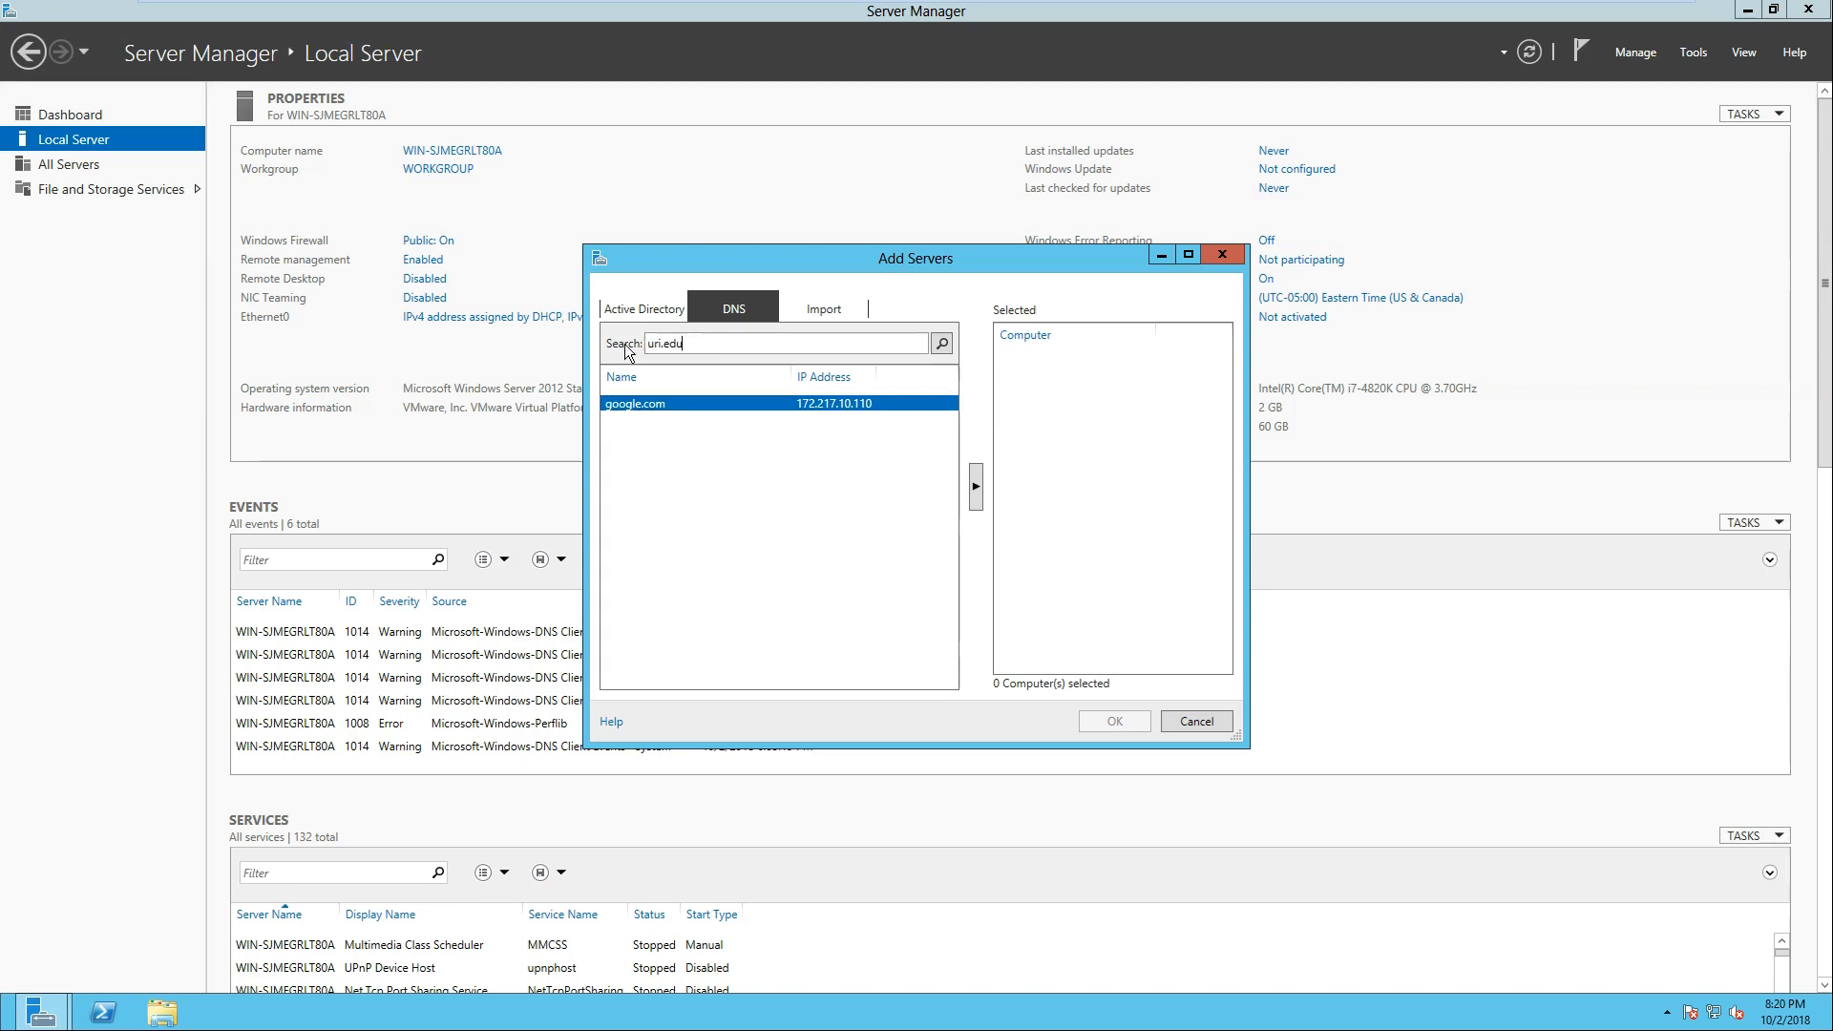
{"action": "key", "text": "Return"}
{"action": "left_click", "coordinate": [976, 487]}
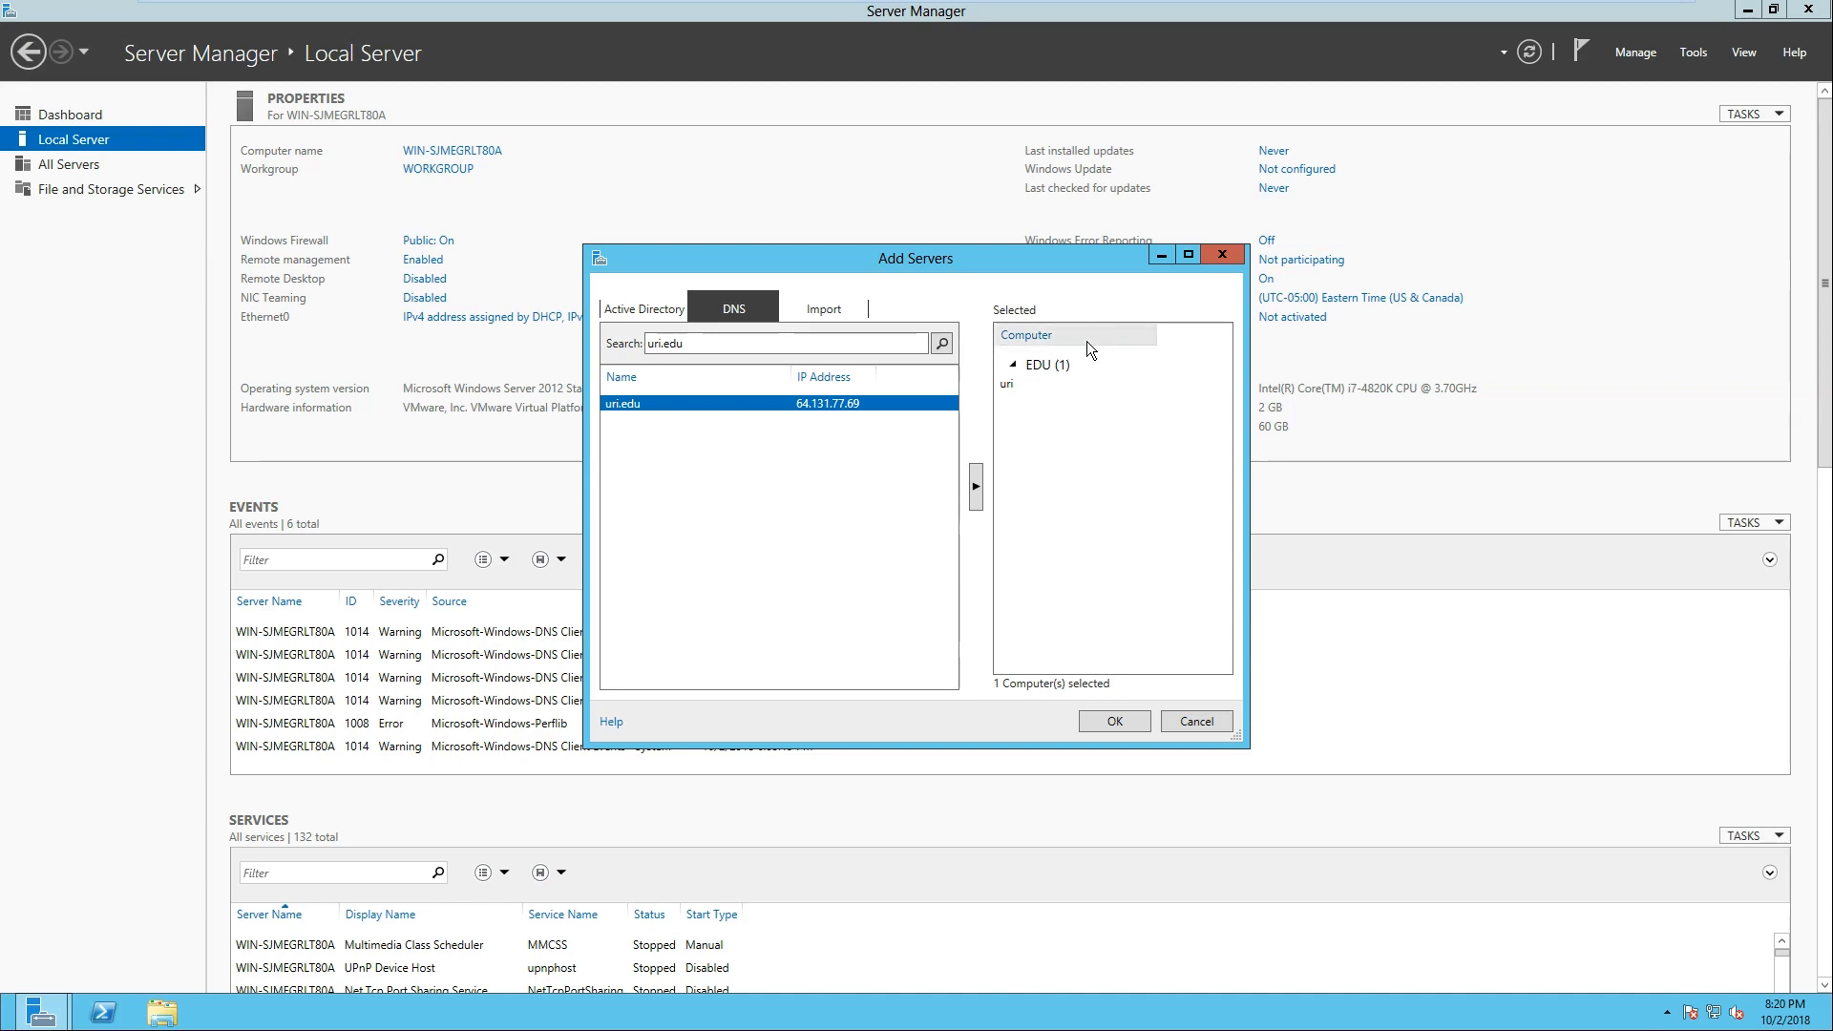
{"action": "left_click", "coordinate": [1184, 723]}
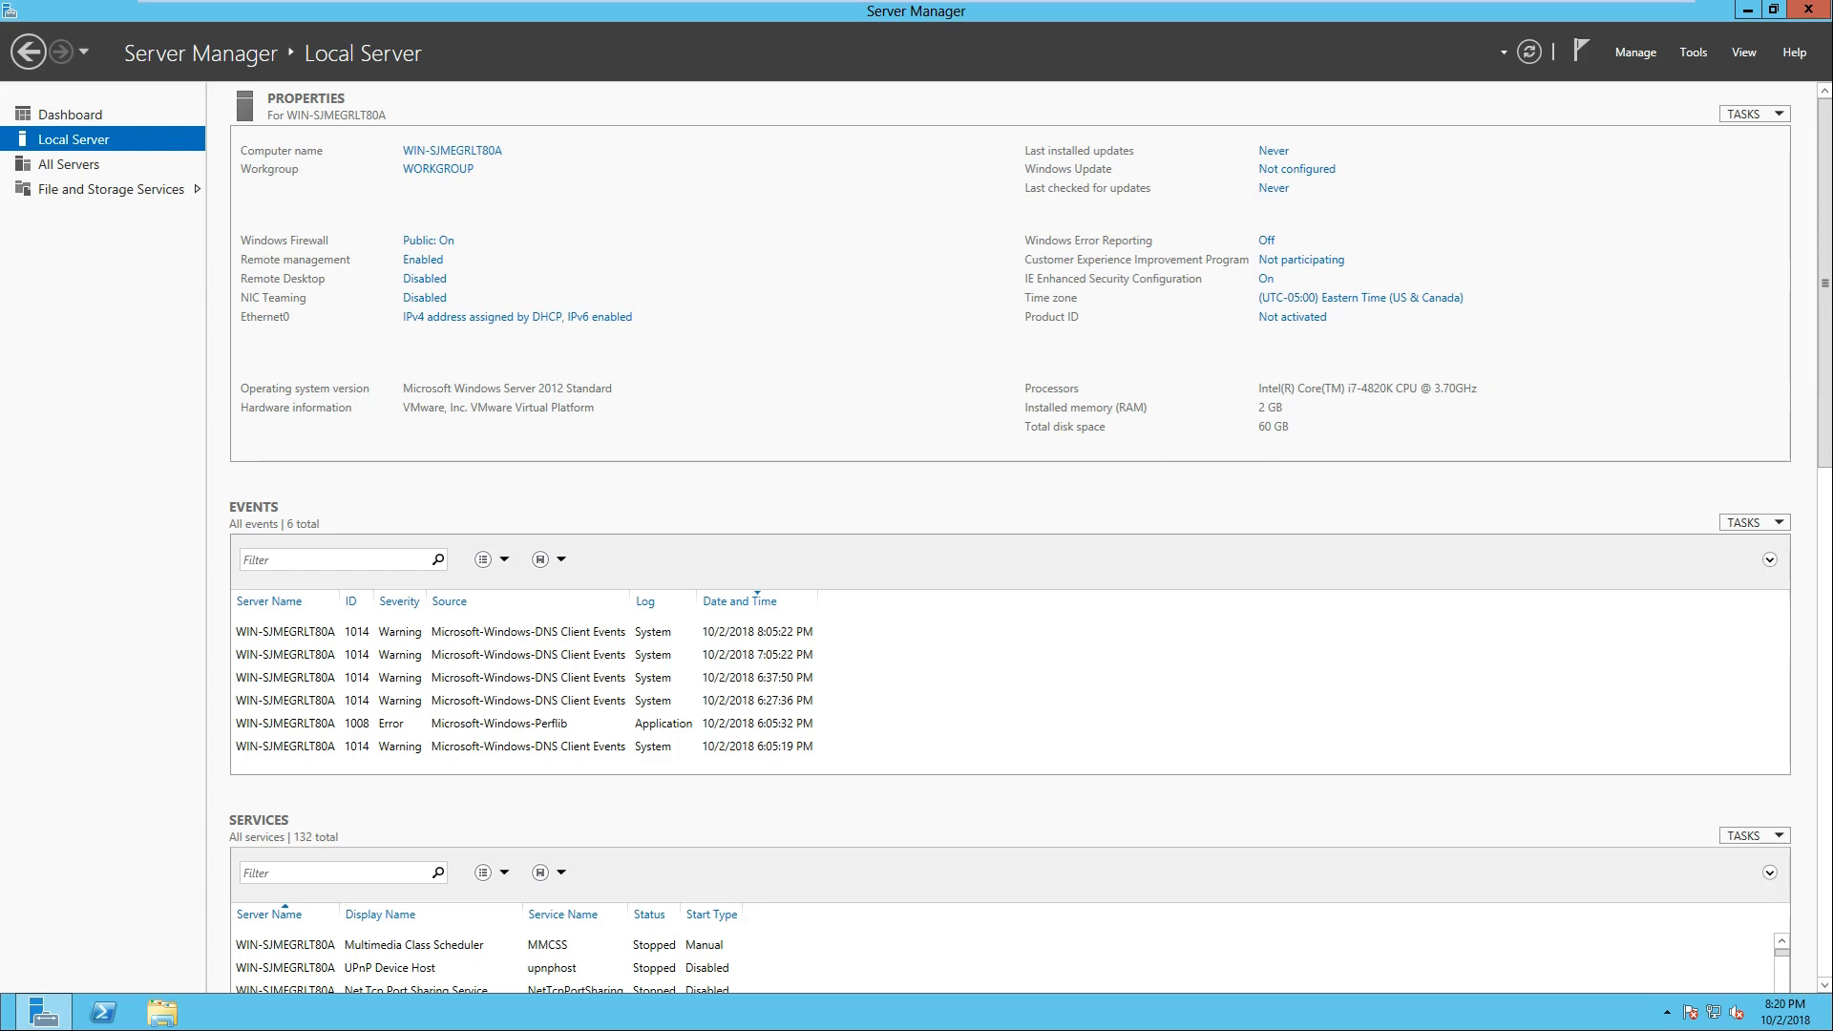
Step: Review the available management commands and administrative tools, and show the All Servers page
{"action": "left_click", "coordinate": [1632, 53]}
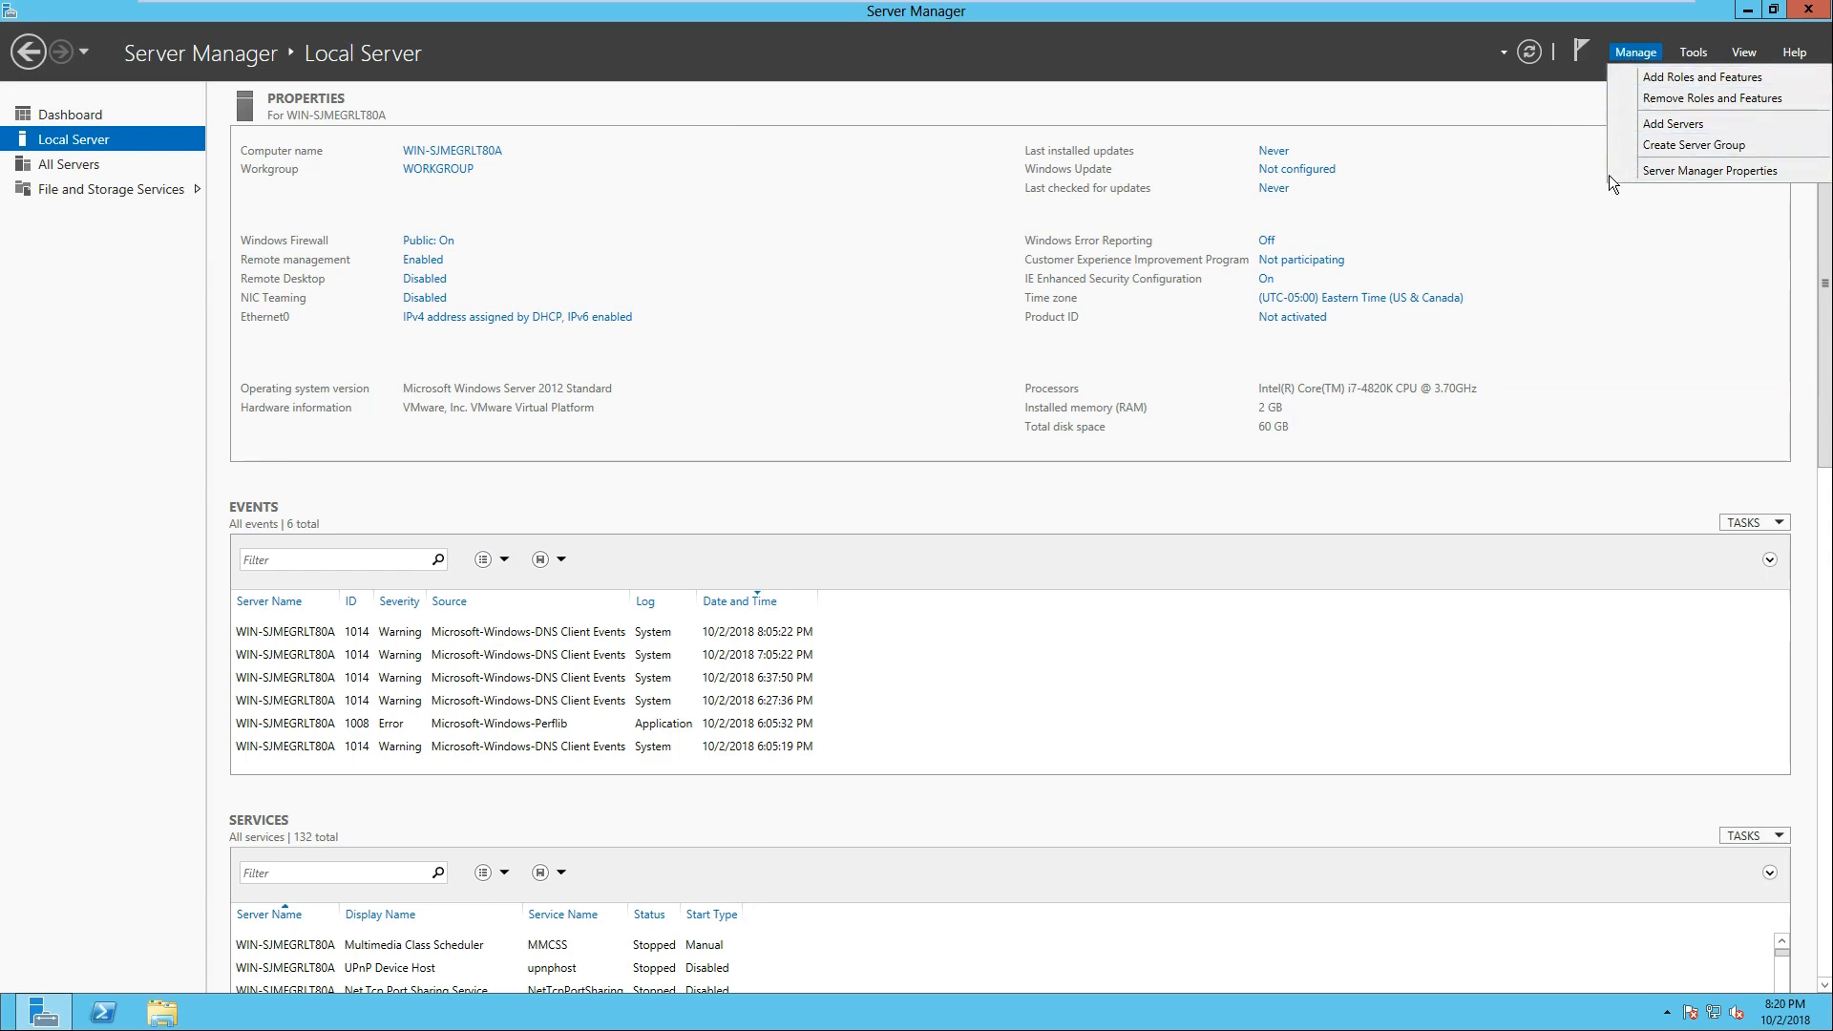
{"action": "left_click", "coordinate": [1508, 199]}
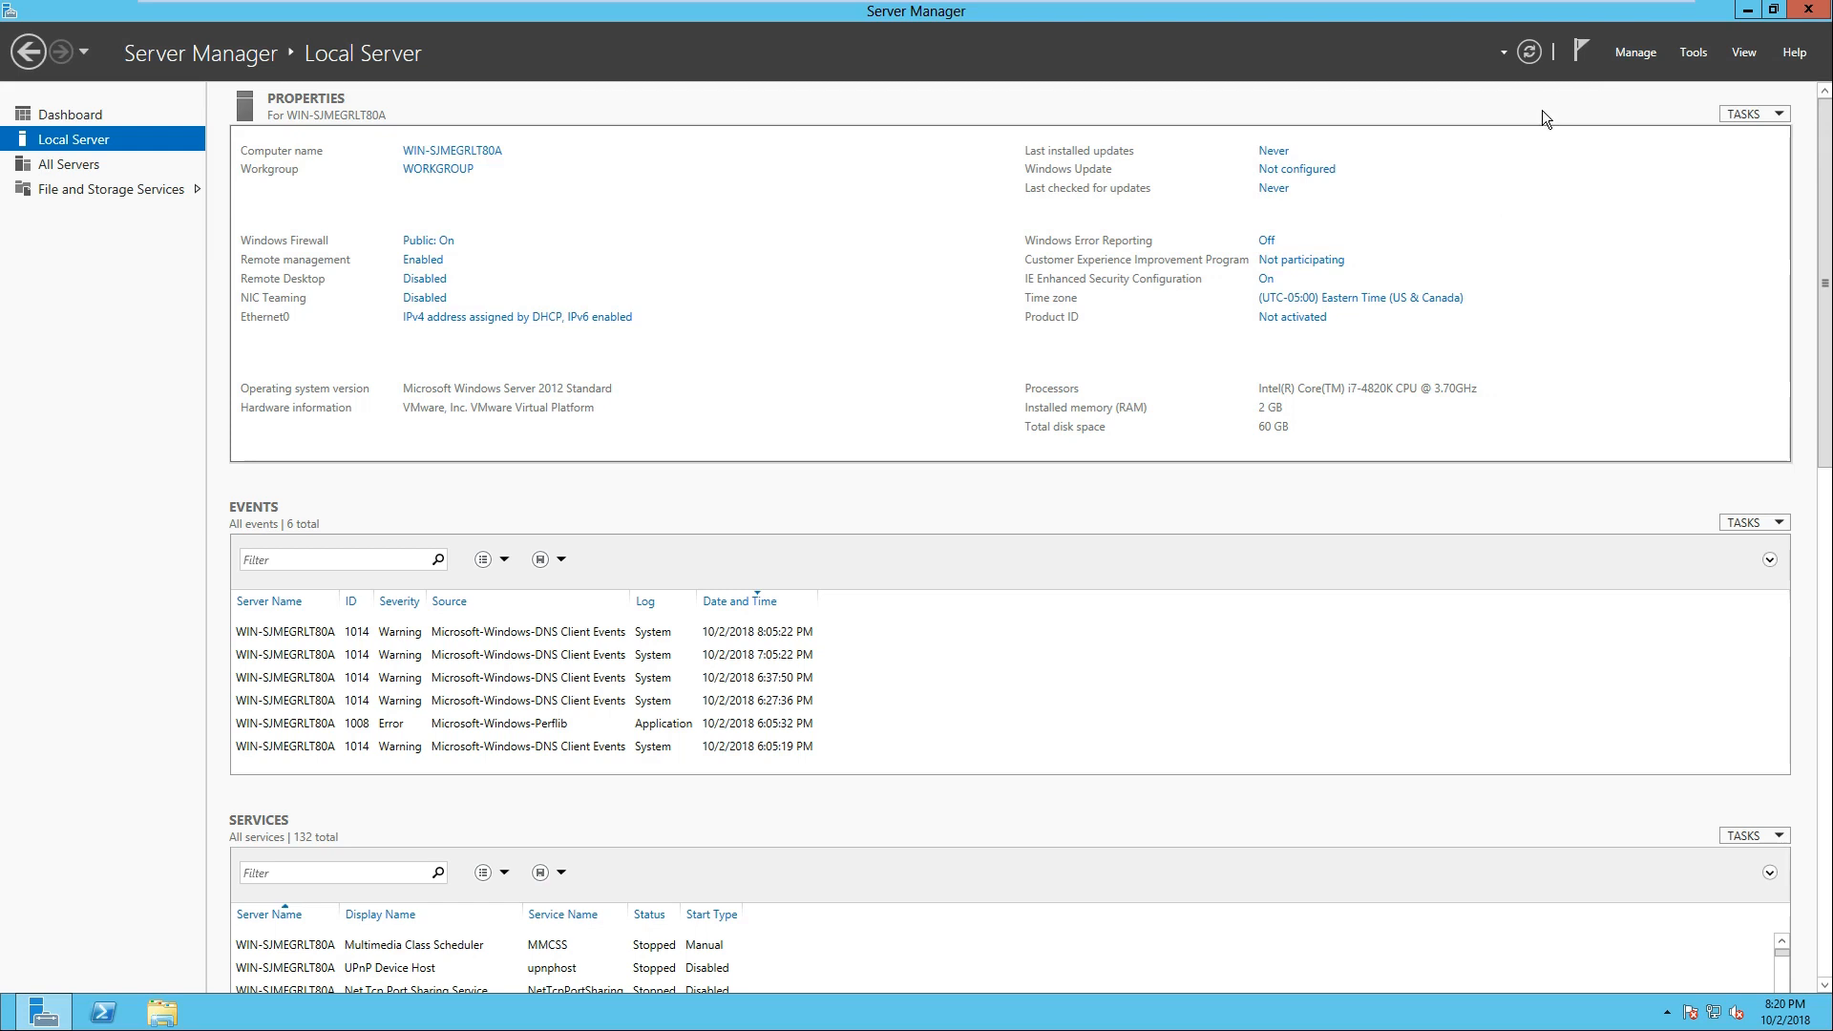
{"action": "left_click", "coordinate": [1692, 52]}
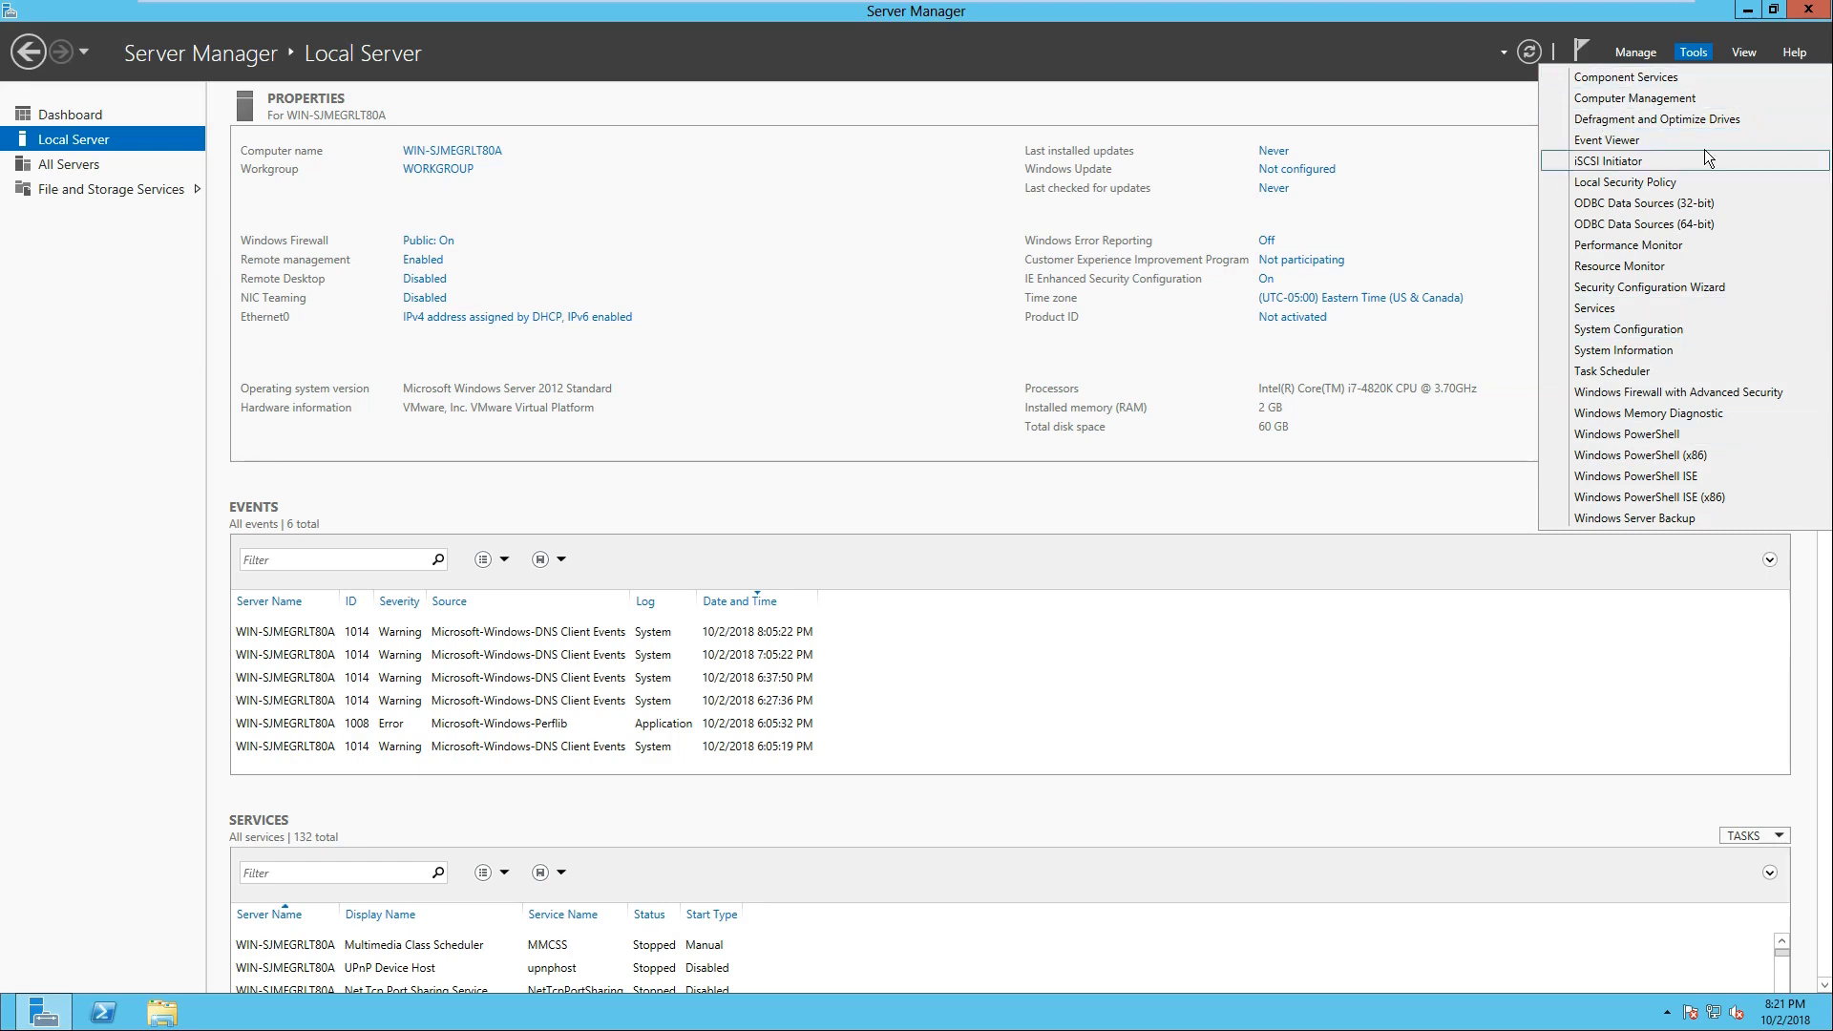
{"action": "left_click", "coordinate": [65, 165]}
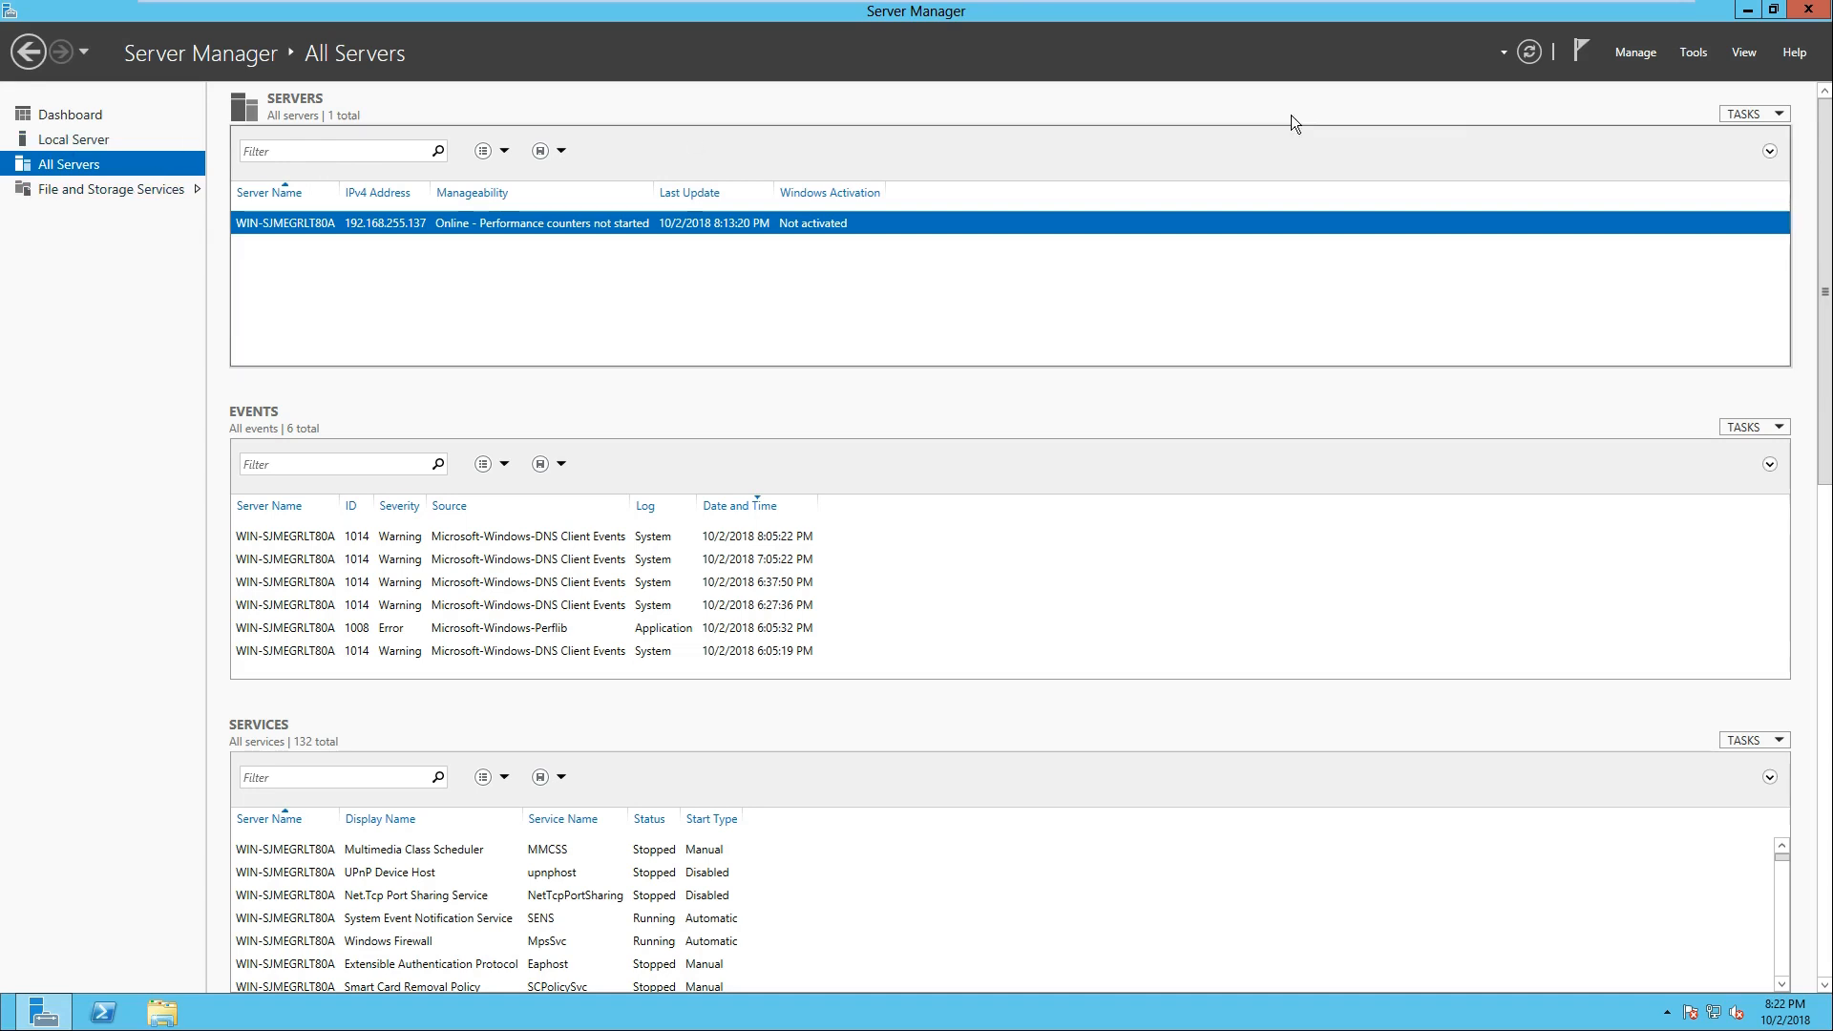
Step: Examine the DNS, Import and Active Directory methods for adding servers, and cancel without adding any
{"action": "left_click", "coordinate": [1651, 61]}
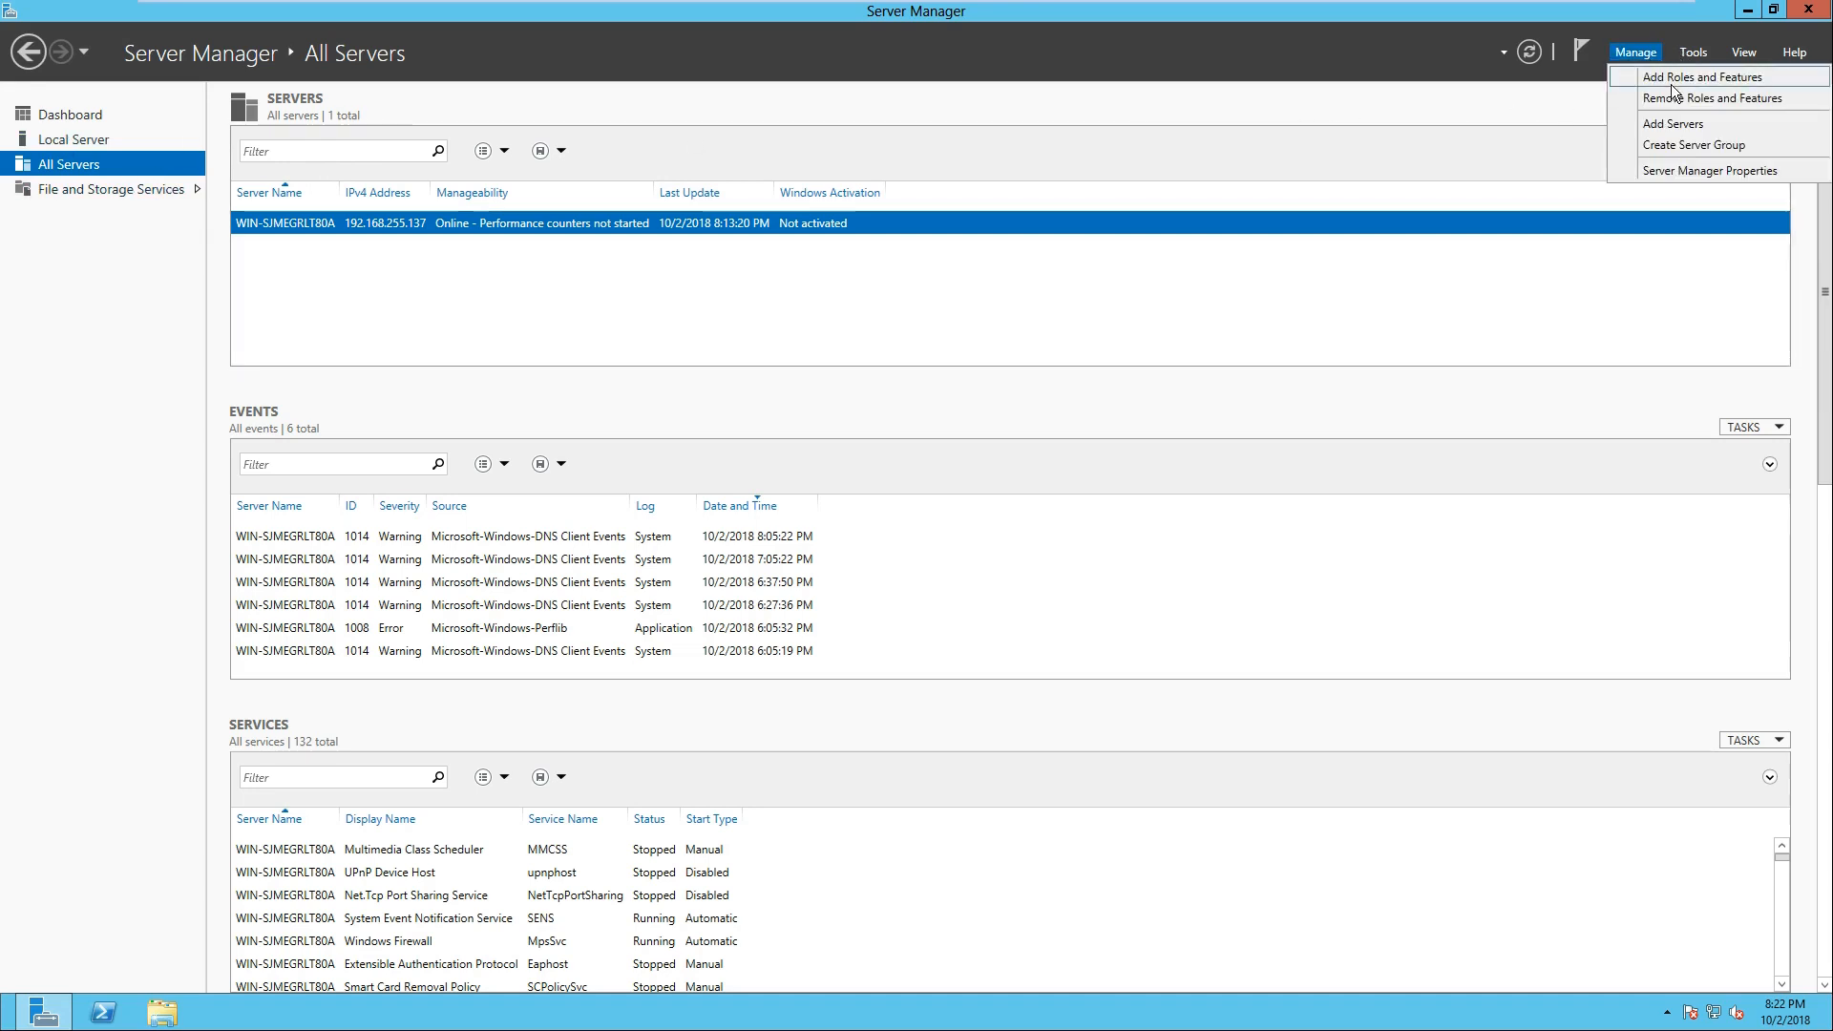
{"action": "left_click", "coordinate": [1670, 124]}
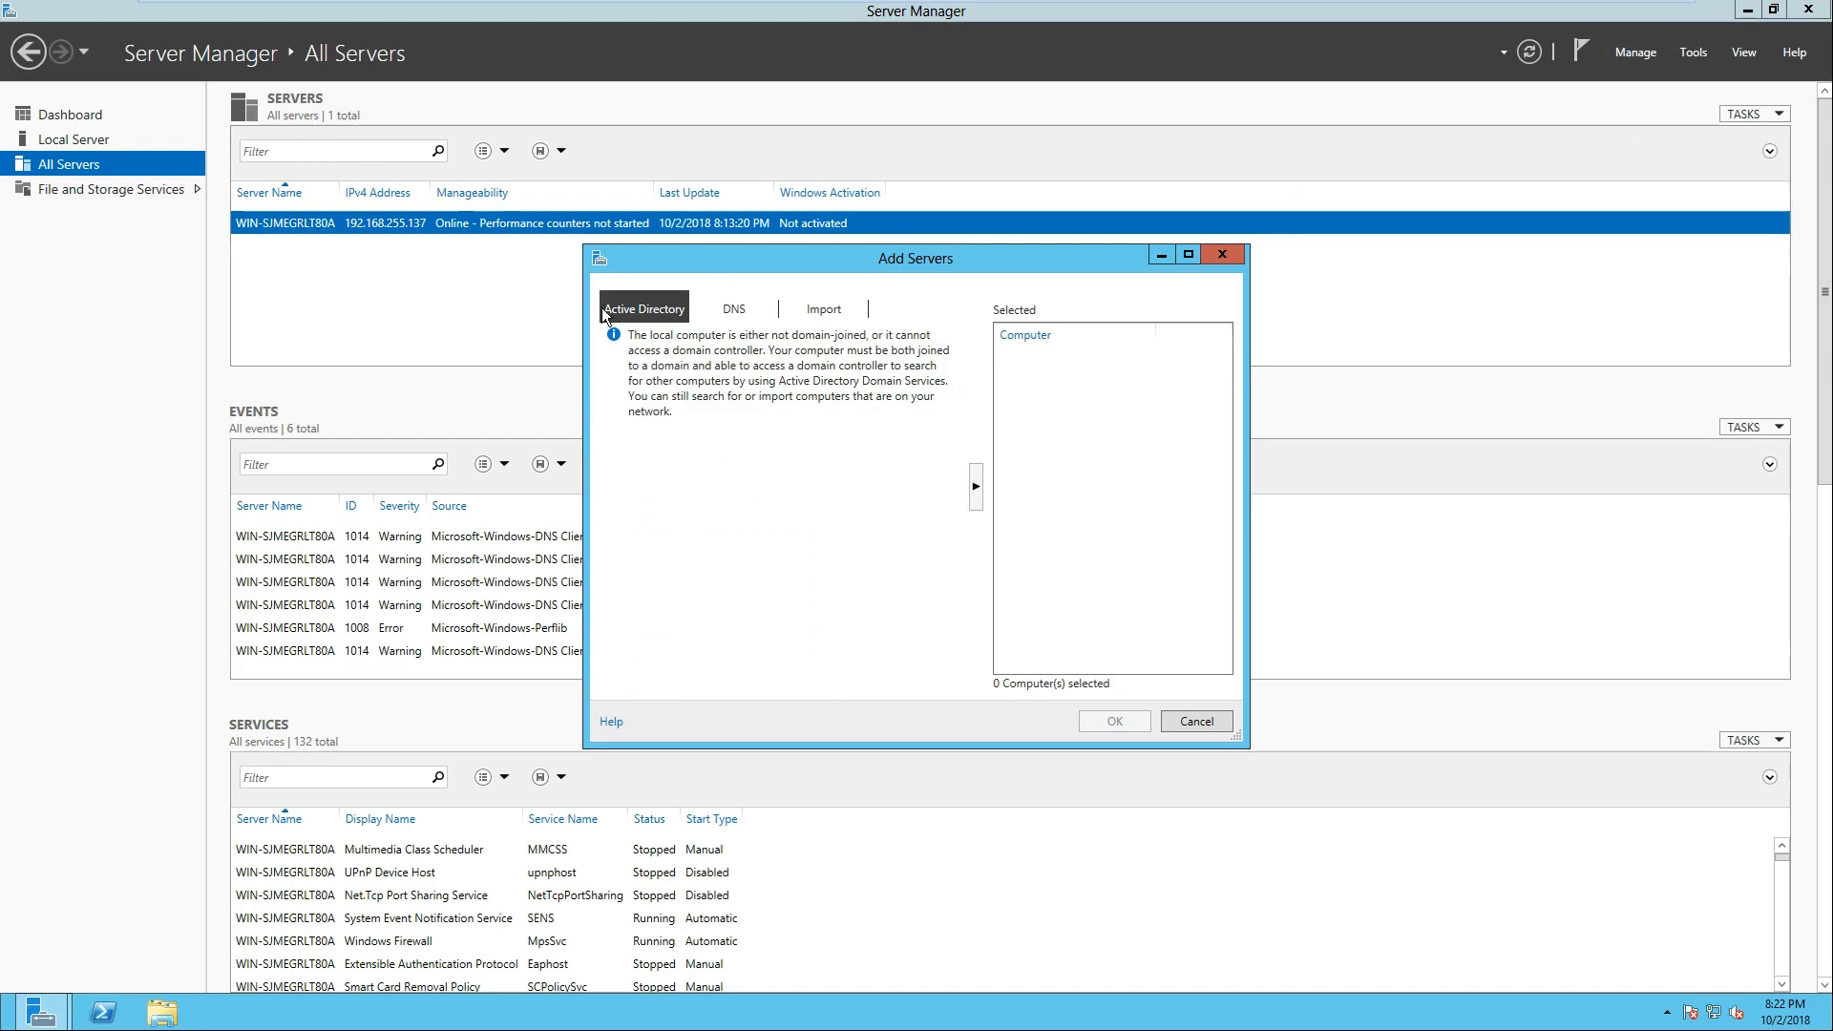
{"action": "left_click", "coordinate": [735, 310]}
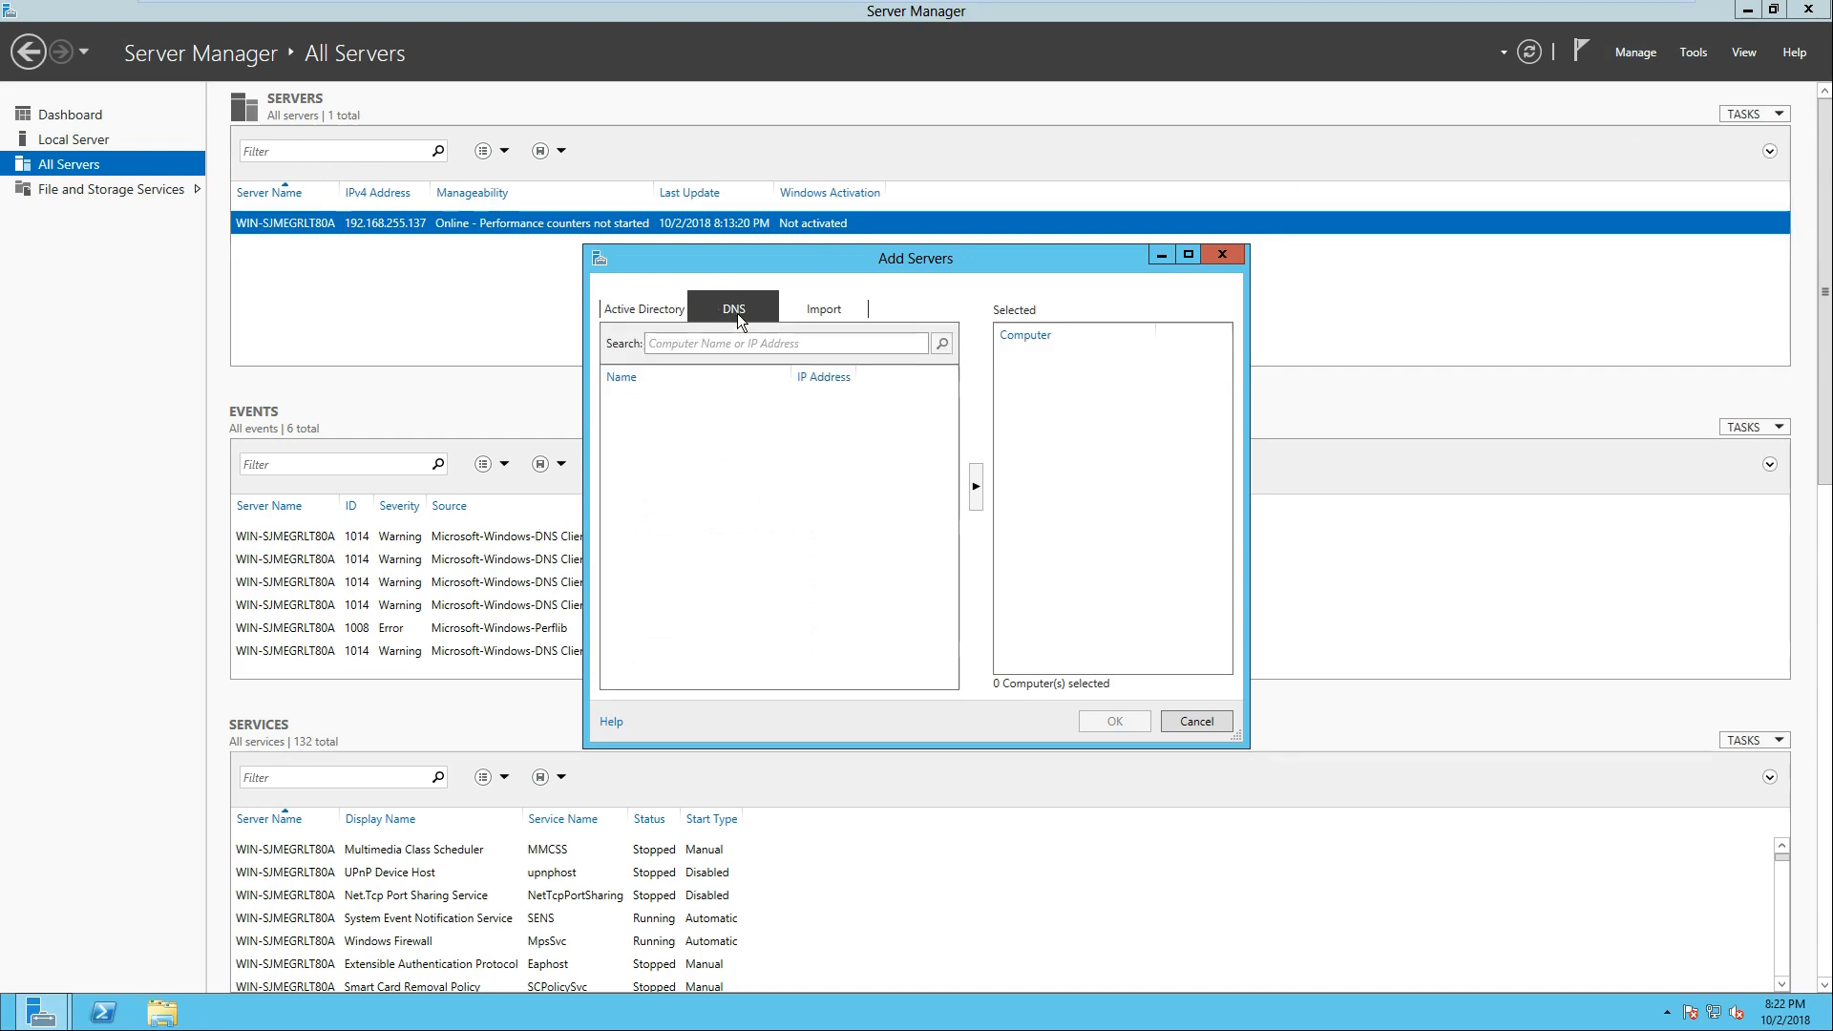
{"action": "left_click", "coordinate": [815, 315]}
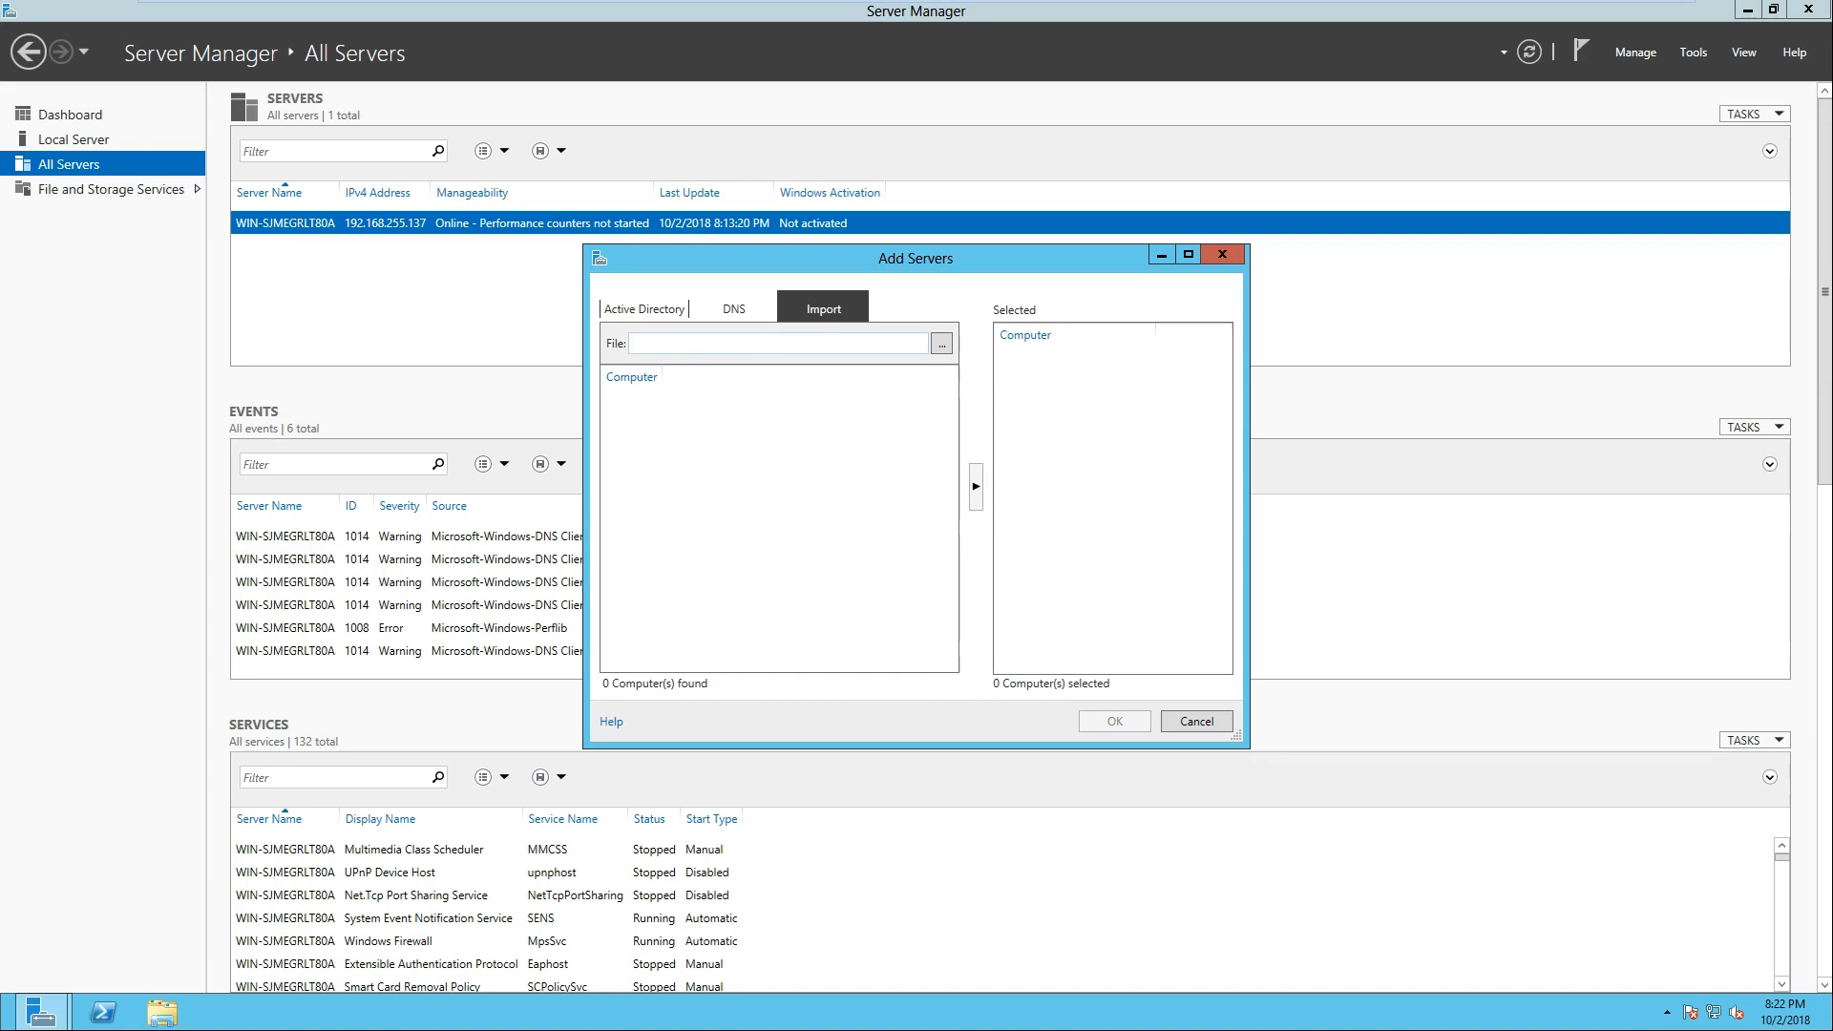
{"action": "left_click", "coordinate": [666, 321]}
{"action": "left_click", "coordinate": [728, 315]}
{"action": "left_click", "coordinate": [707, 342]}
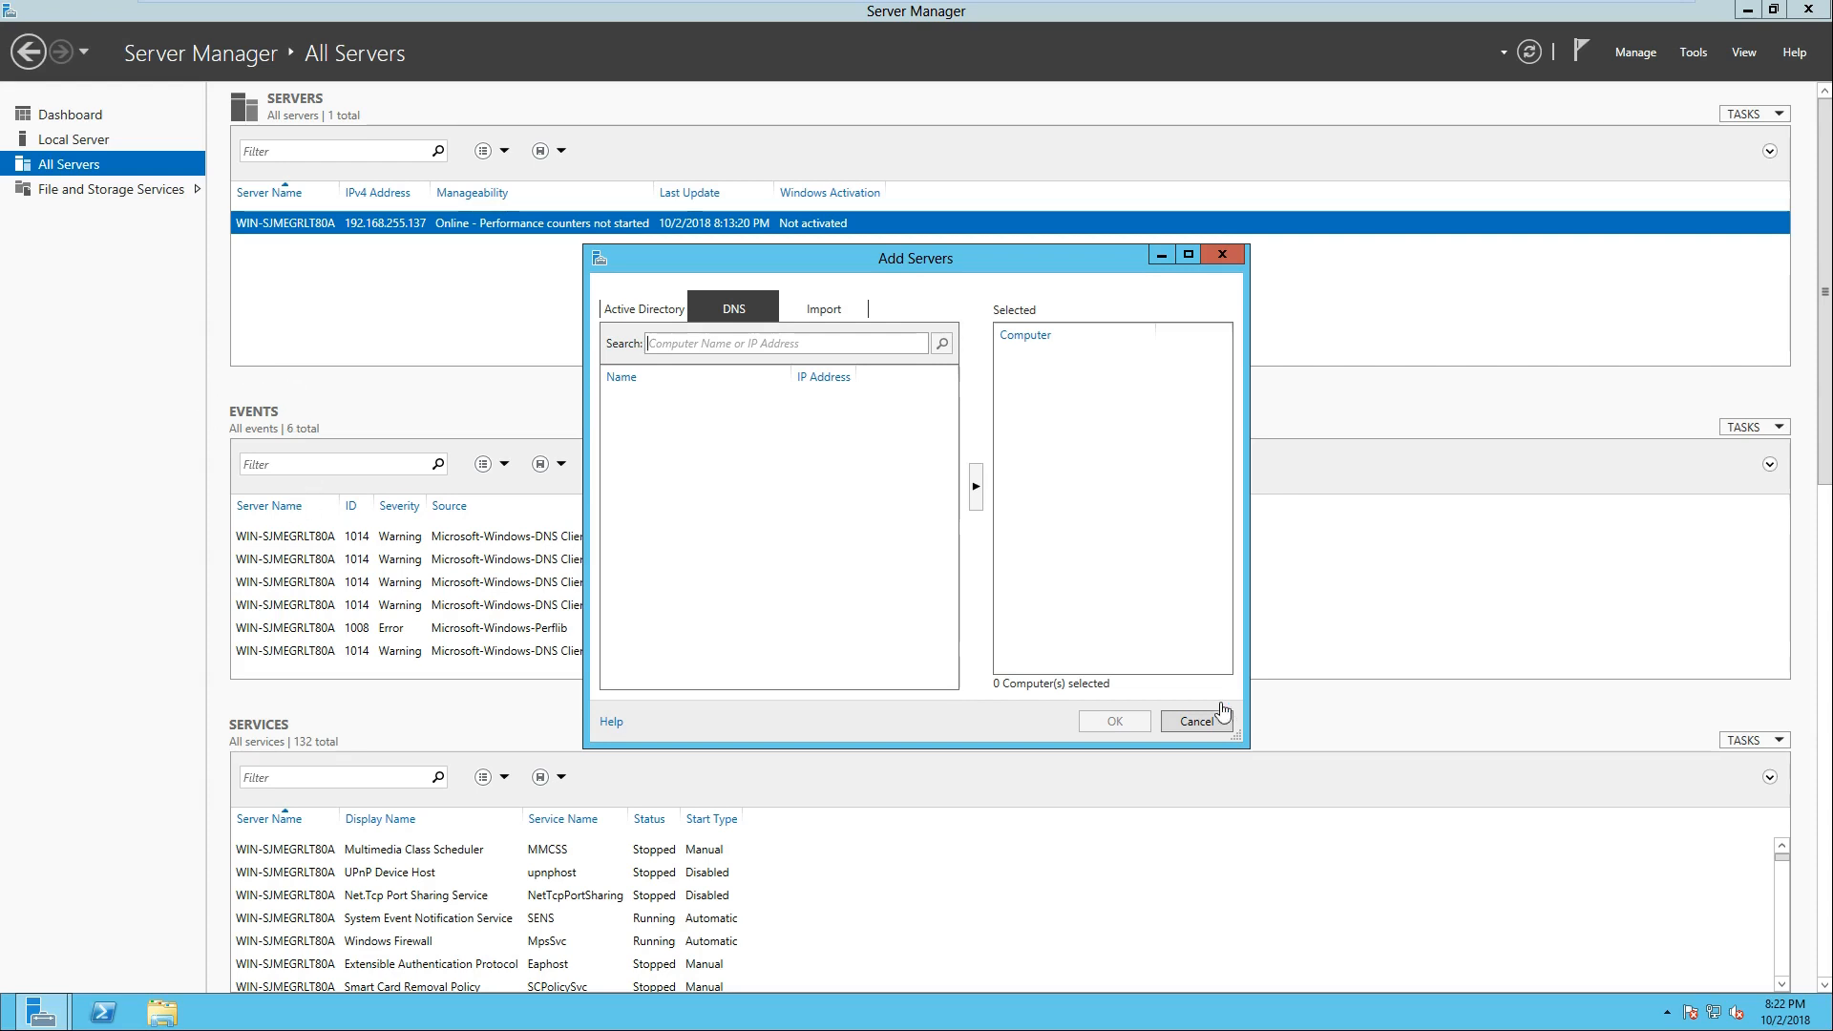
{"action": "left_click", "coordinate": [1196, 722]}
Step: View the Server Manager properties for refresh period and automatic start, and close them without changes
{"action": "left_click", "coordinate": [1694, 53]}
{"action": "left_click", "coordinate": [1649, 59]}
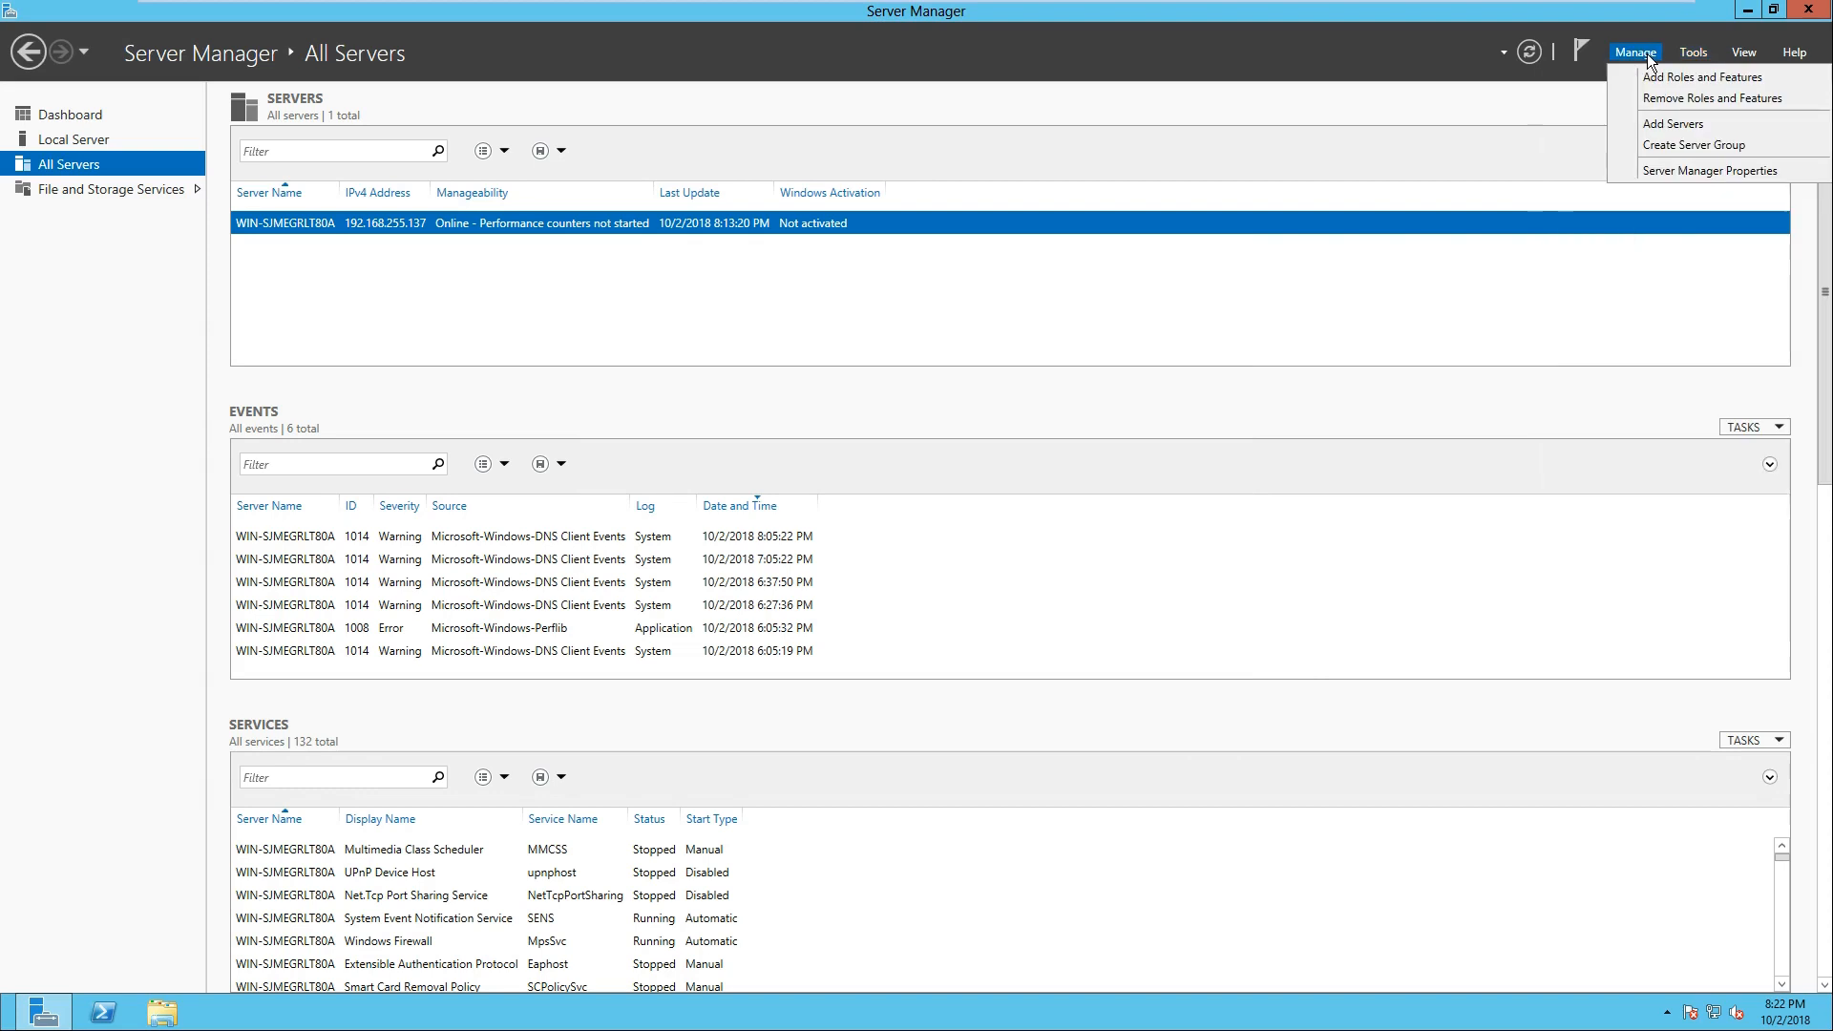
{"action": "left_click", "coordinate": [1680, 172]}
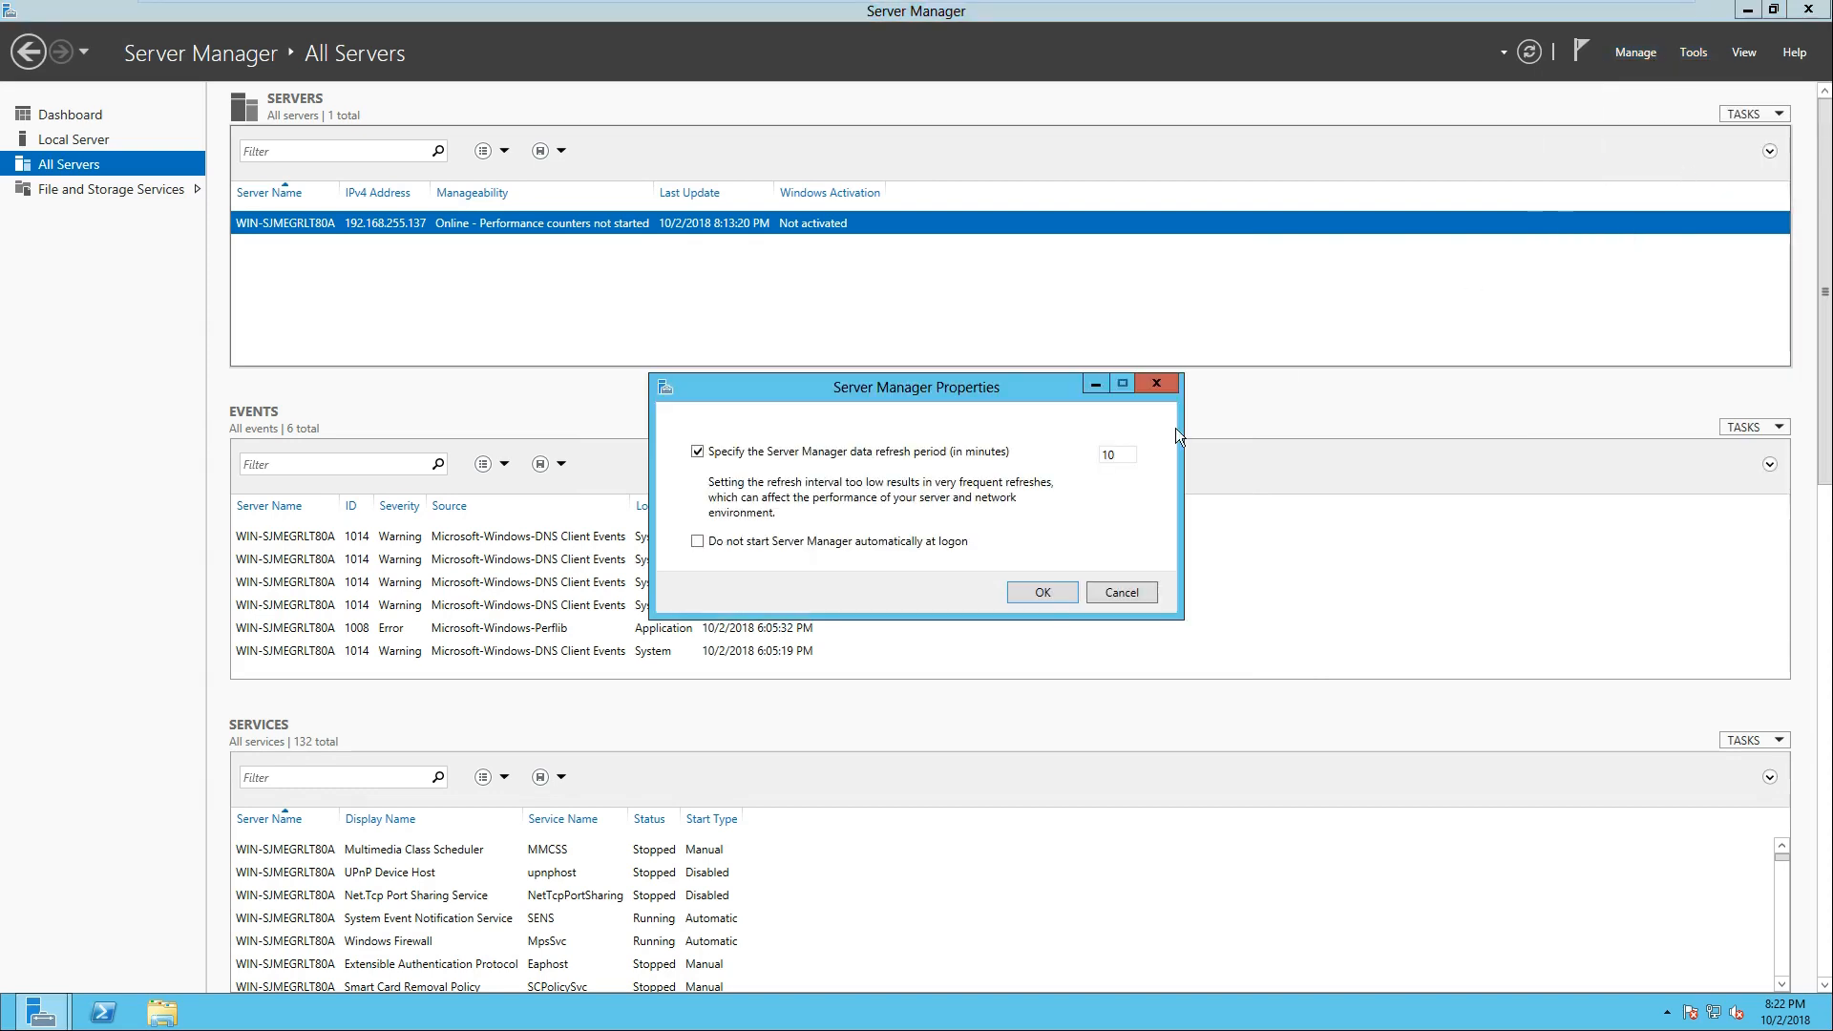
{"action": "left_click", "coordinate": [1090, 594]}
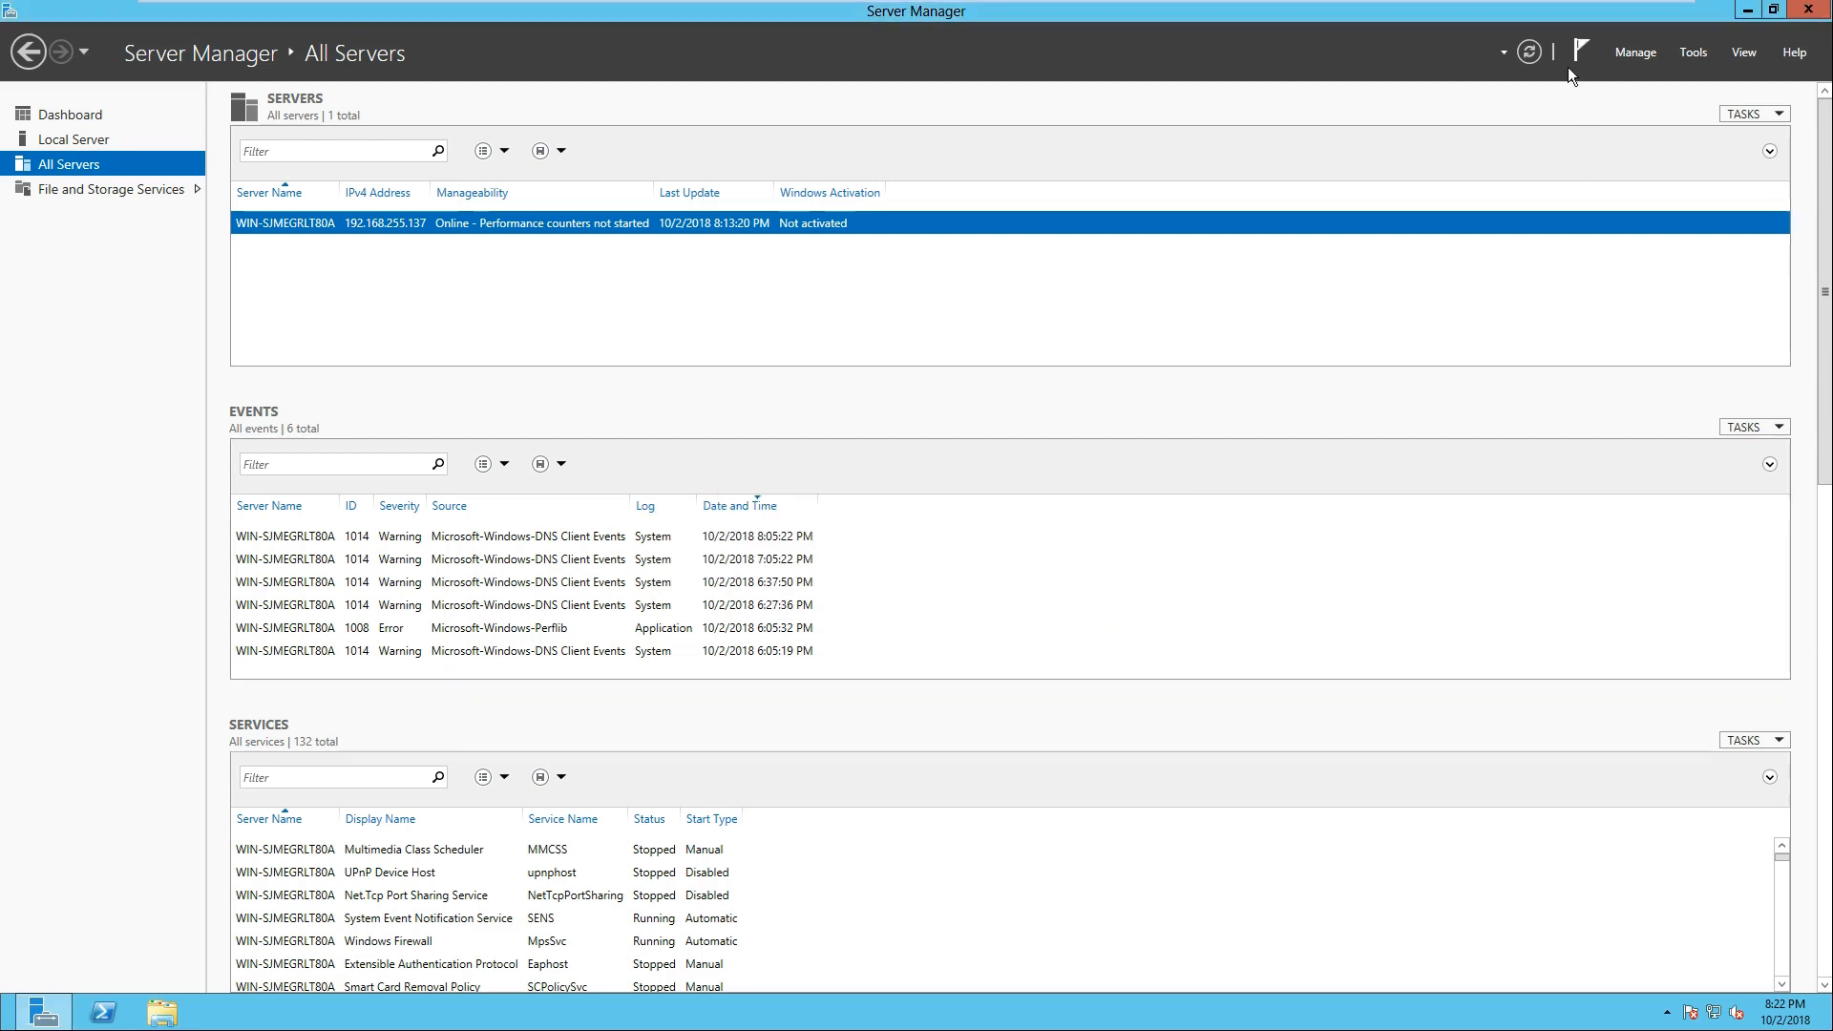
{"action": "left_click", "coordinate": [1622, 53]}
{"action": "left_click", "coordinate": [1501, 57]}
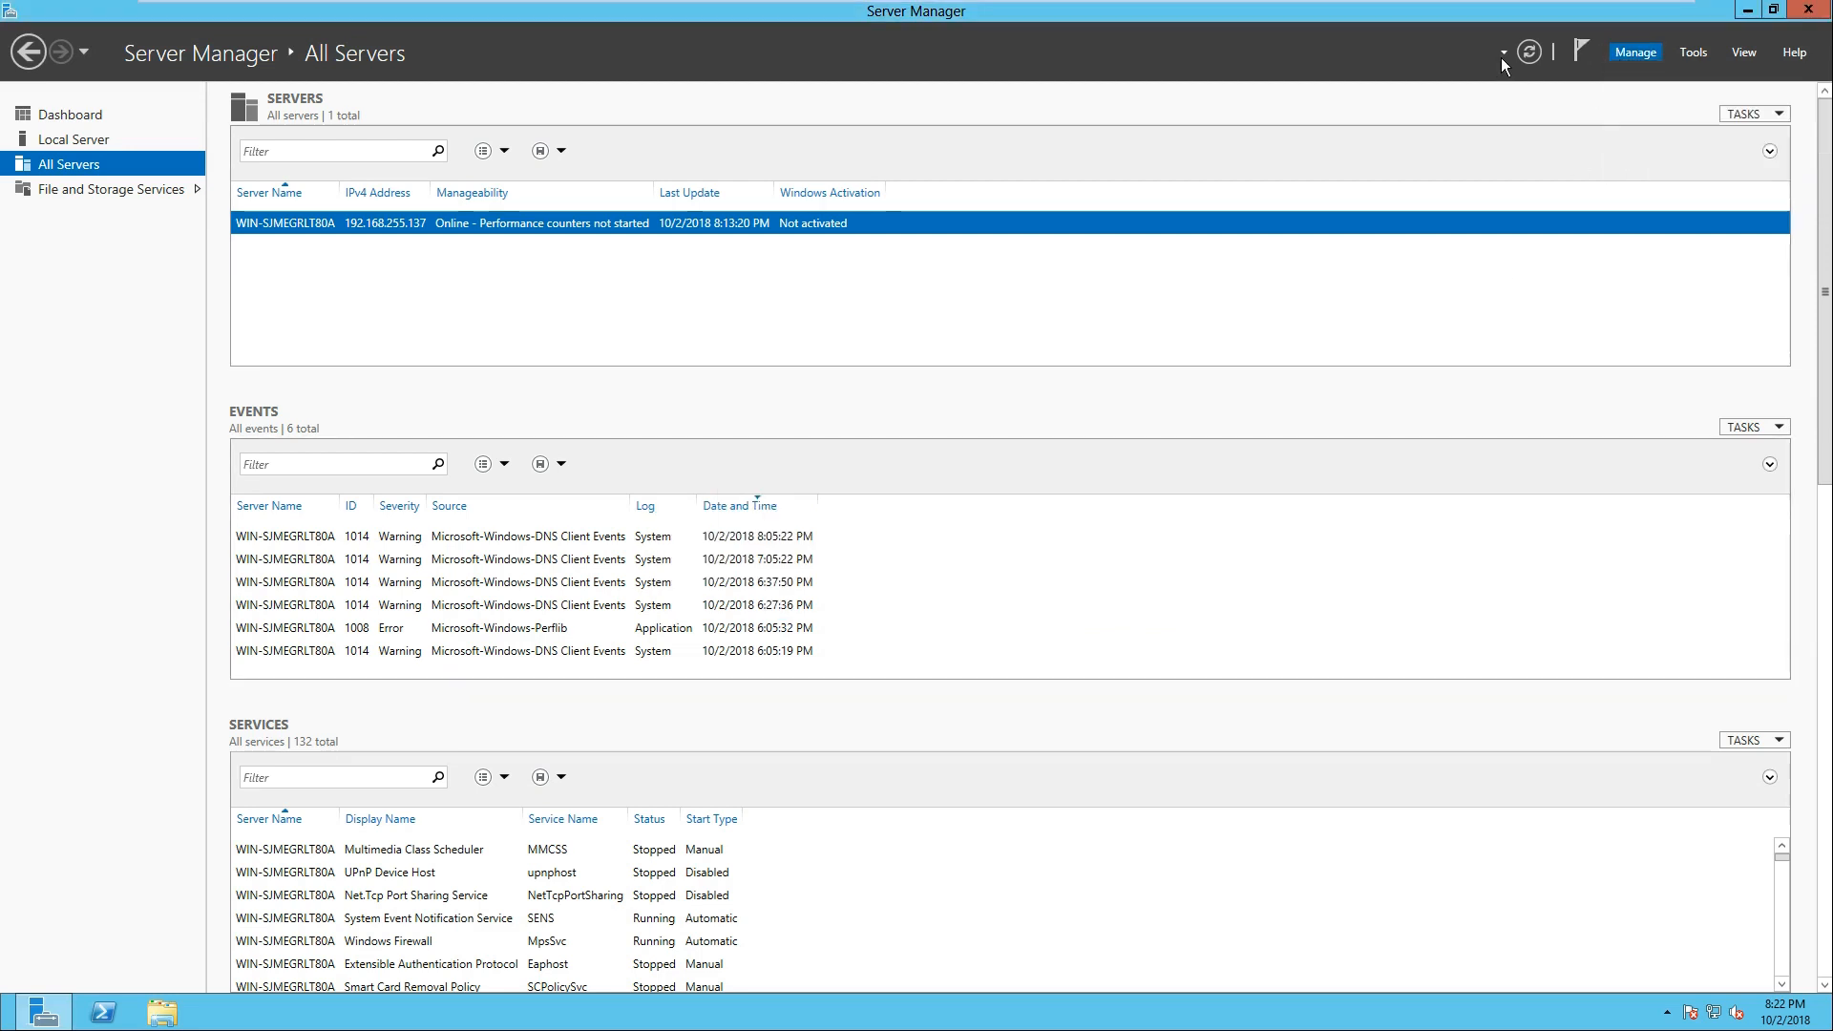
{"action": "left_click", "coordinate": [1500, 54]}
{"action": "left_click", "coordinate": [1737, 52]}
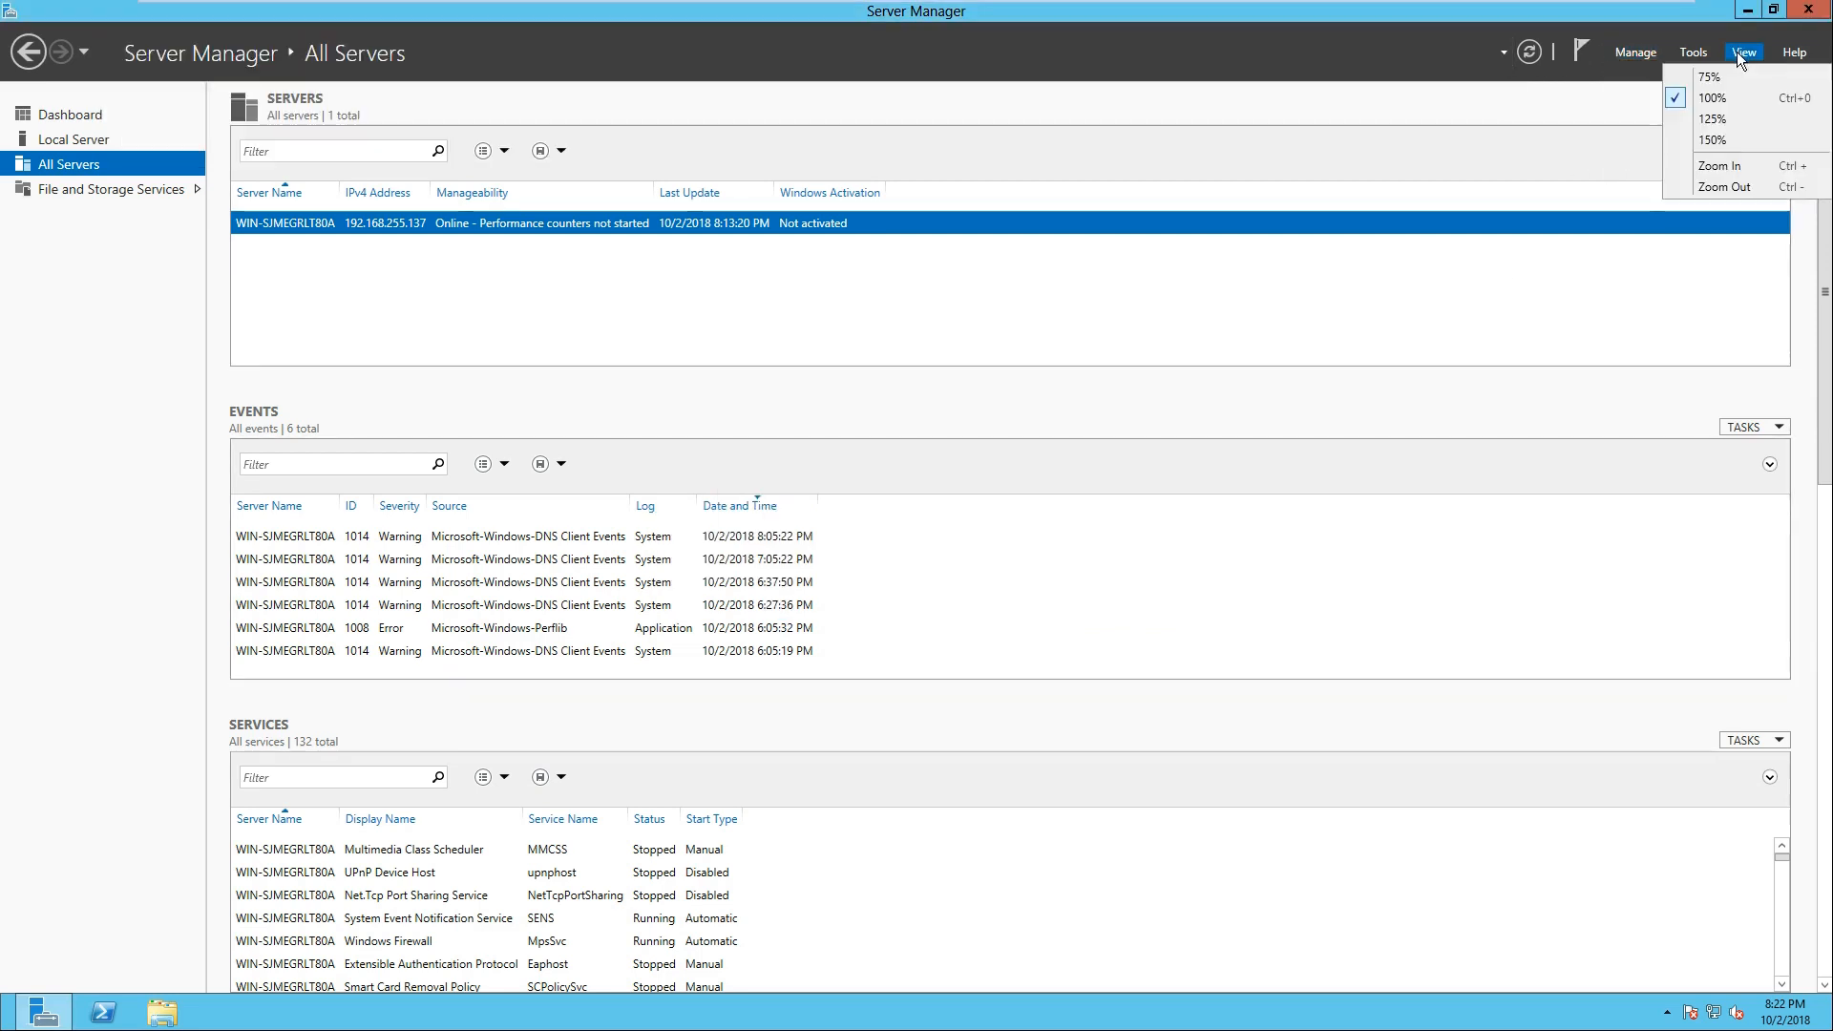
{"action": "left_click", "coordinate": [1688, 54]}
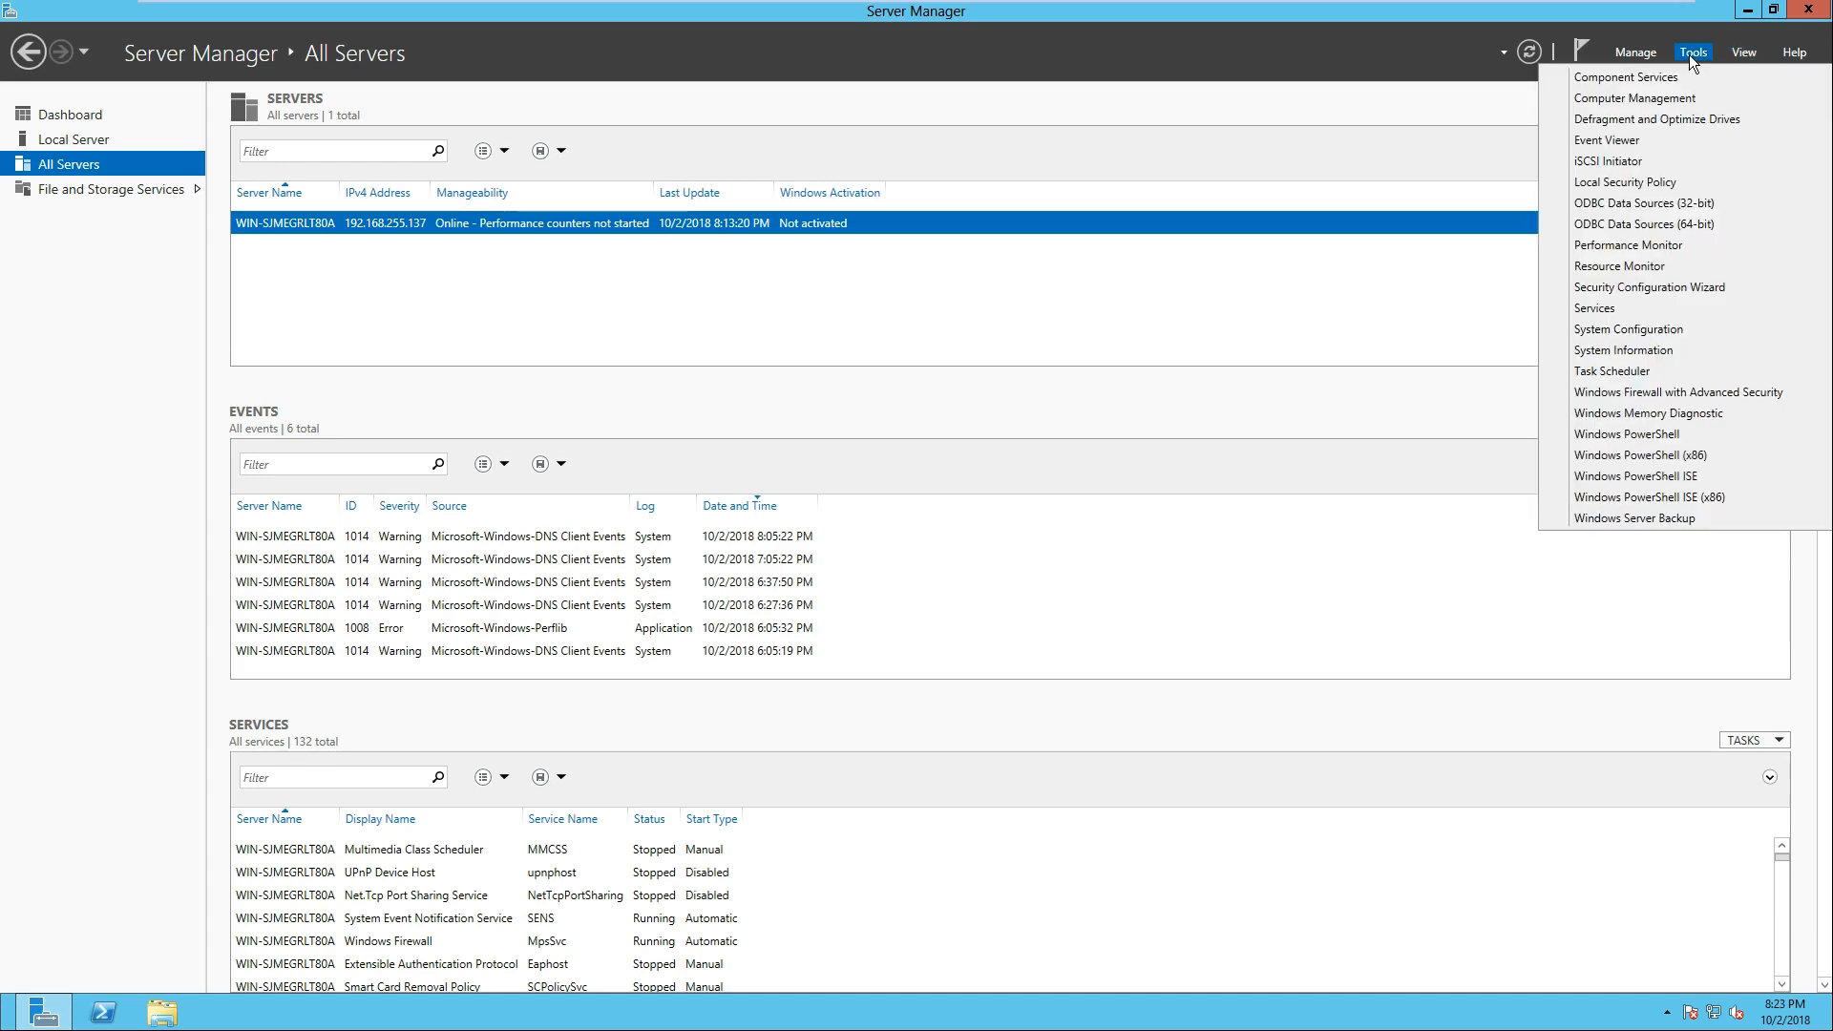
{"action": "left_click", "coordinate": [1641, 60]}
{"action": "left_click", "coordinate": [1641, 59]}
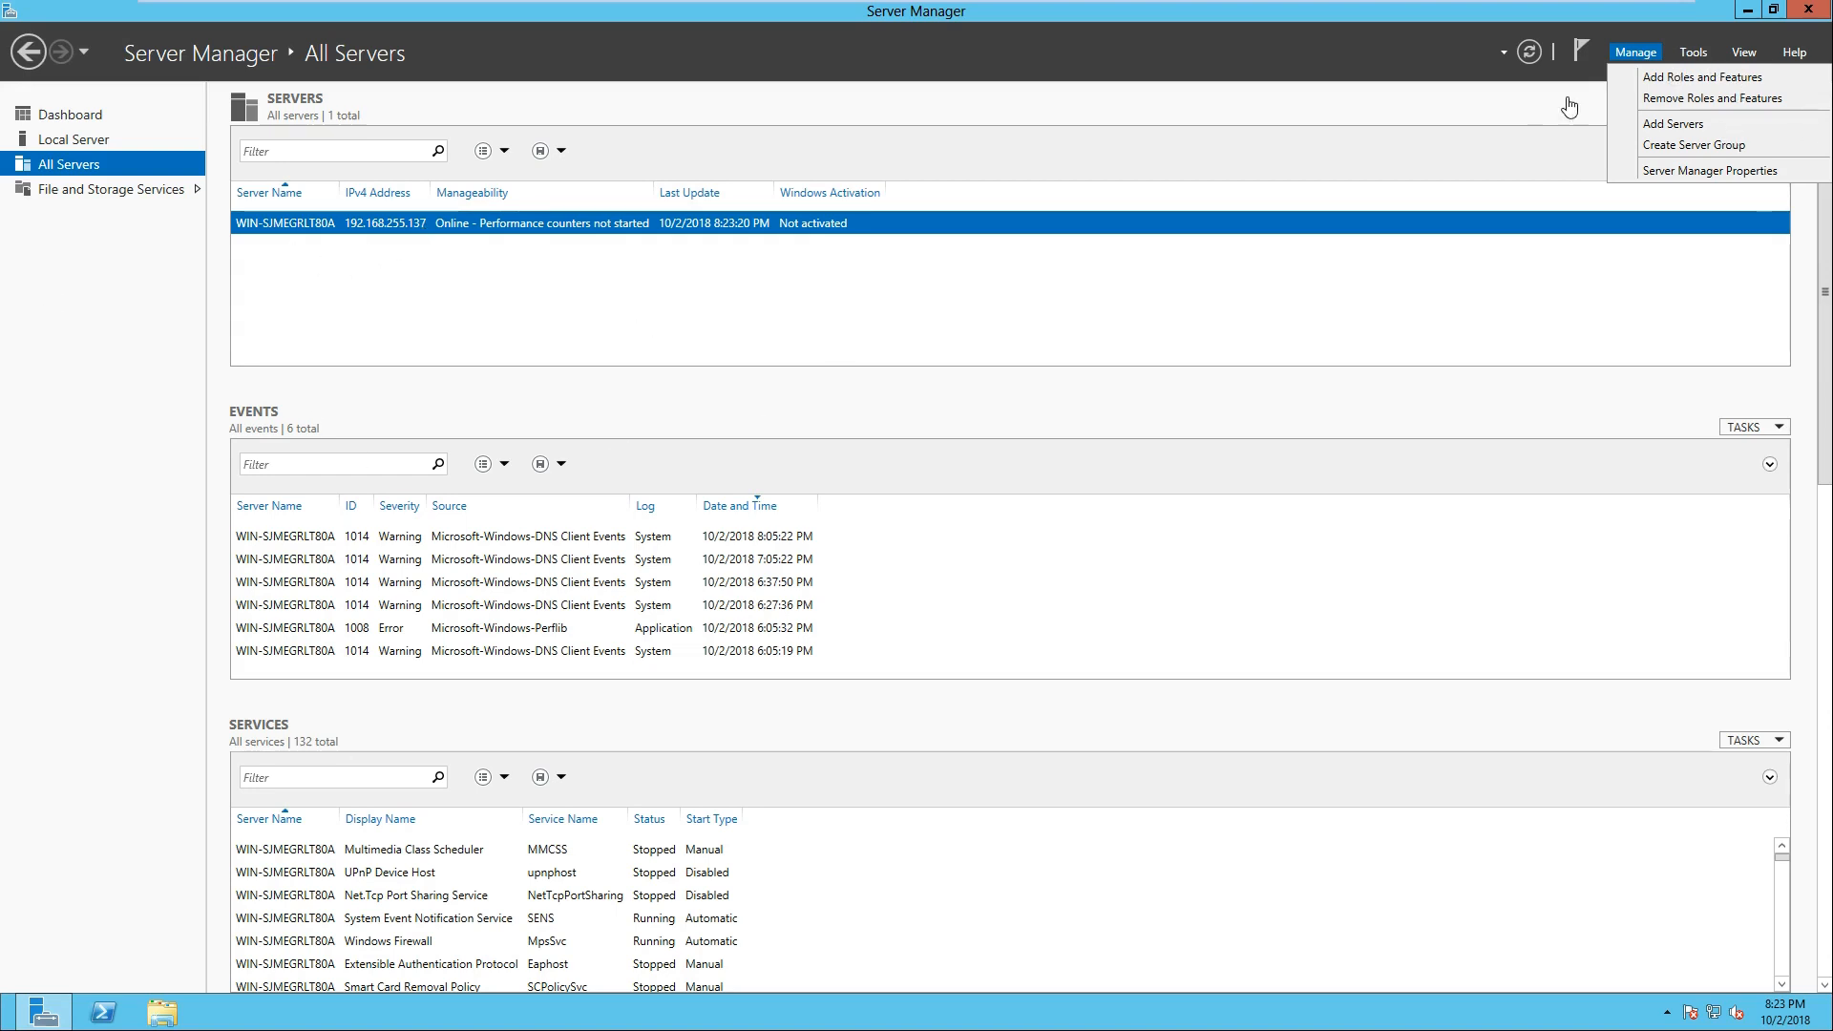
{"action": "left_click", "coordinate": [1071, 314]}
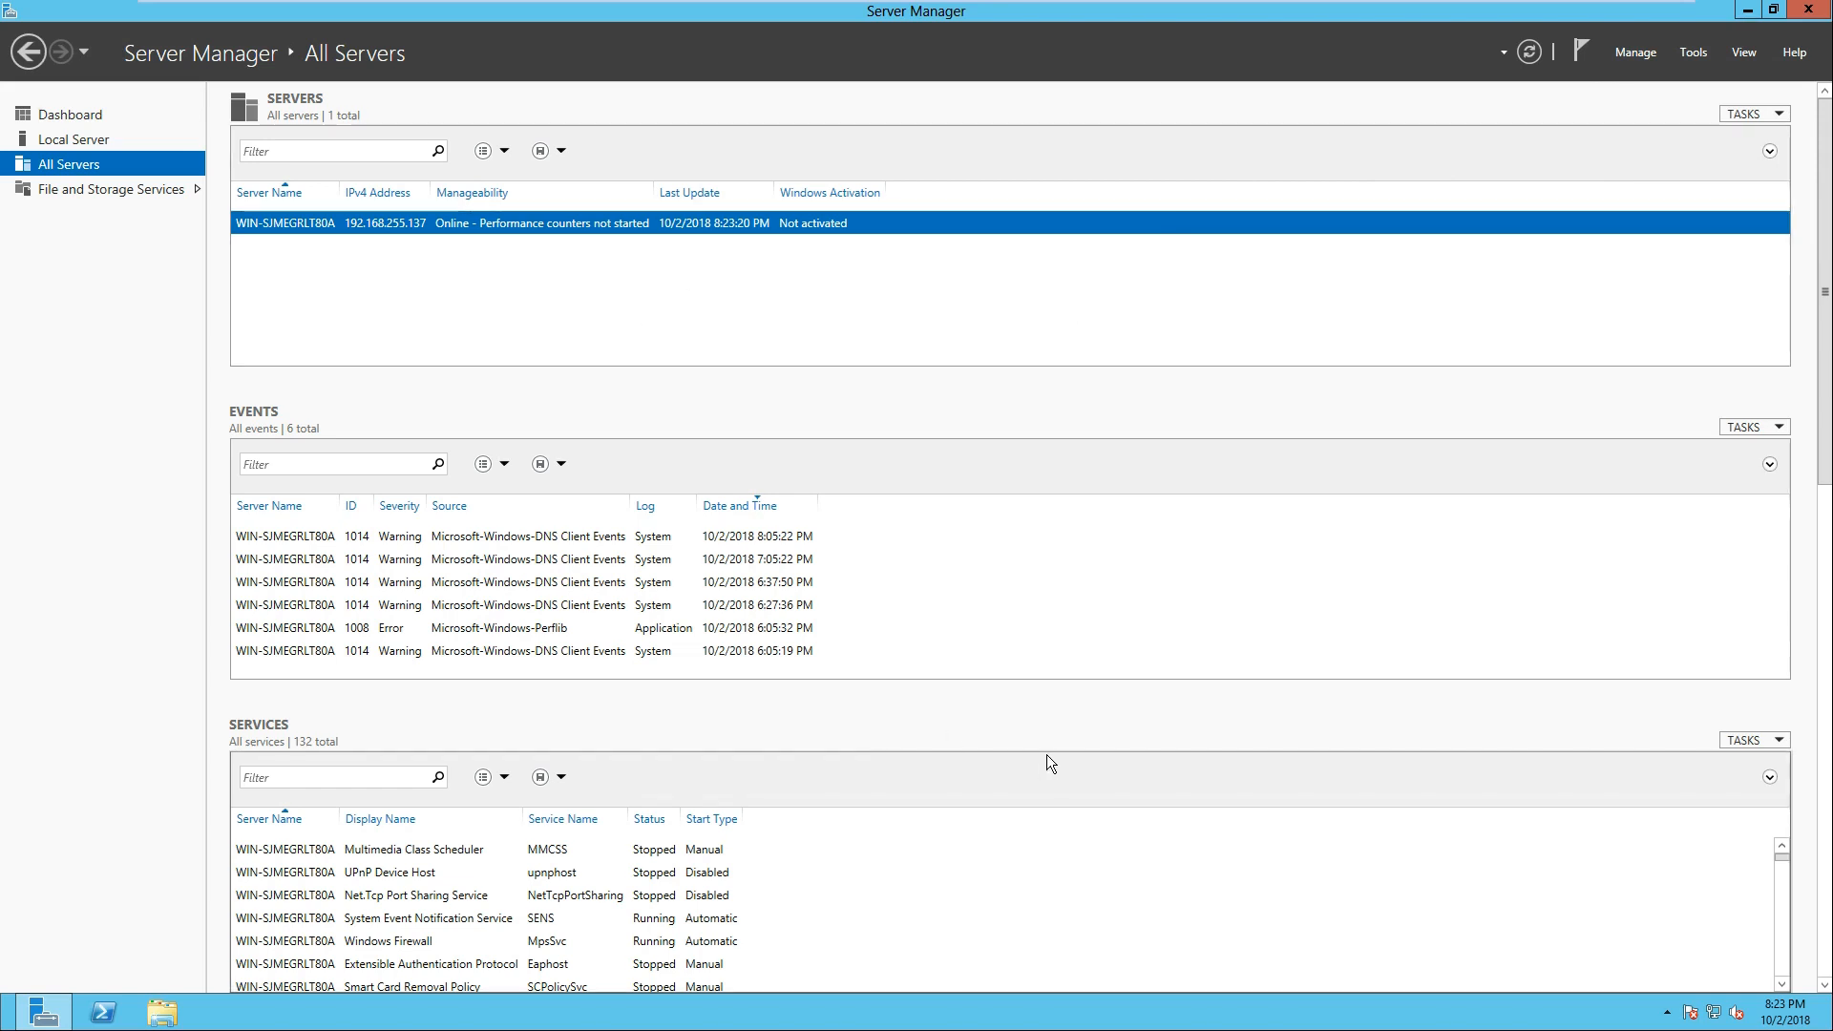
Step: Minimize Server Manager, go to the Start screen, and show the signed-in user's account options
{"action": "left_click", "coordinate": [1747, 10]}
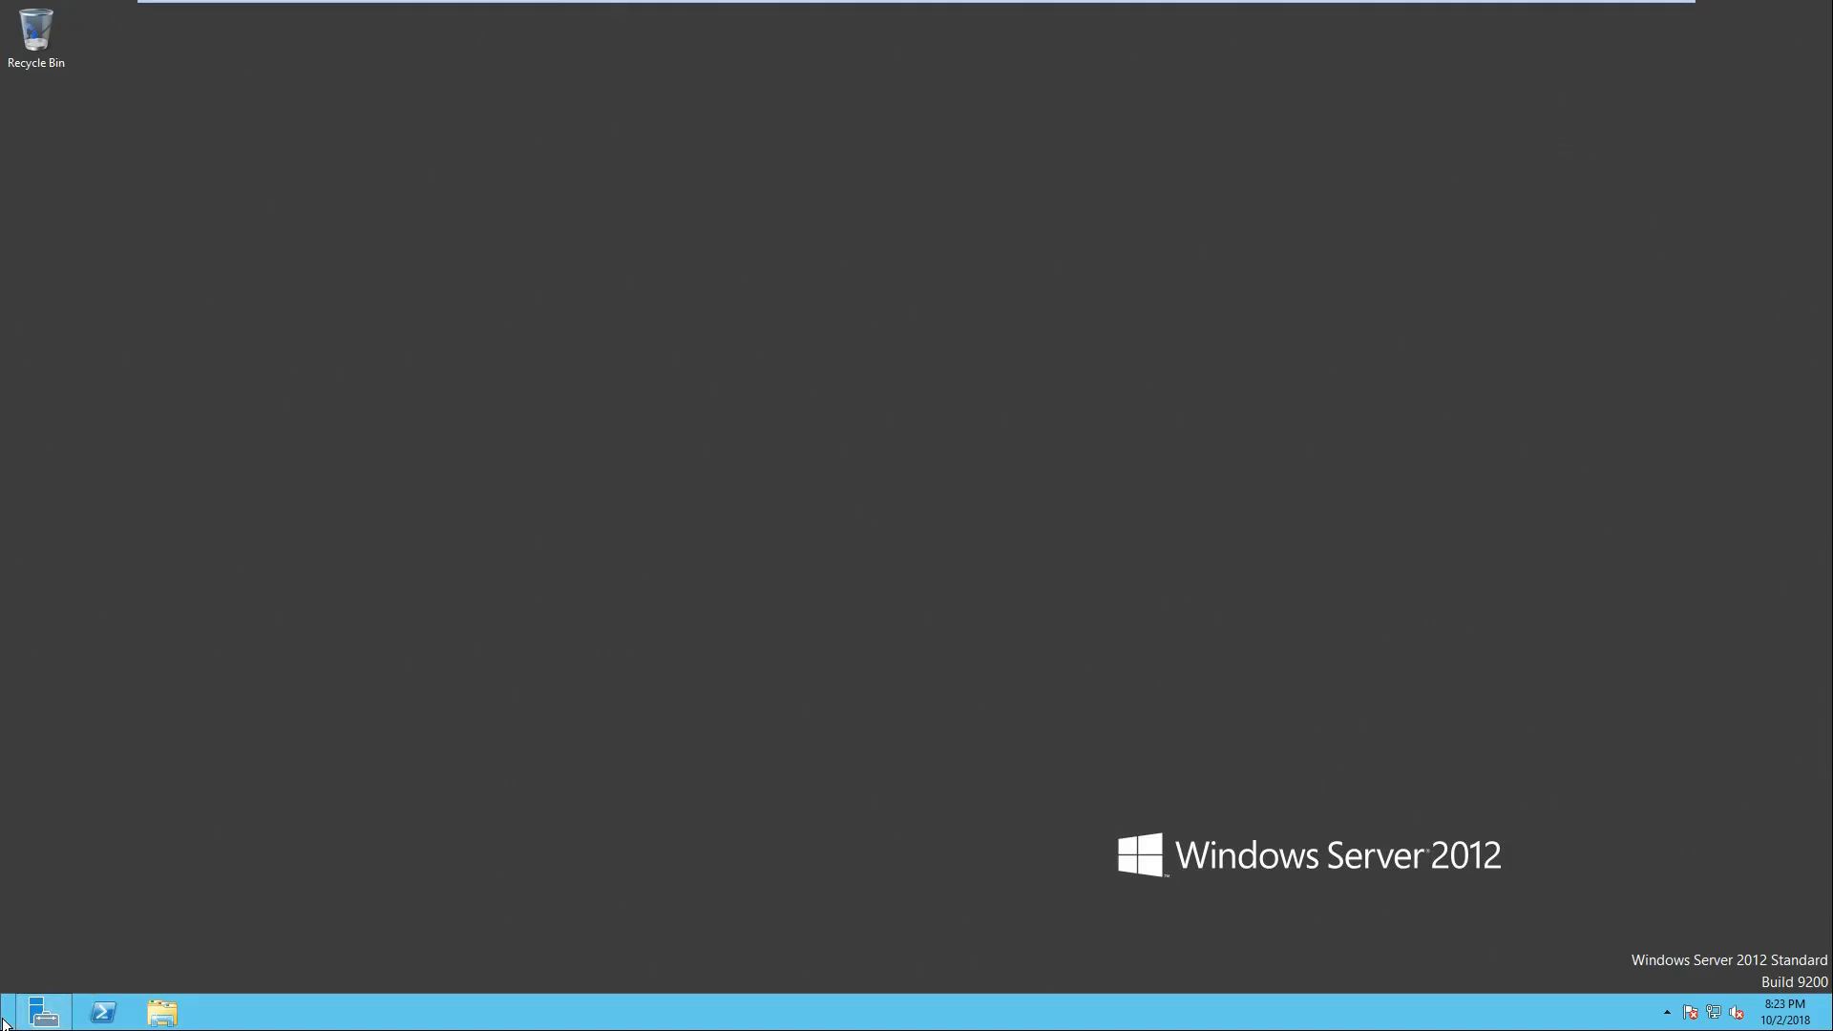
{"action": "mouse_move", "coordinate": [2, 1028]}
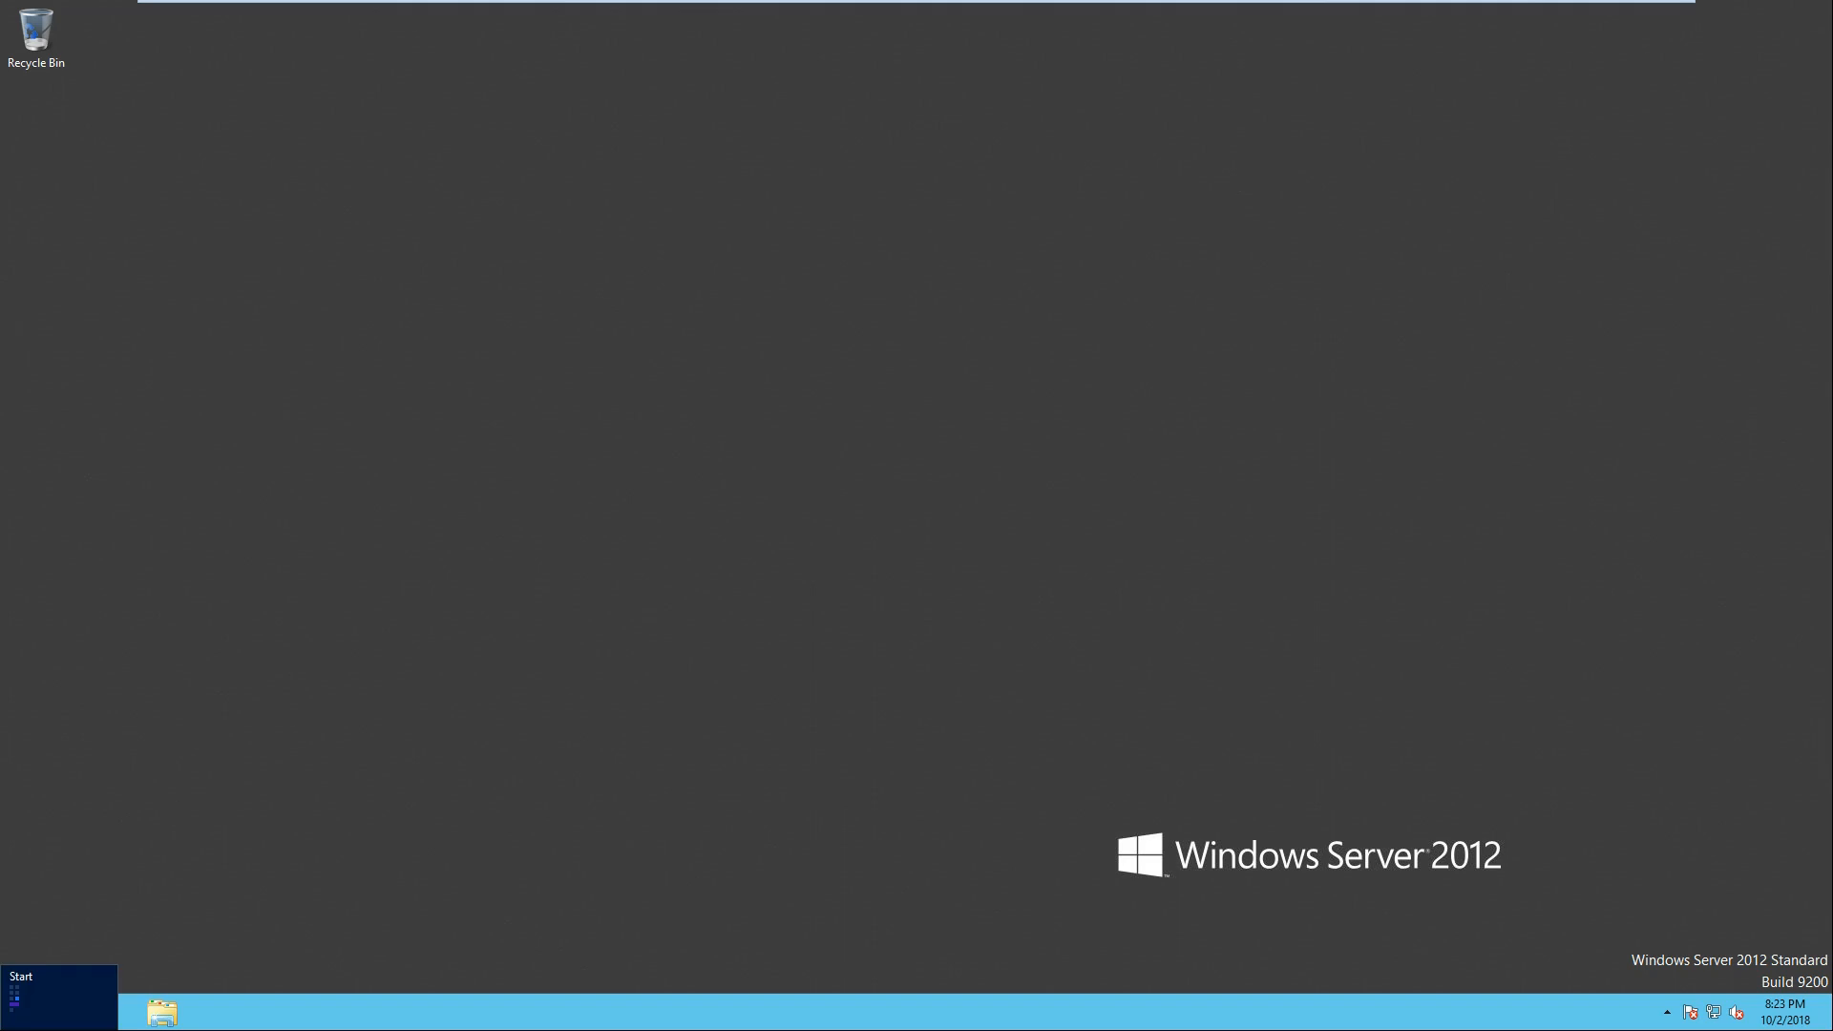
{"action": "left_click", "coordinate": [3, 1026]}
{"action": "left_click", "coordinate": [1727, 76]}
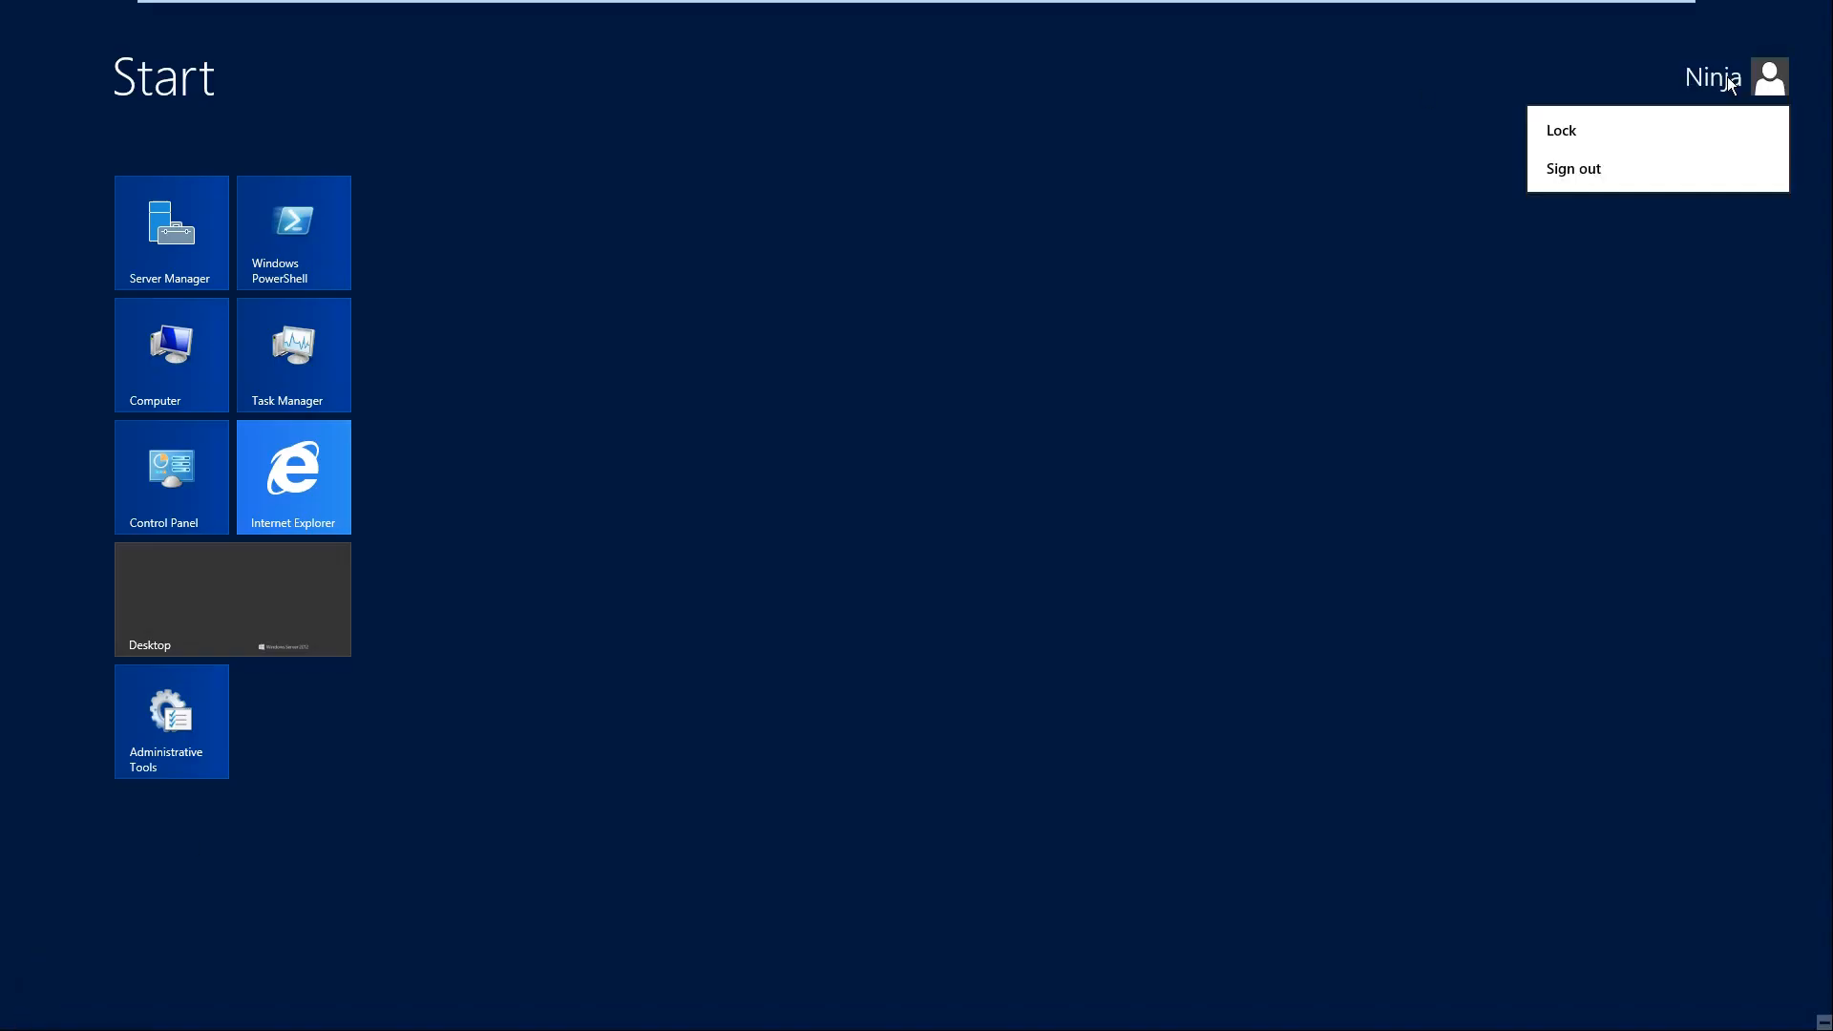
Step: Switch to the desktop and back to the Start screen, and view the account's Lock and Sign out options without choosing either
{"action": "left_click", "coordinate": [481, 740]}
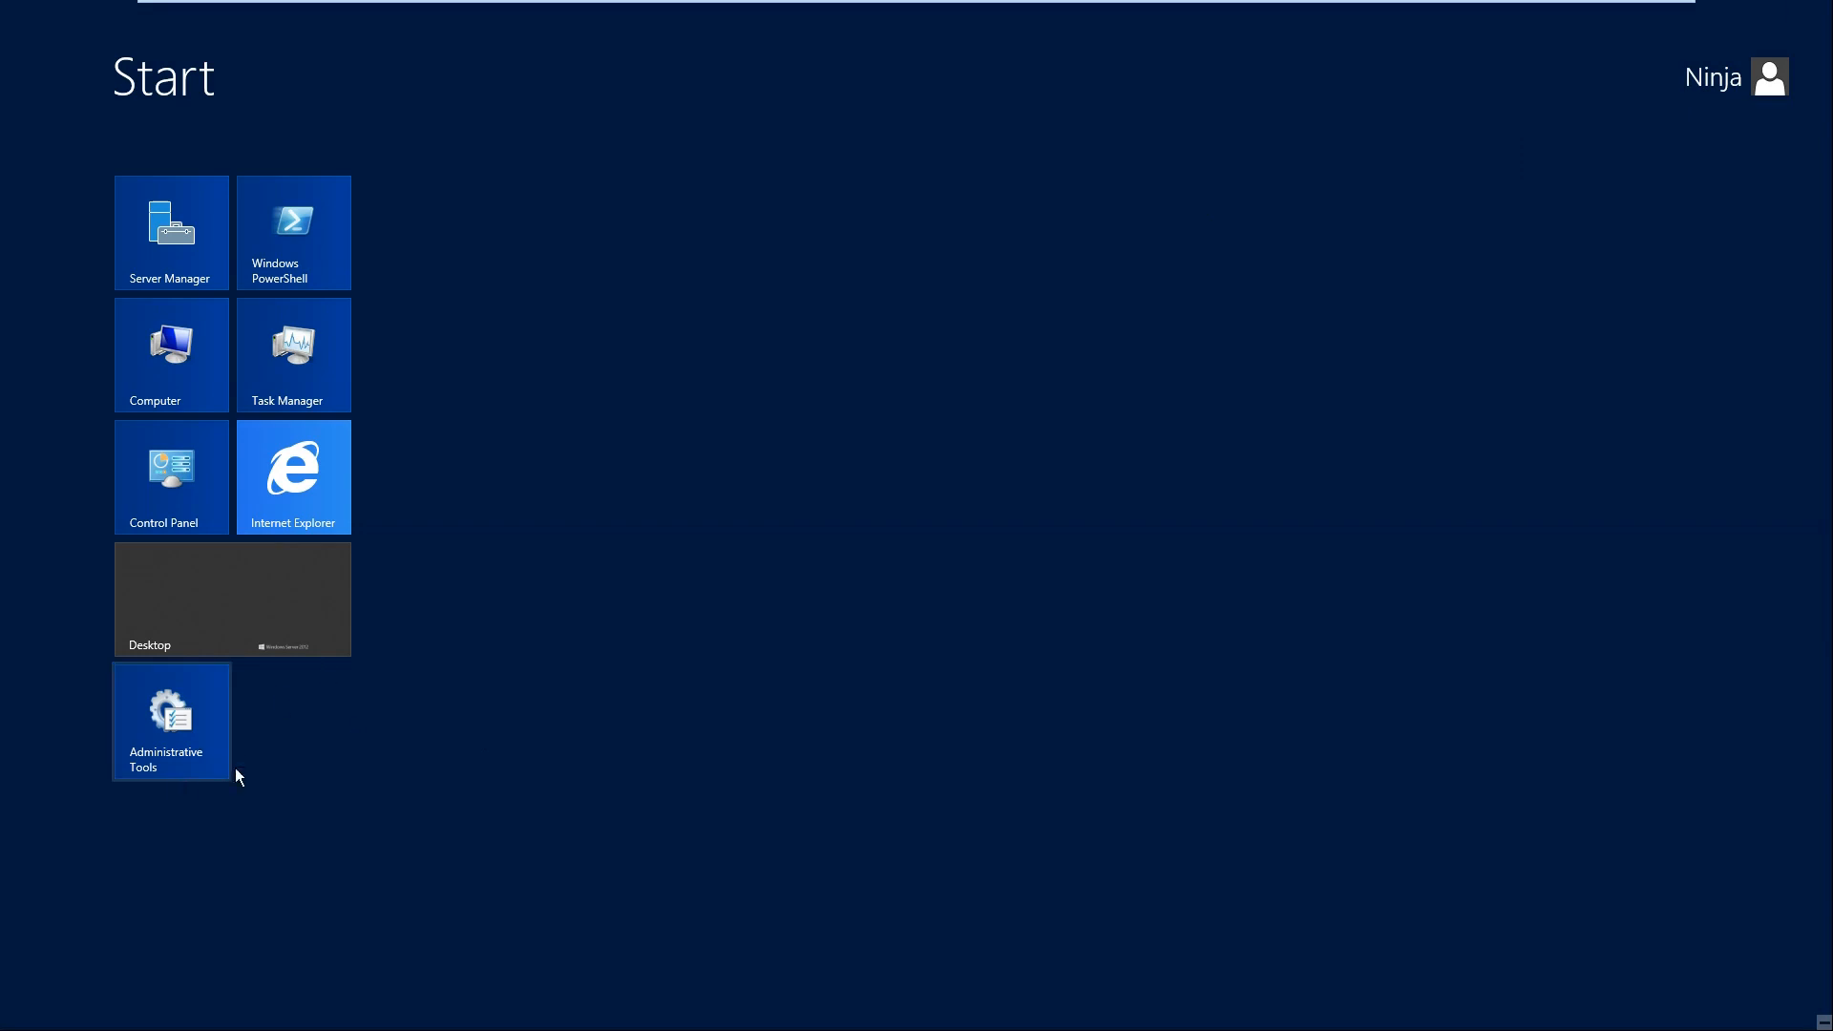
{"action": "mouse_move", "coordinate": [1824, 367]}
{"action": "left_click", "coordinate": [142, 626]}
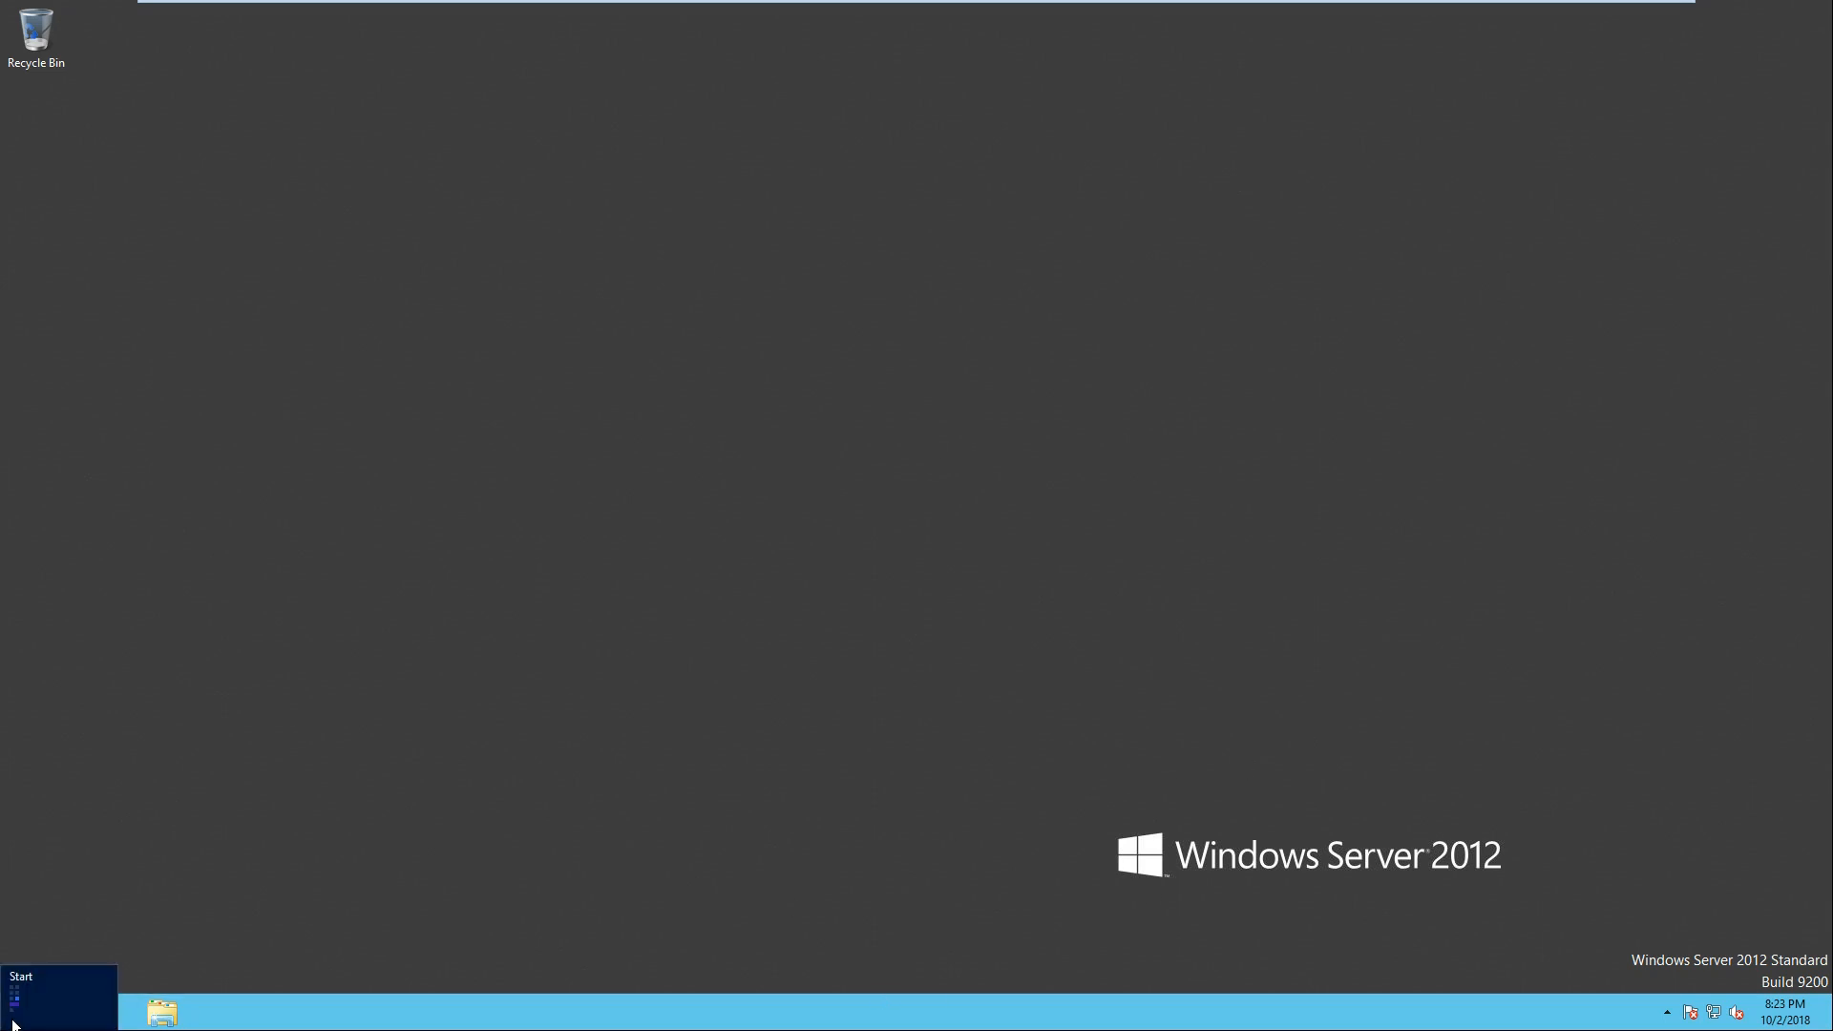
{"action": "left_click", "coordinate": [13, 1025]}
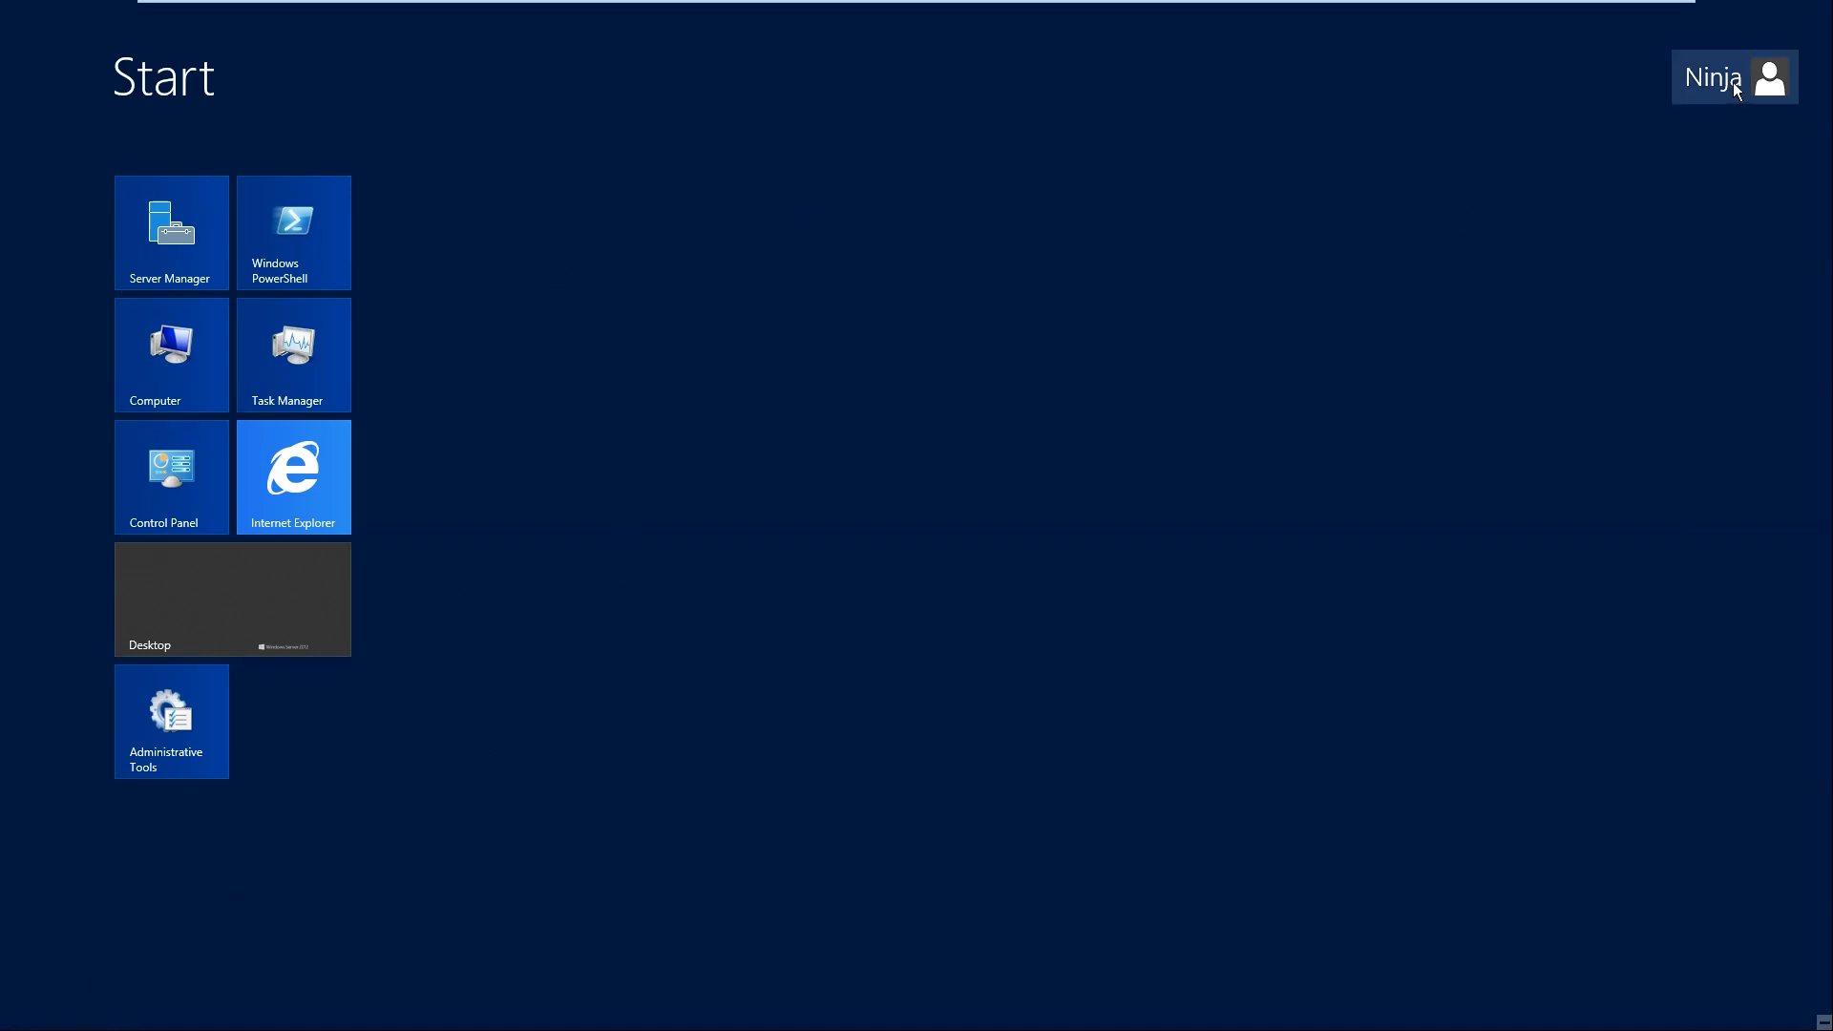
{"action": "left_click", "coordinate": [1732, 82]}
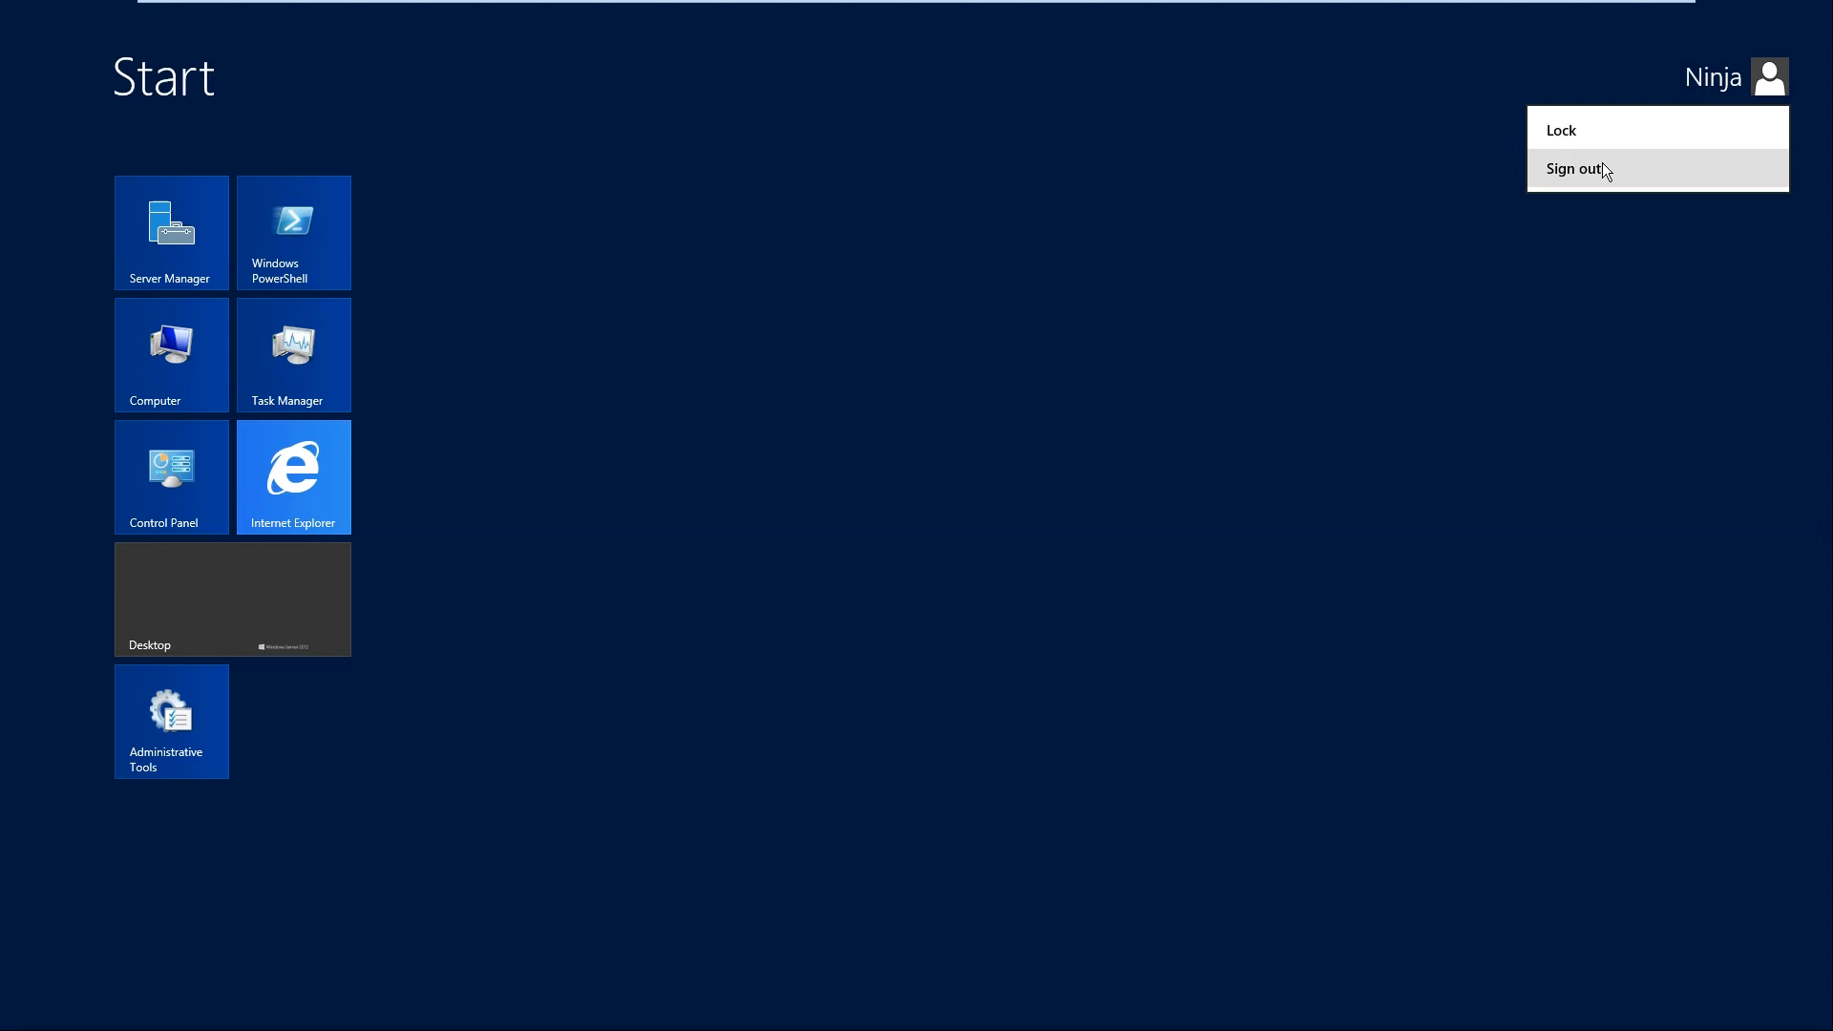
{"action": "left_click", "coordinate": [1419, 176]}
Step: Restart the server from the Start screen's power settings, giving Hardware: Maintenance (Planned) as the reason
{"action": "mouse_move", "coordinate": [1823, 1022]}
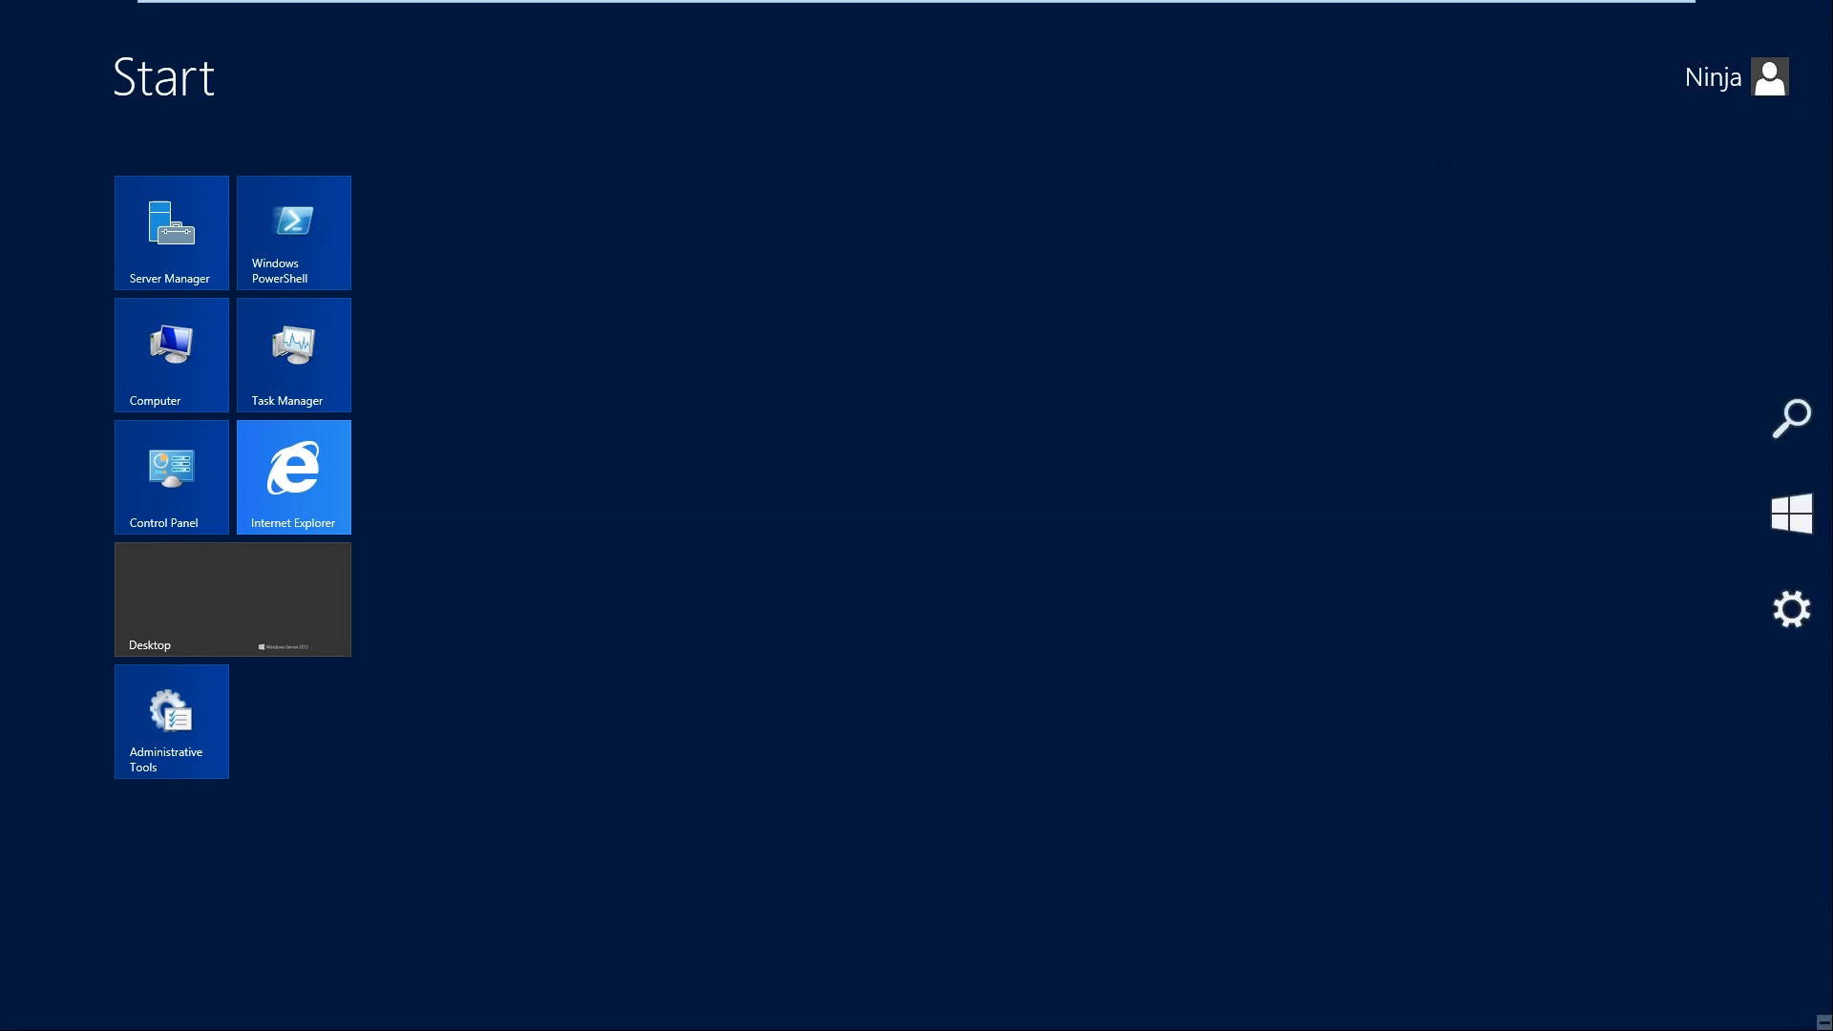
{"action": "mouse_move", "coordinate": [1828, 185]}
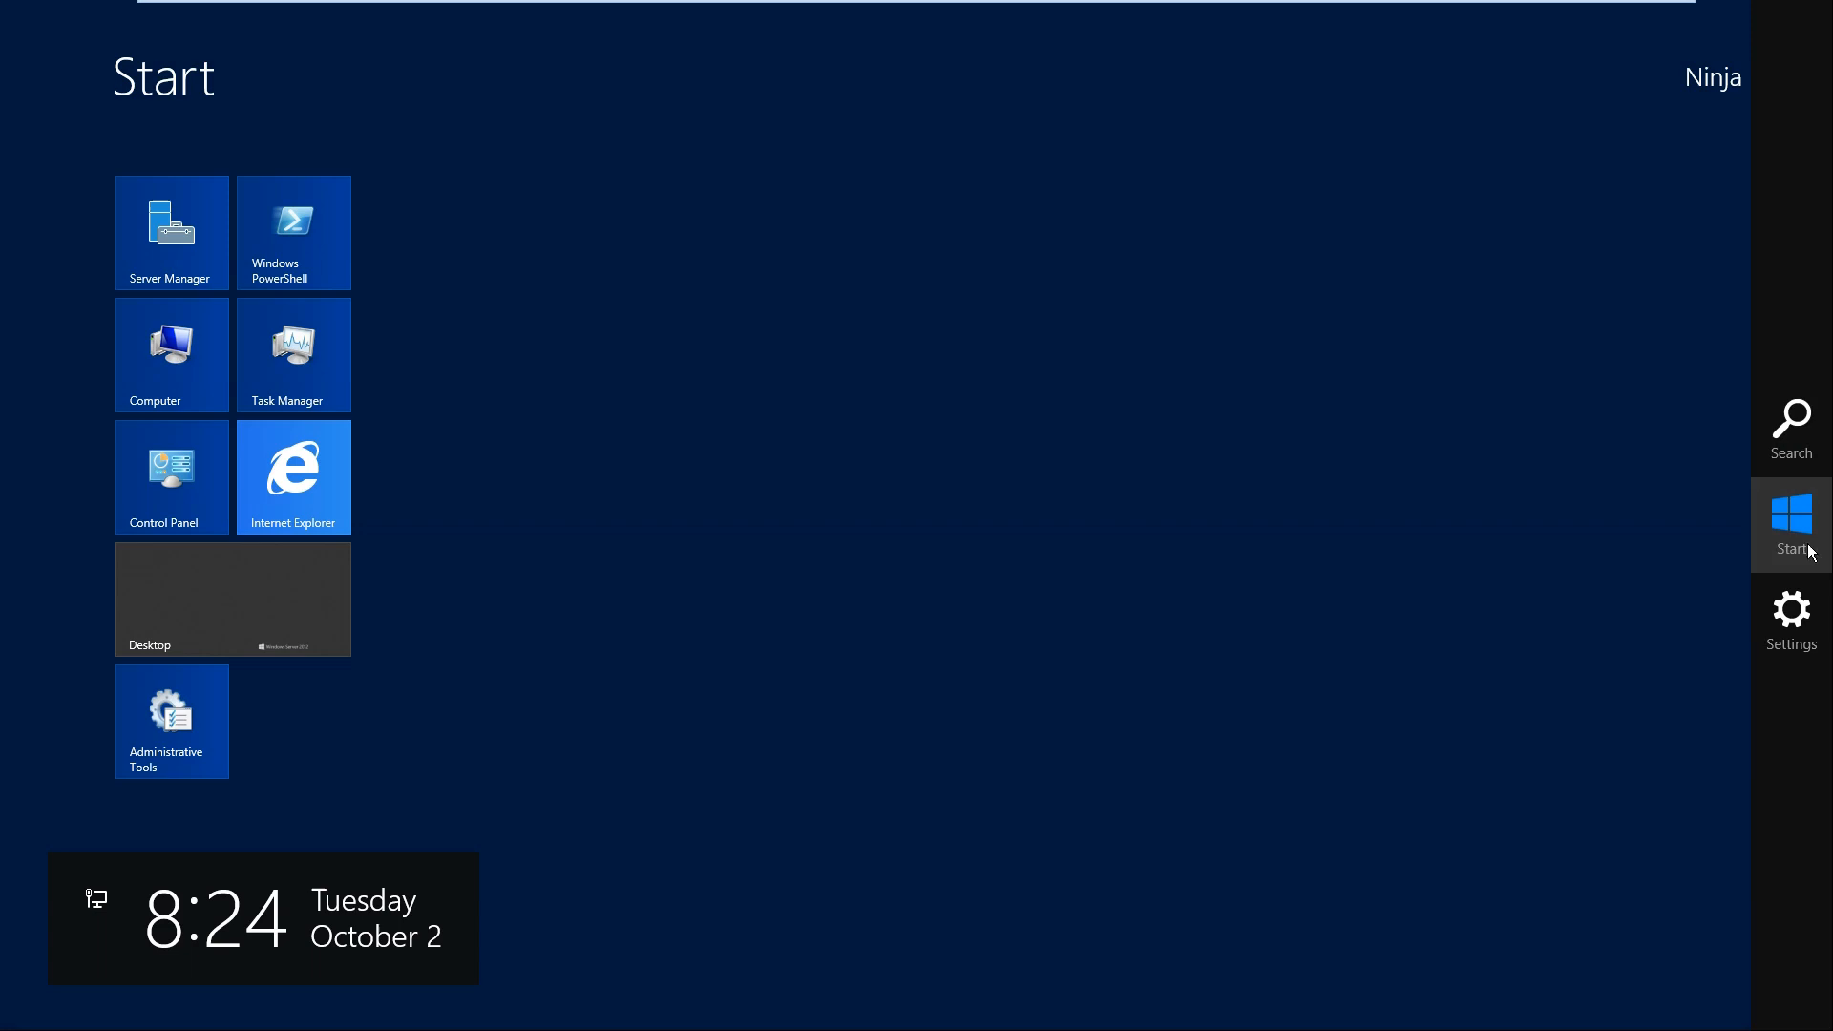
{"action": "left_click", "coordinate": [1796, 613]}
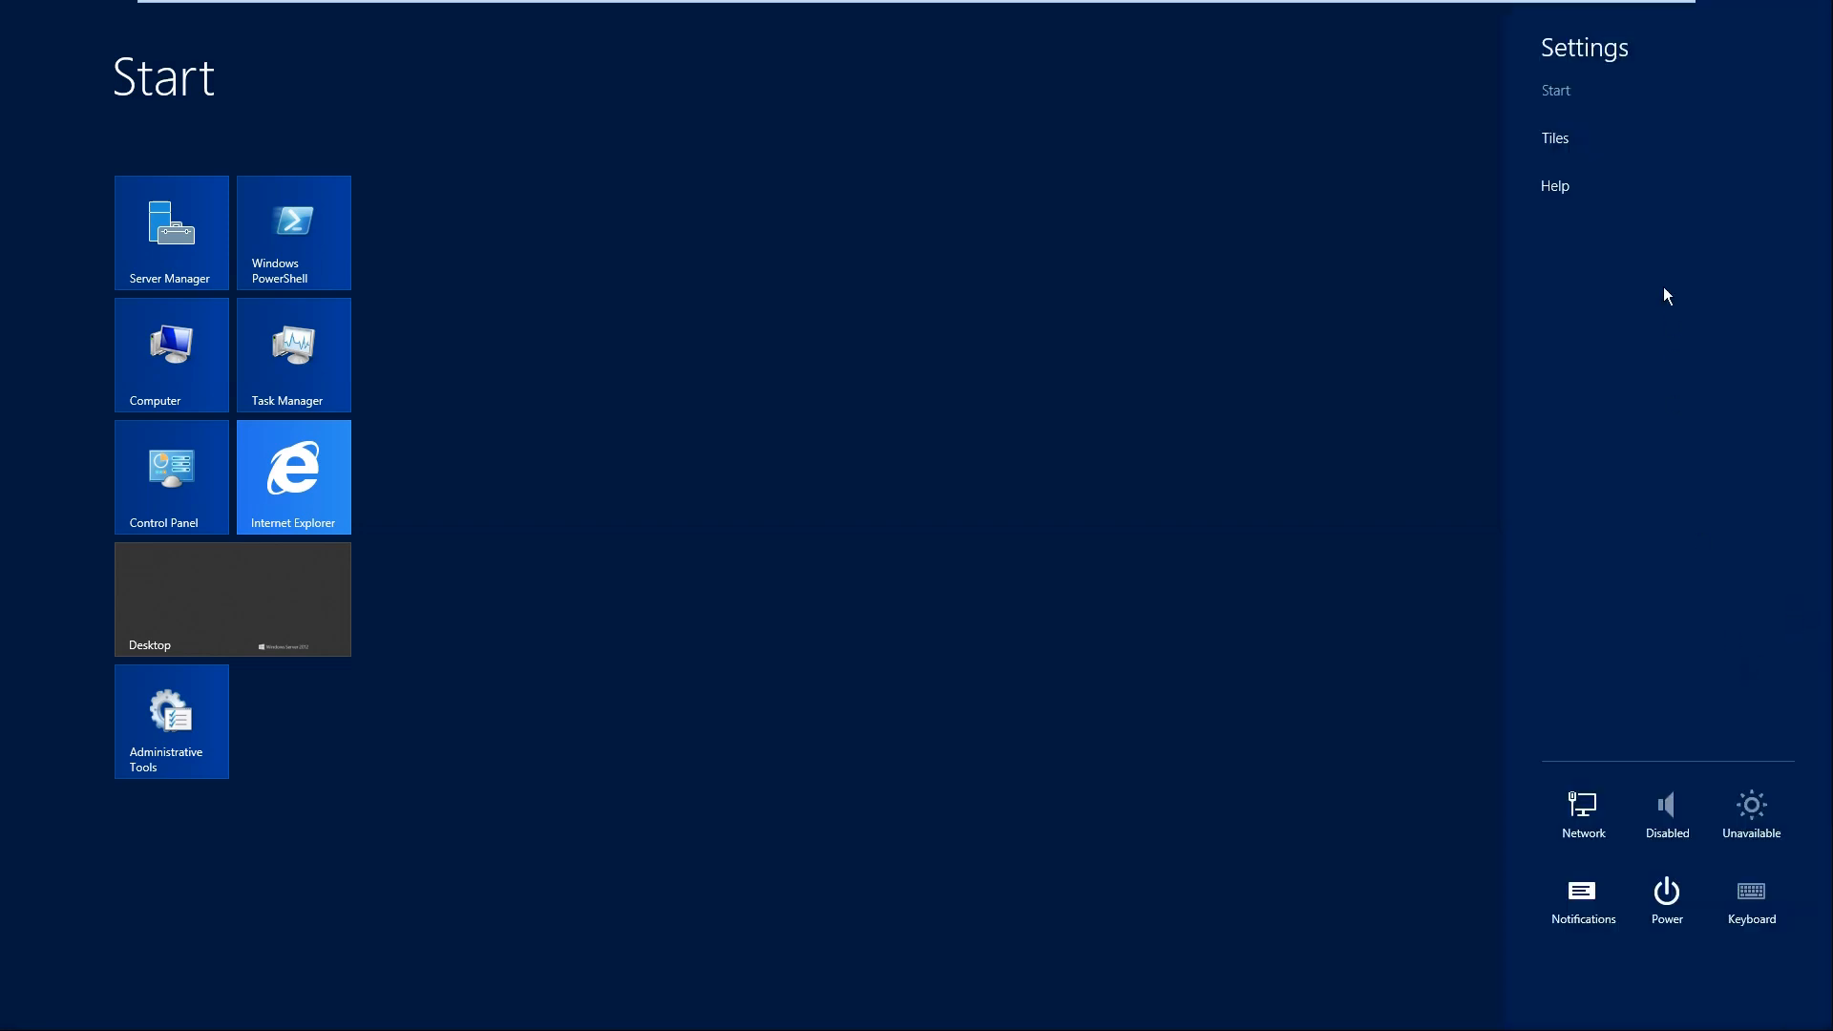
{"action": "left_click", "coordinate": [1664, 905]}
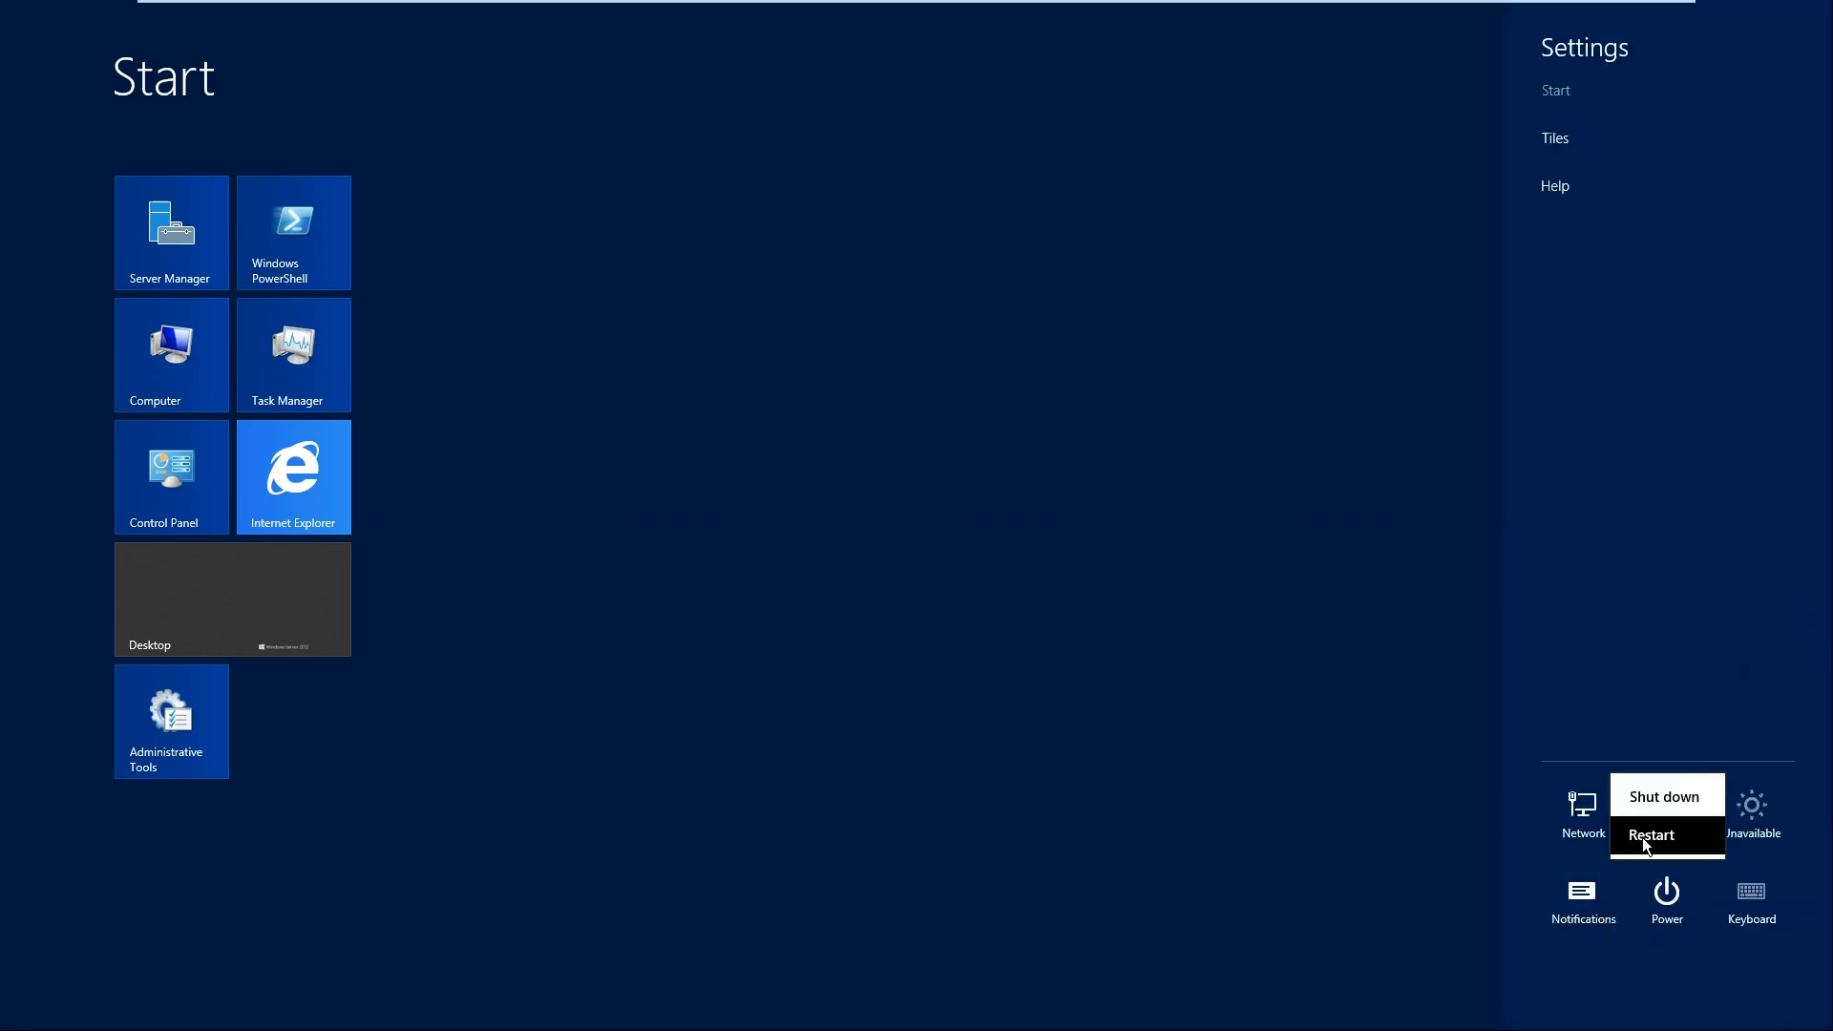
{"action": "left_click", "coordinate": [1644, 841]}
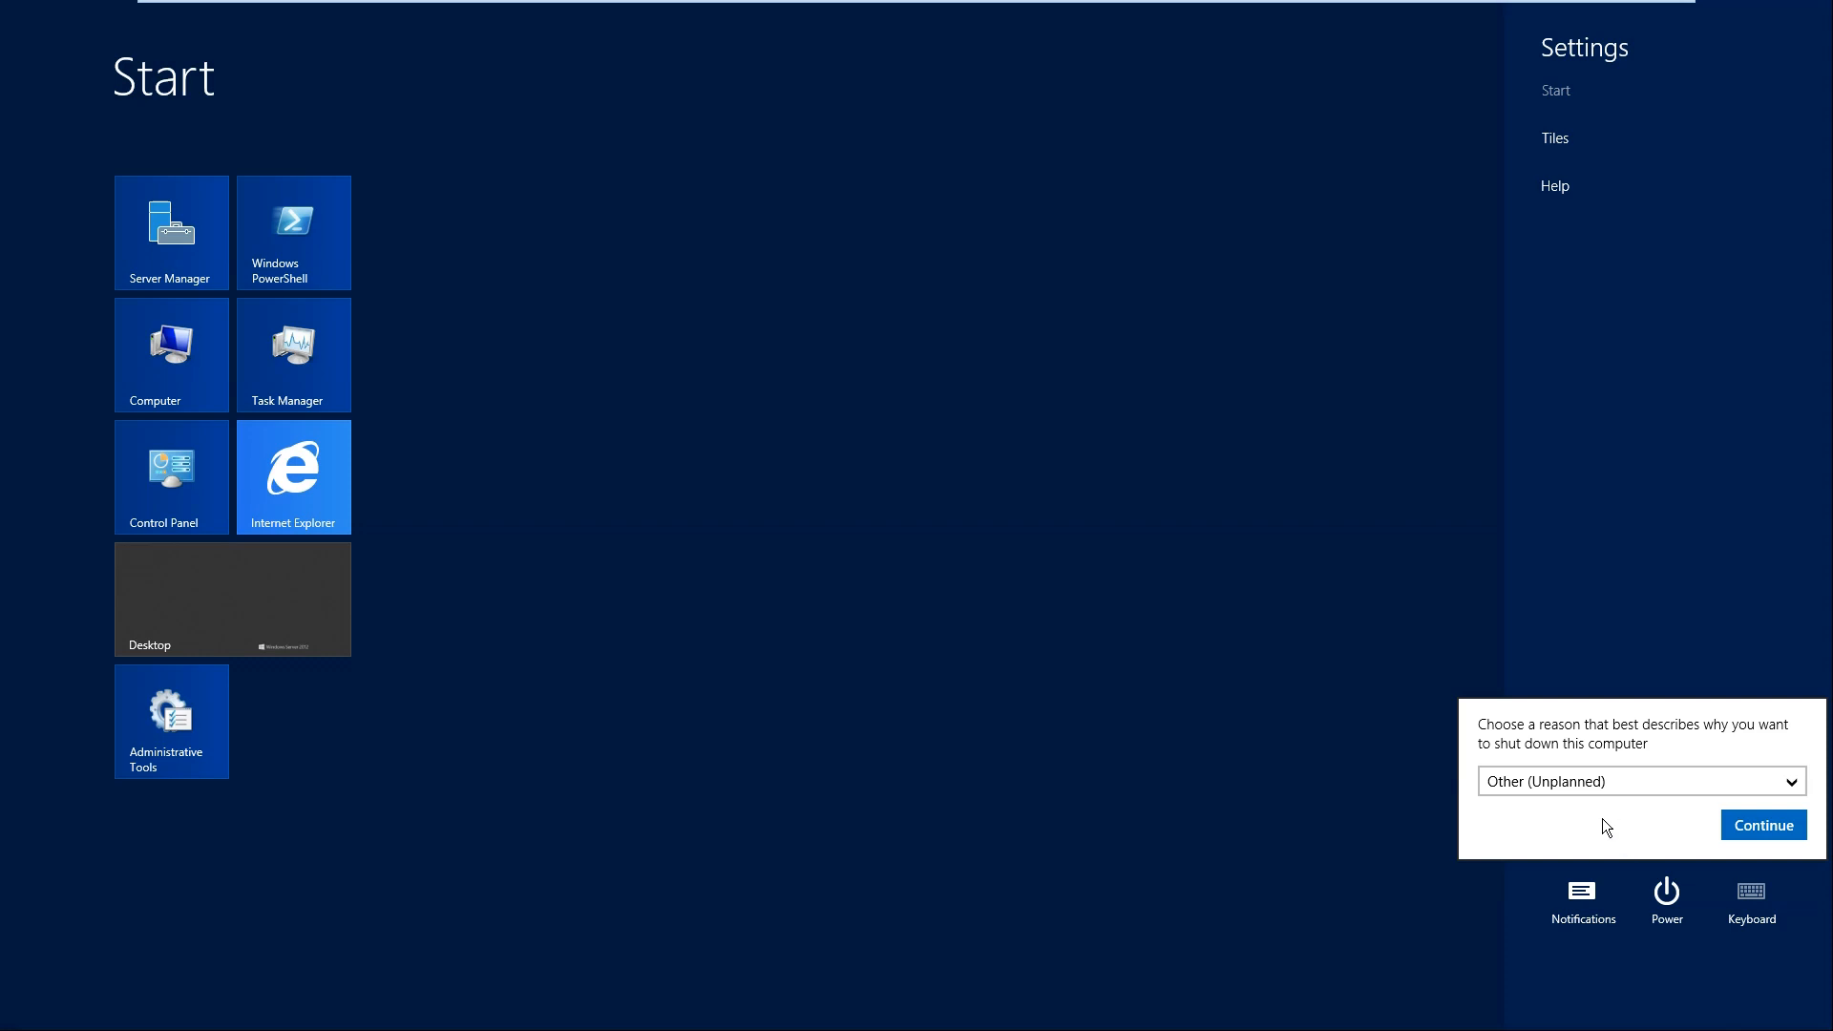
{"action": "left_click", "coordinate": [1685, 781]}
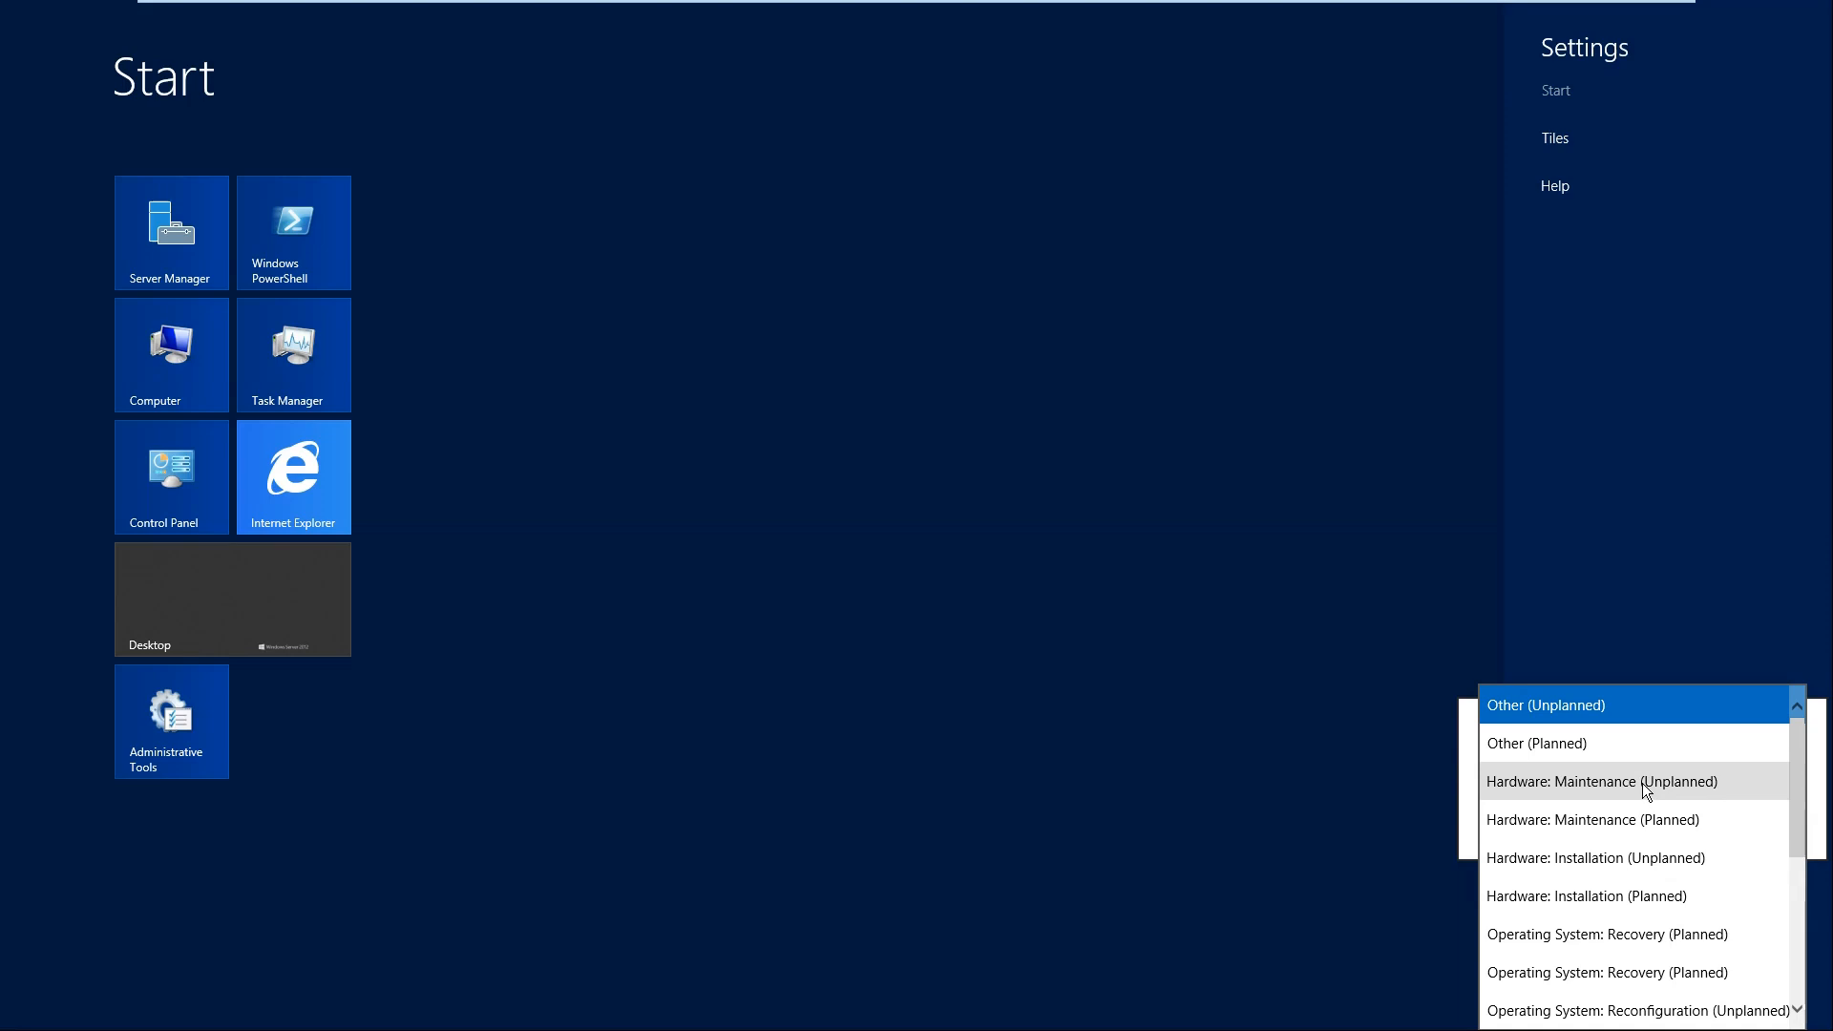
{"action": "left_click", "coordinate": [1629, 819]}
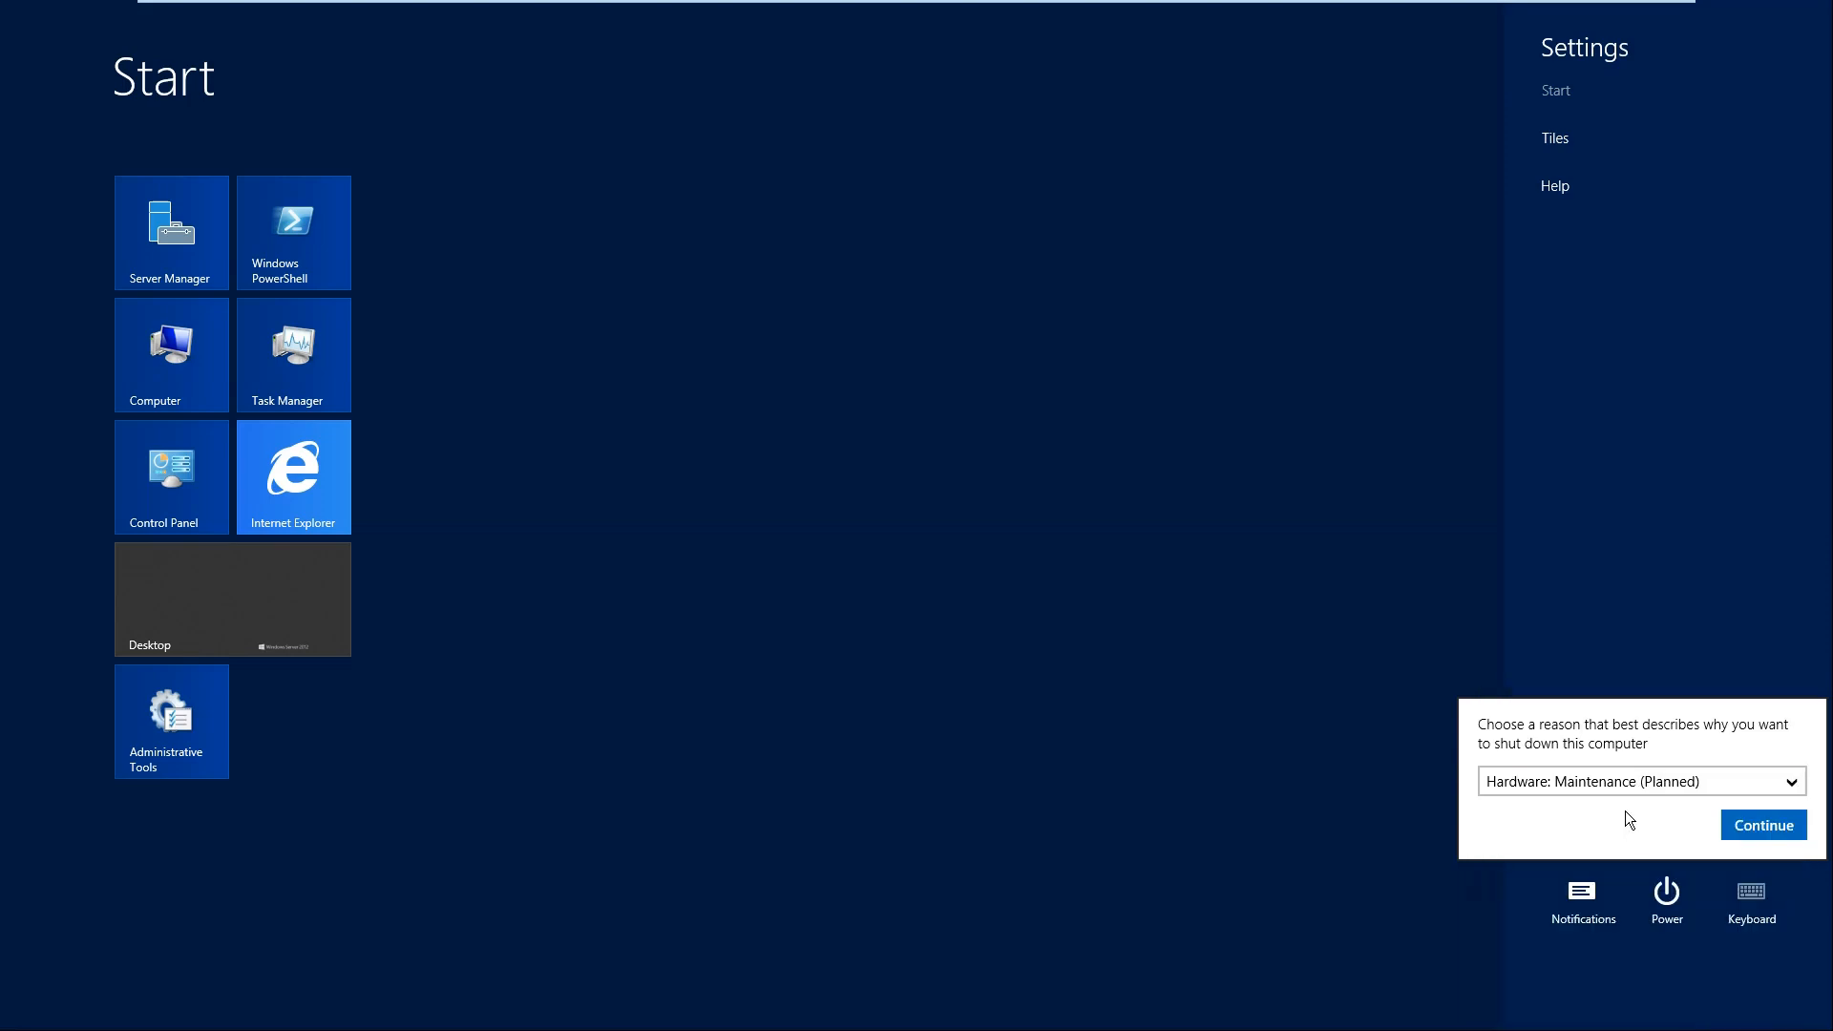
{"action": "left_click", "coordinate": [1766, 821]}
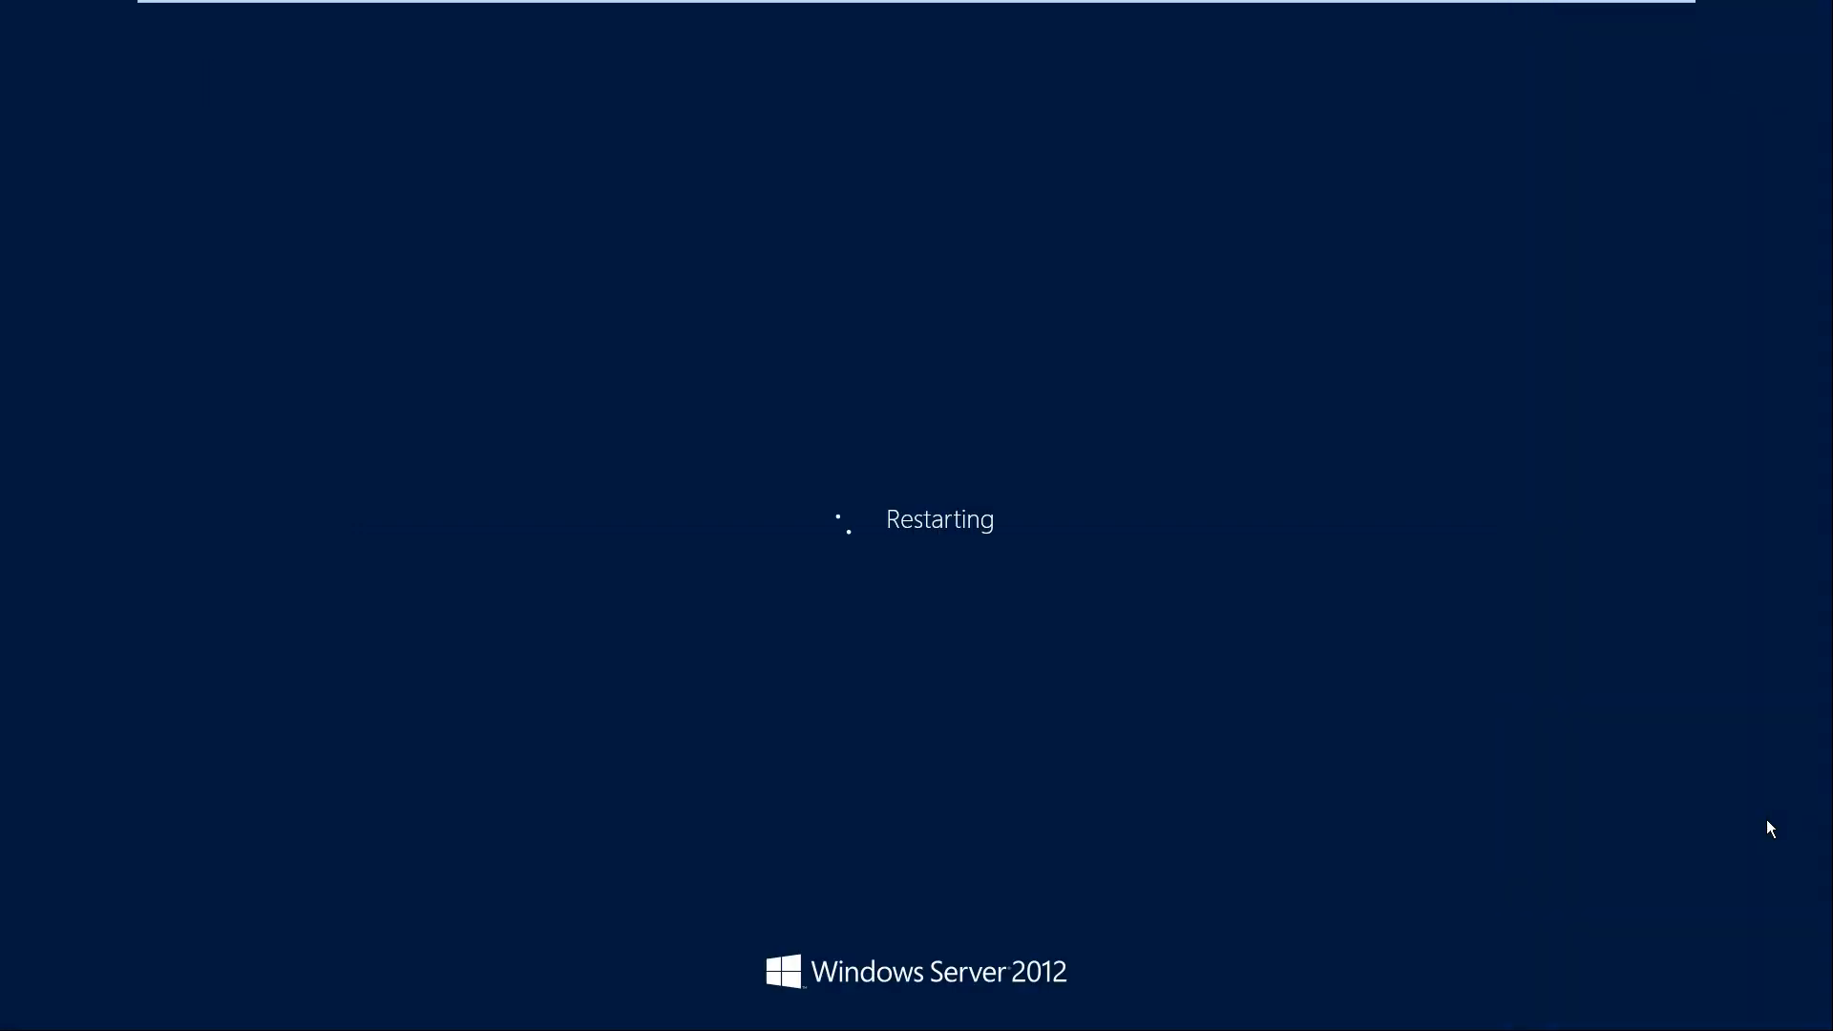